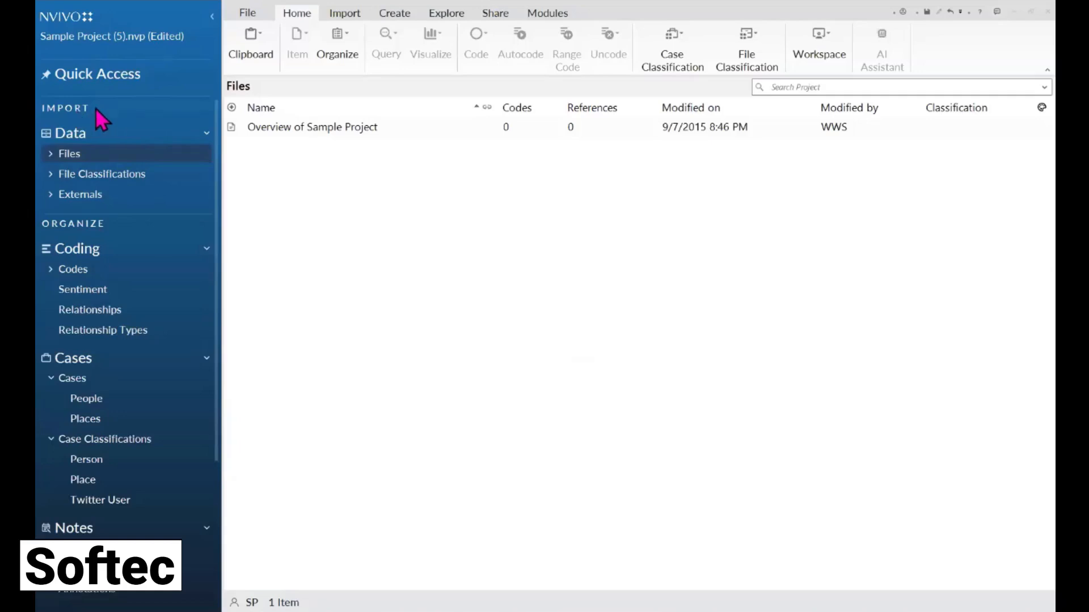
Browse the project's file folders from Area and Township through Interviews, News Articles, References and Social Media to Survey.
{"action": "left_click", "coordinate": [51, 154]}
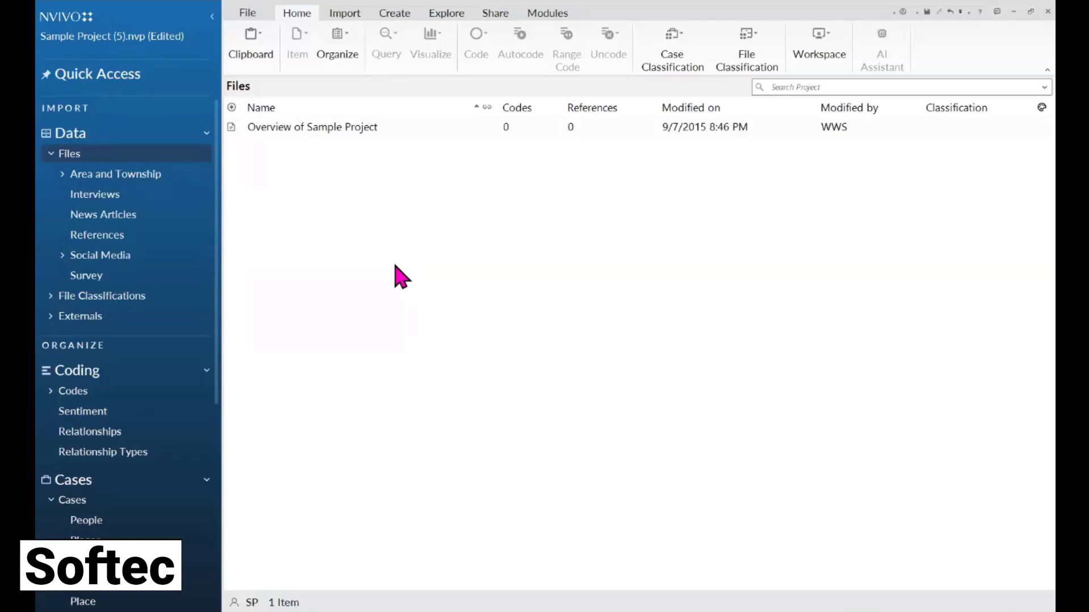
{"action": "left_click", "coordinate": [104, 177]}
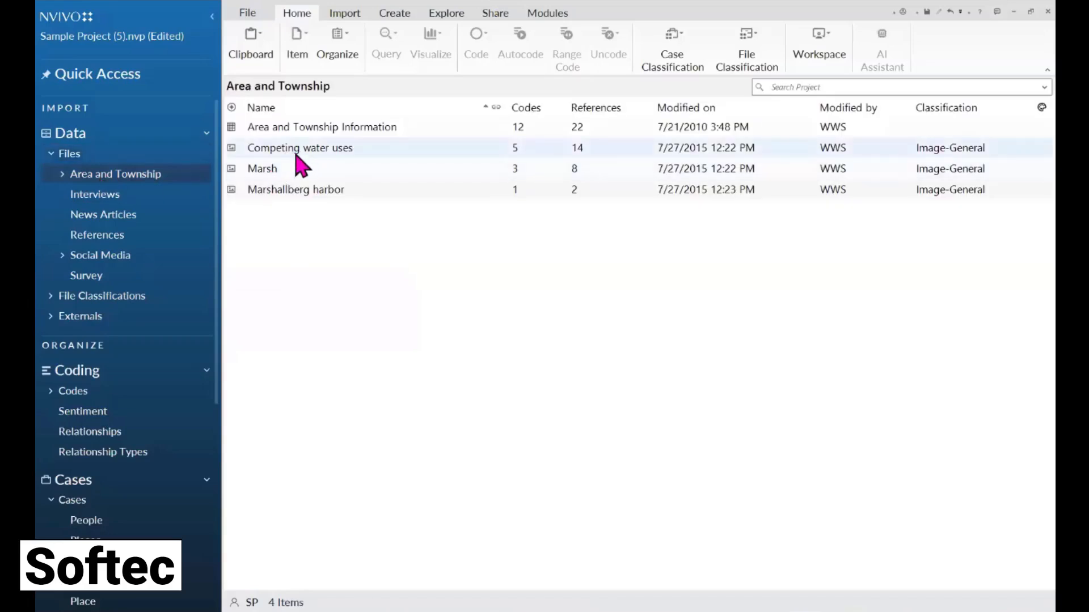
{"action": "left_click", "coordinate": [96, 198]}
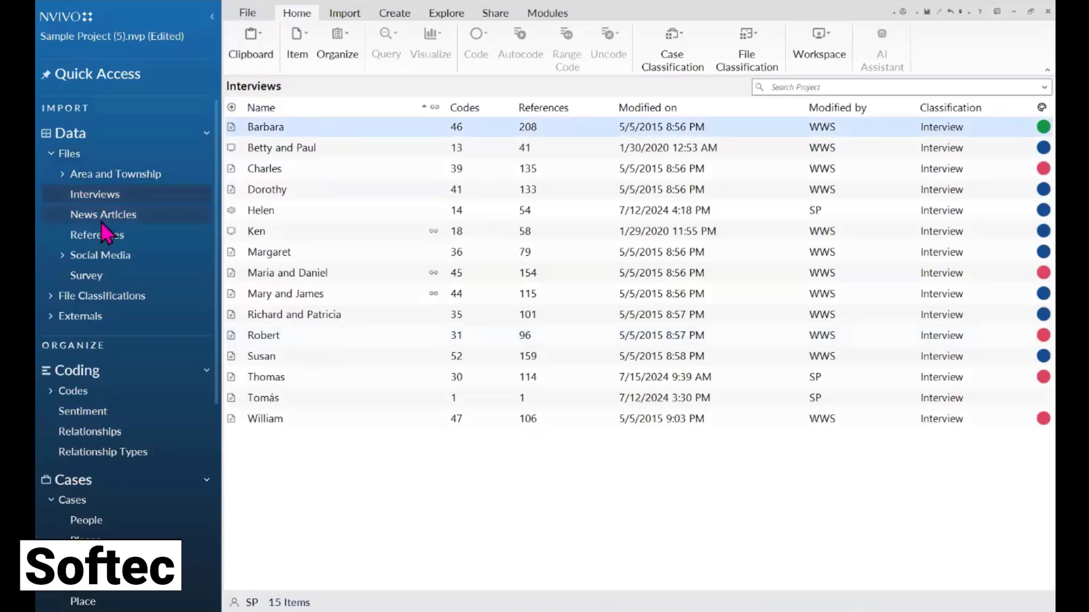
{"action": "left_click", "coordinate": [111, 217]}
{"action": "left_click", "coordinate": [110, 237]}
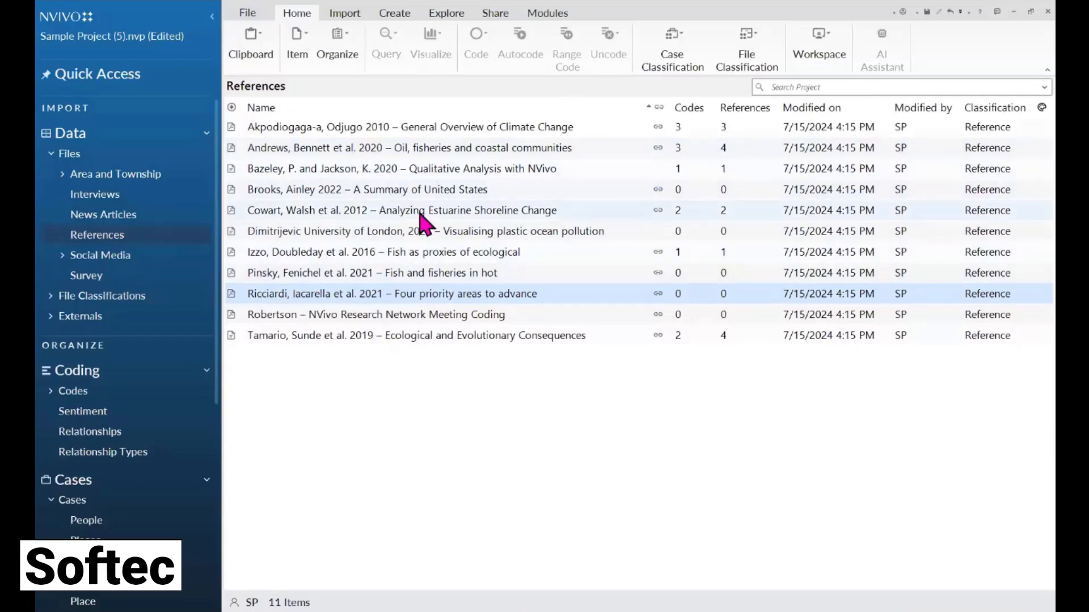
{"action": "left_click", "coordinate": [101, 257]}
{"action": "left_click", "coordinate": [88, 277]}
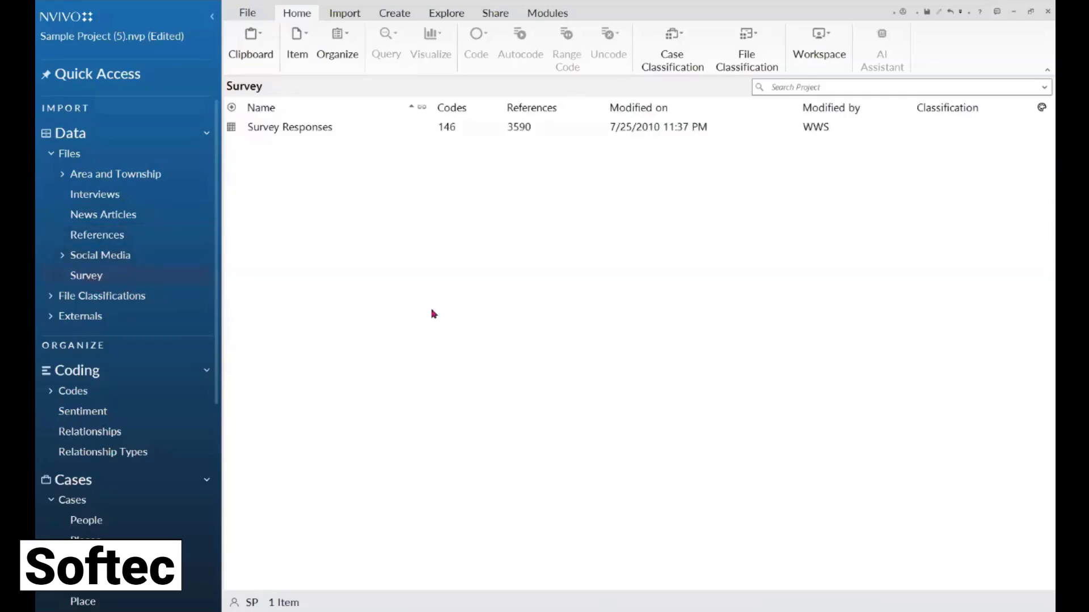
Review the available import types and the survey import formats, and collapse the Files folder tree.
{"action": "left_click", "coordinate": [345, 17]}
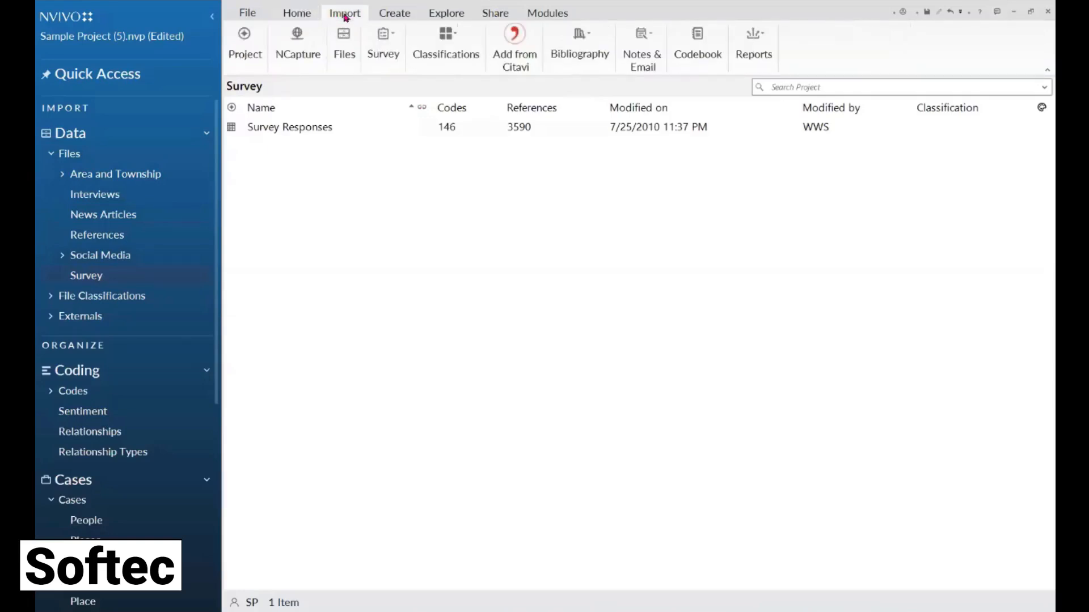
{"action": "left_click", "coordinate": [393, 38]}
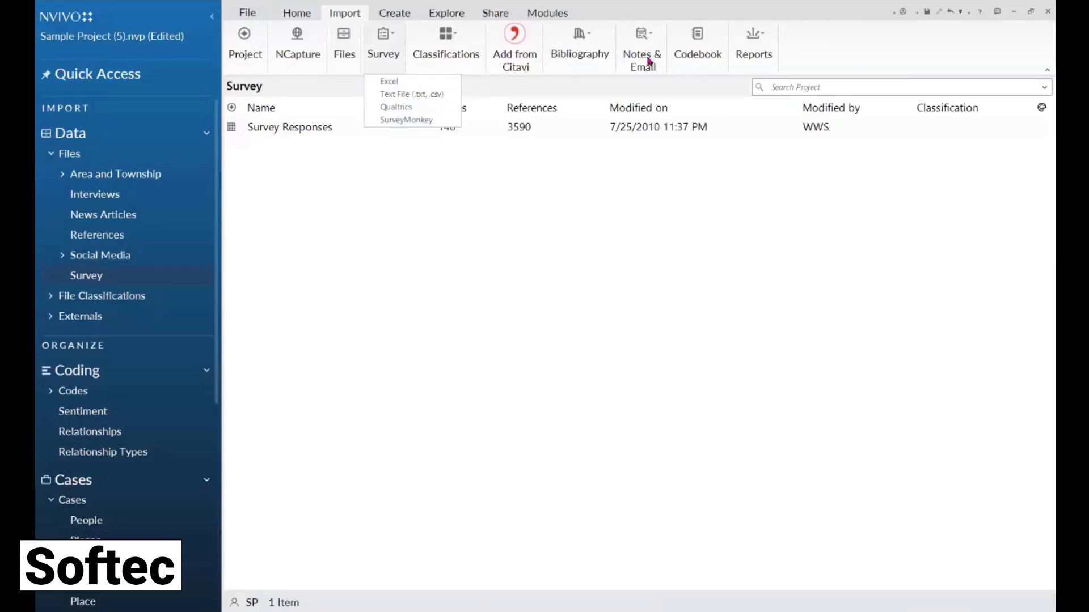
{"action": "left_click", "coordinate": [522, 307]}
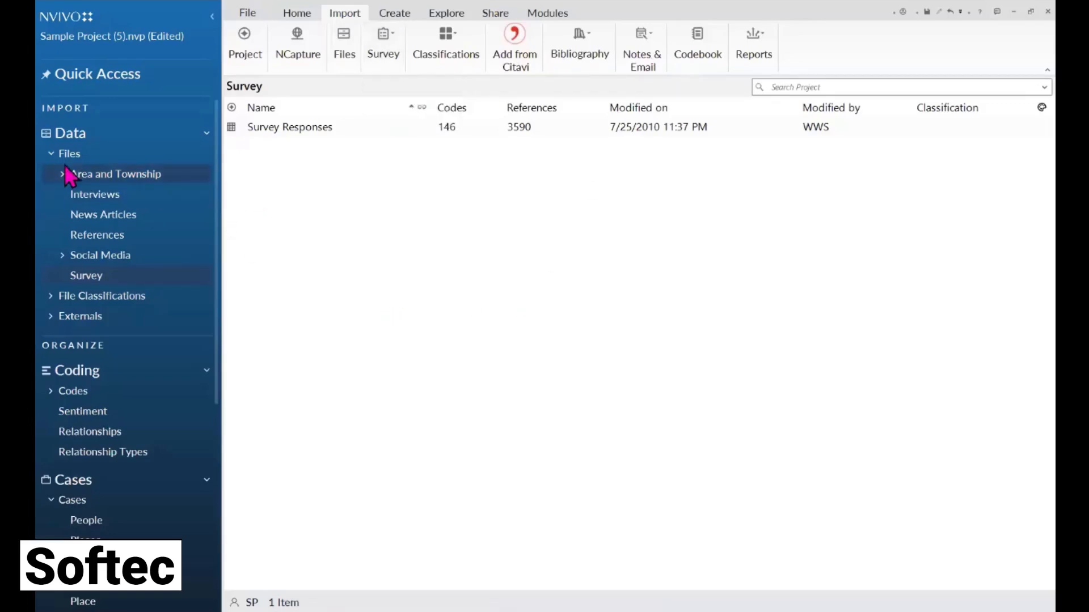
{"action": "left_click", "coordinate": [51, 155]}
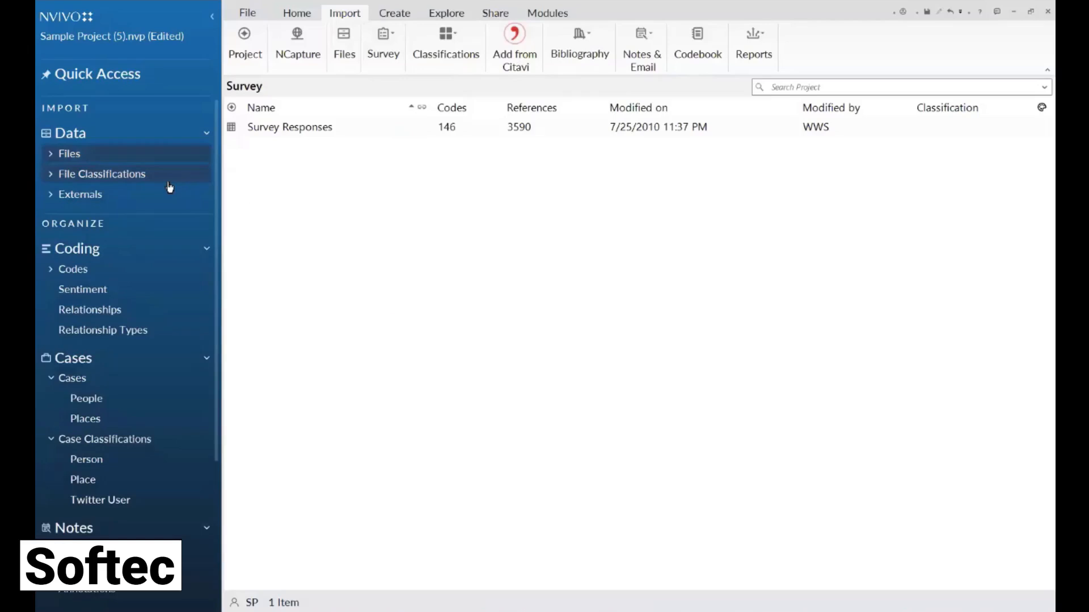
View the project's codes and inspect the child codes under Attitude, collapsing them again.
{"action": "left_click", "coordinate": [71, 271]}
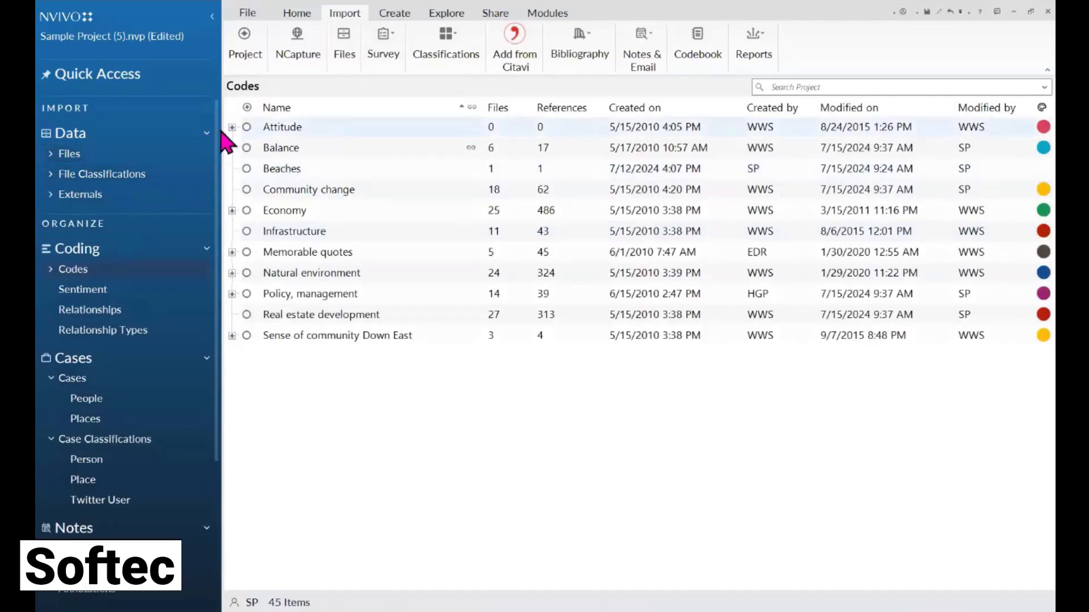
{"action": "left_click", "coordinate": [231, 129]}
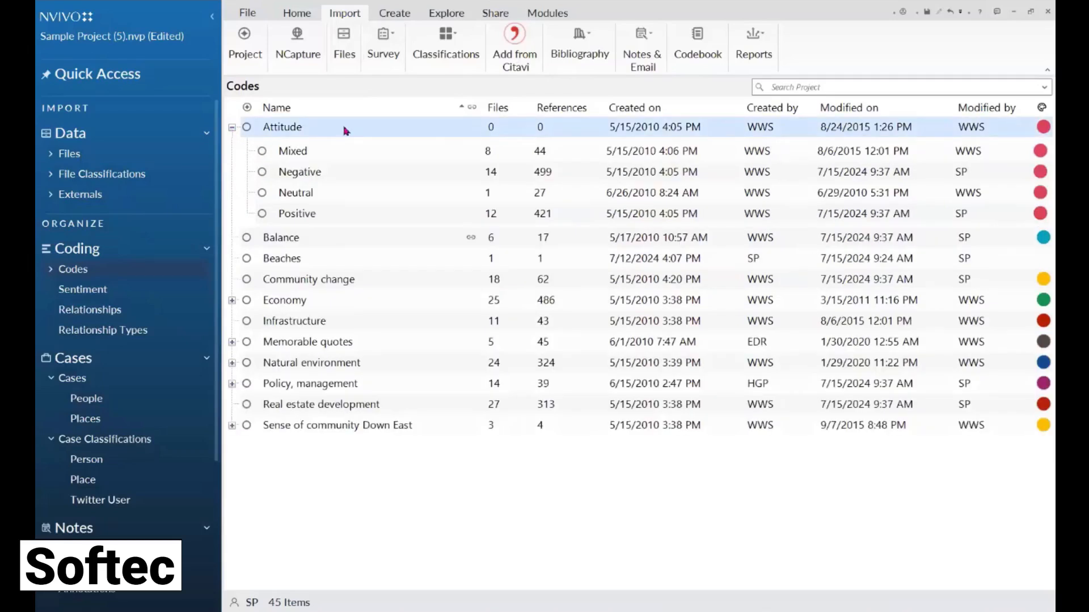
{"action": "left_click", "coordinate": [232, 128]}
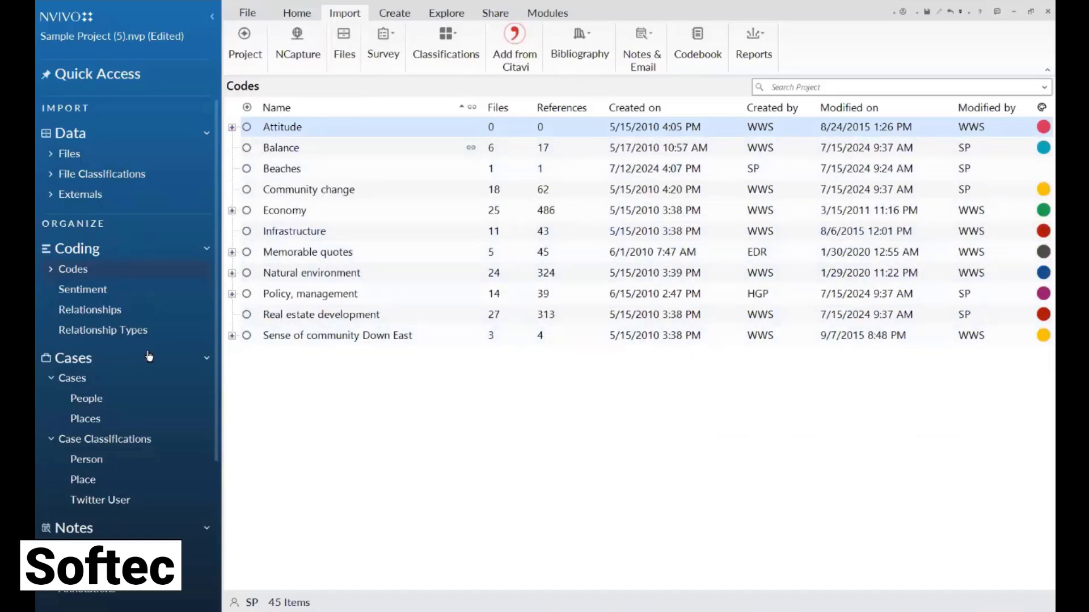
View the People cases and the attribute values of the first case in the Person classification, and collapse the Cases tree.
{"action": "left_click", "coordinate": [84, 402]}
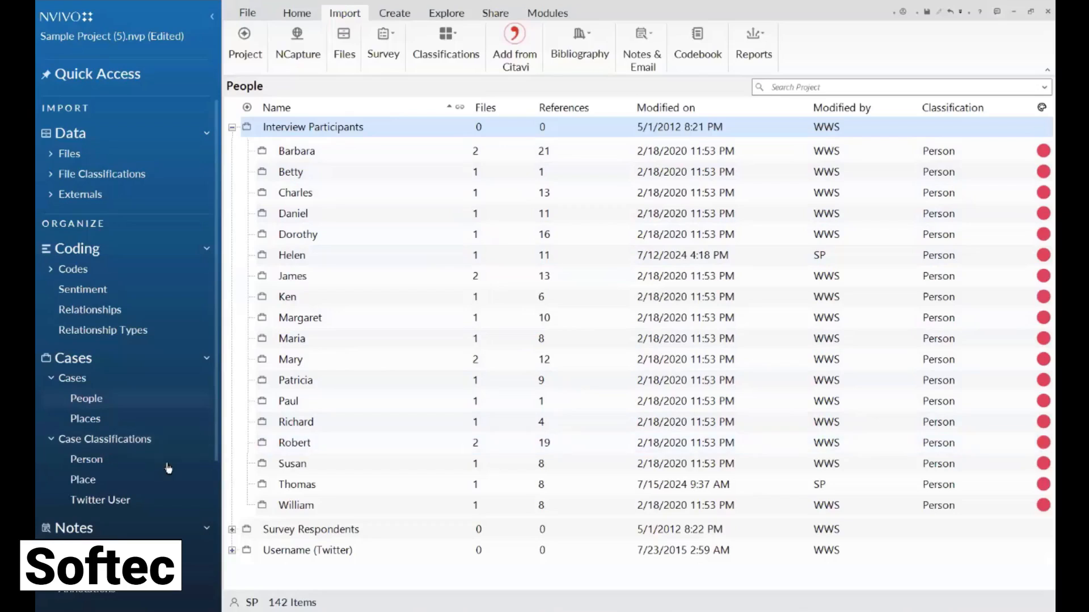
{"action": "left_click", "coordinate": [90, 467]}
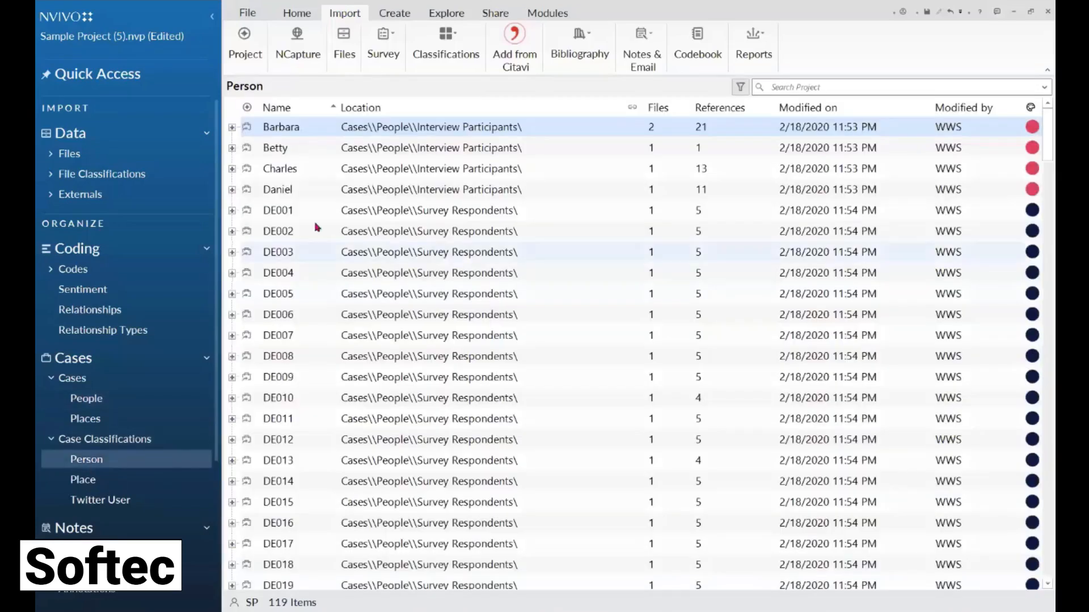
{"action": "left_click", "coordinate": [232, 127]}
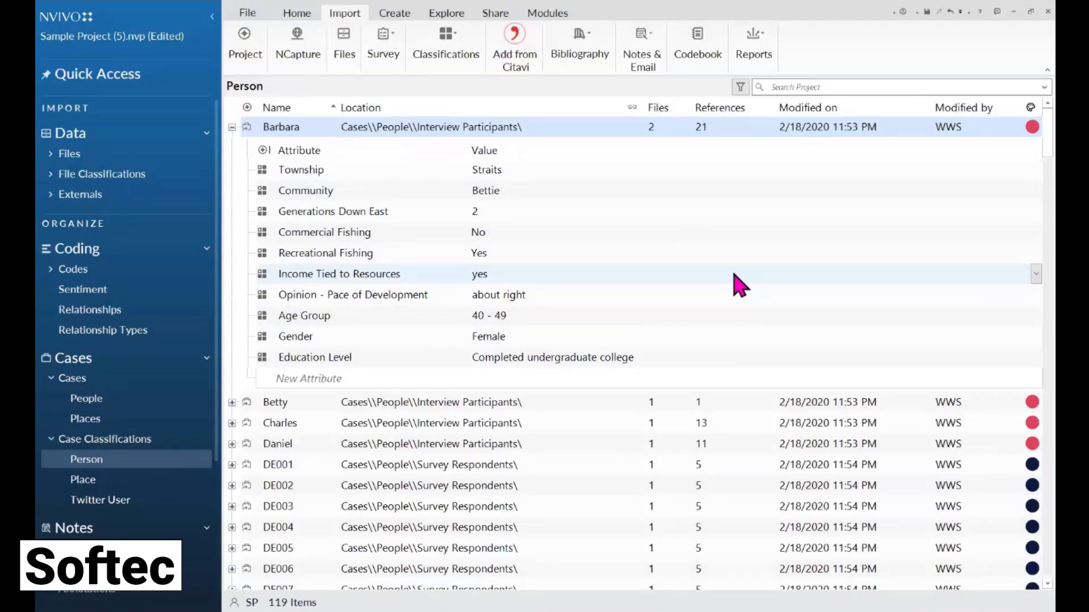
{"action": "left_click", "coordinate": [232, 128]}
{"action": "left_click", "coordinate": [51, 380]}
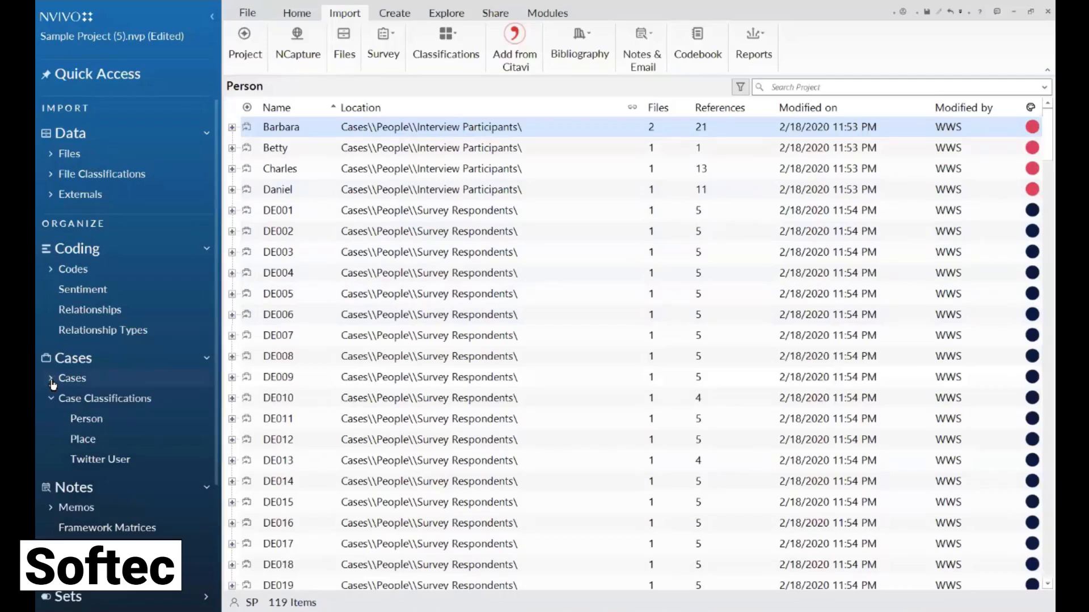
View the list of memos stored among the project's notes.
{"action": "scroll", "coordinate": [223, 352], "scroll_direction": "down", "scroll_amount": 1}
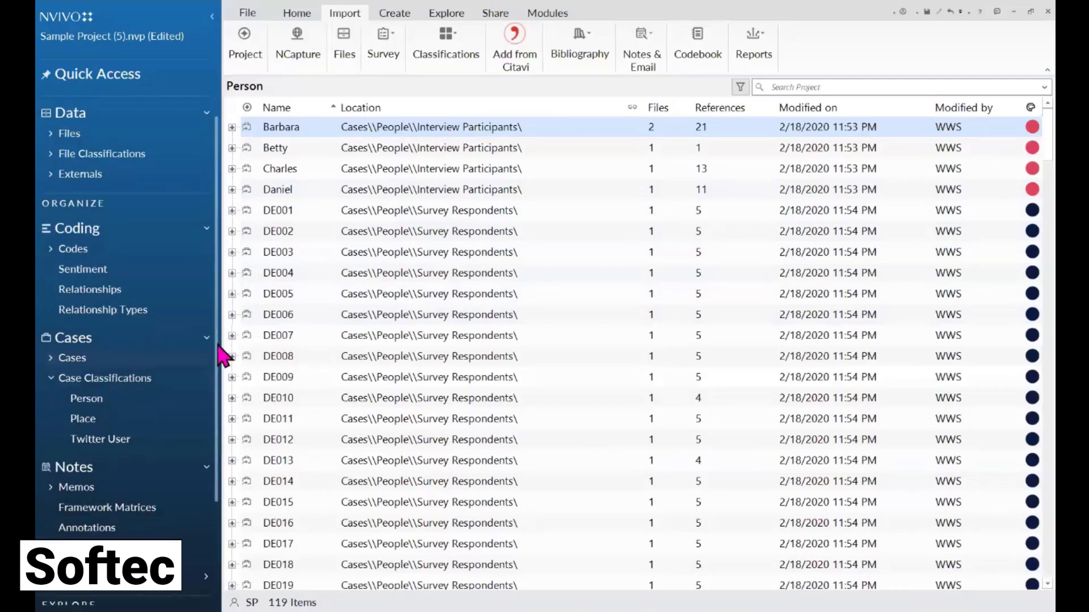
{"action": "left_click_drag", "start_coordinate": [219, 347], "coordinate": [219, 429]}
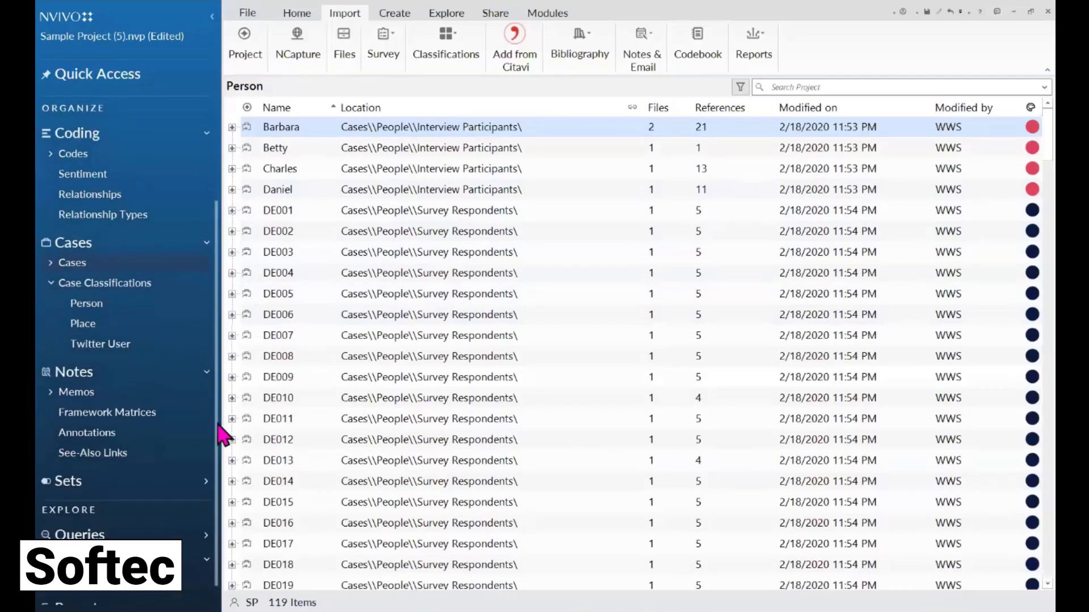
{"action": "left_click", "coordinate": [74, 393]}
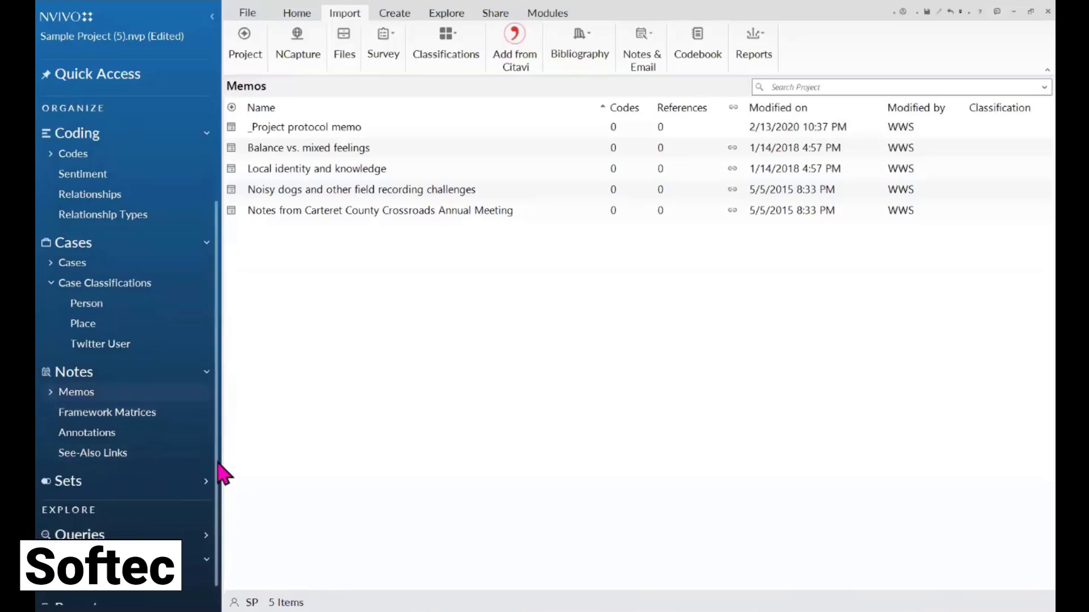
View the saved query criteria and the project's visualization maps.
{"action": "scroll", "coordinate": [198, 485], "scroll_direction": "down", "scroll_amount": 1}
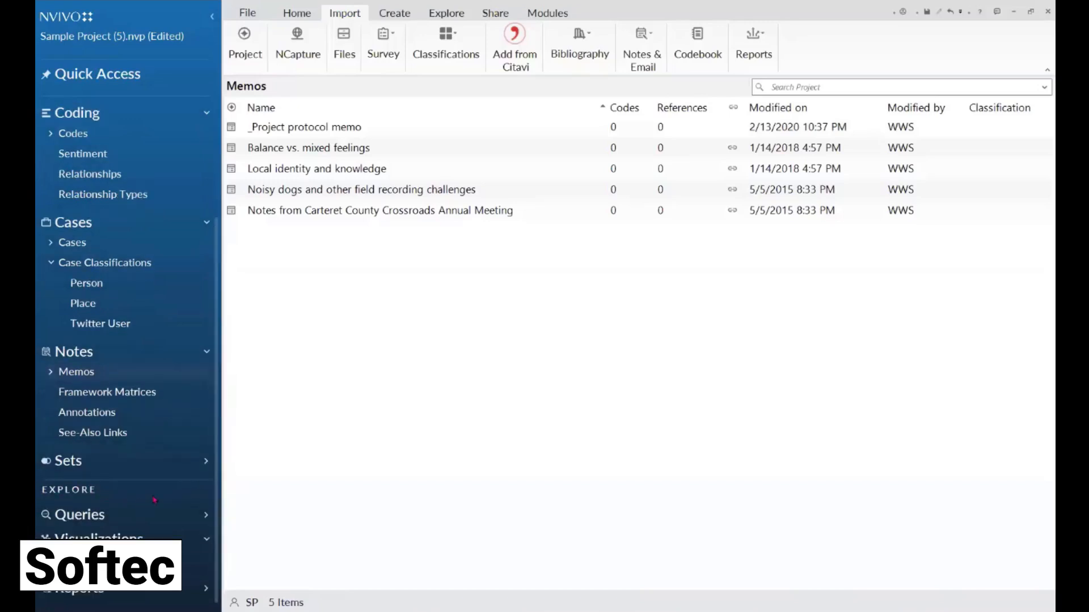
{"action": "left_click", "coordinate": [85, 516]}
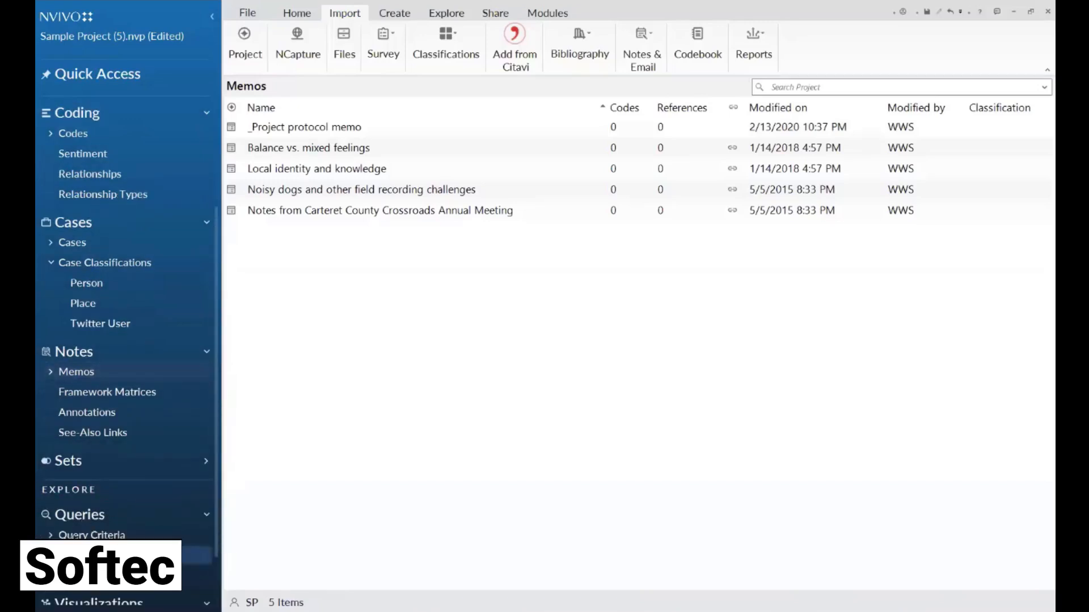
{"action": "left_click", "coordinate": [75, 535]}
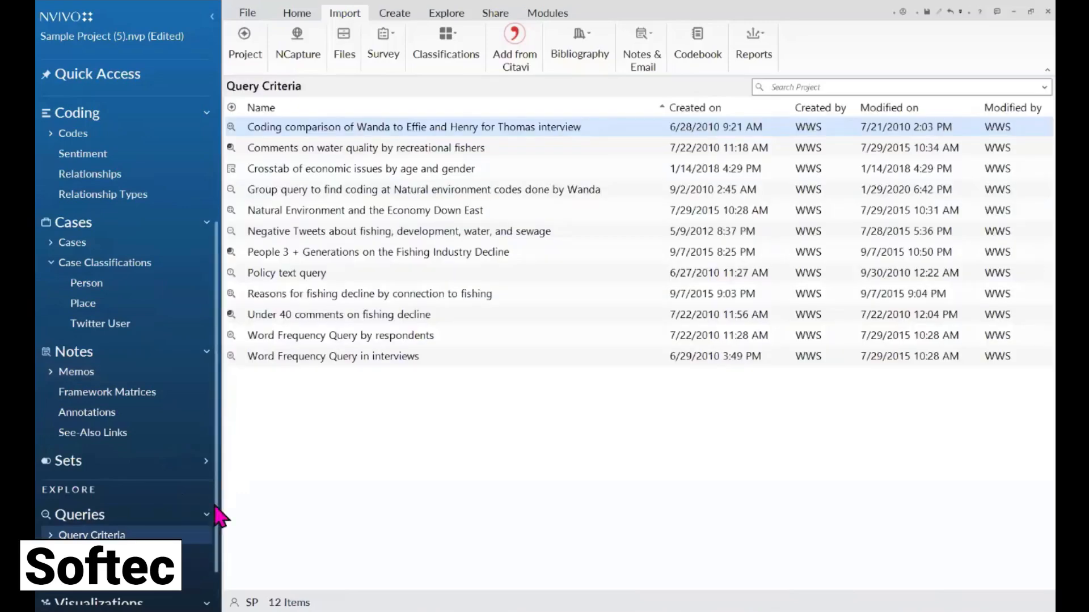
{"action": "scroll", "coordinate": [216, 510], "scroll_direction": "down", "scroll_amount": 2}
{"action": "left_click", "coordinate": [74, 558]}
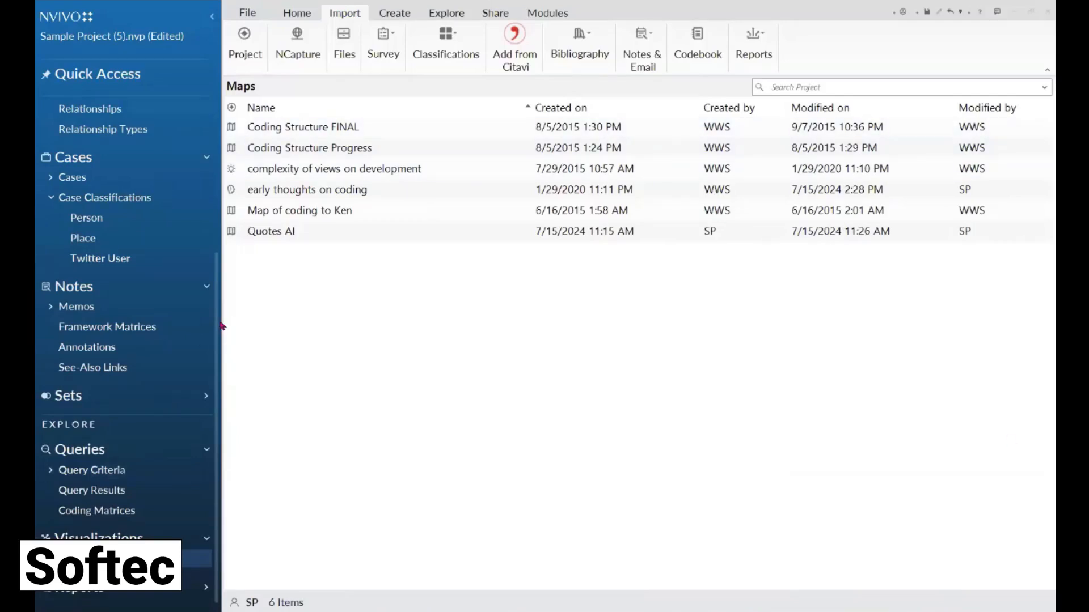
In the References folder, select the last three documents, from "Four priority areas to advance" to "Ecological and Evolutionary Consequences".
{"action": "scroll", "coordinate": [114, 283], "scroll_direction": "up", "scroll_amount": 3}
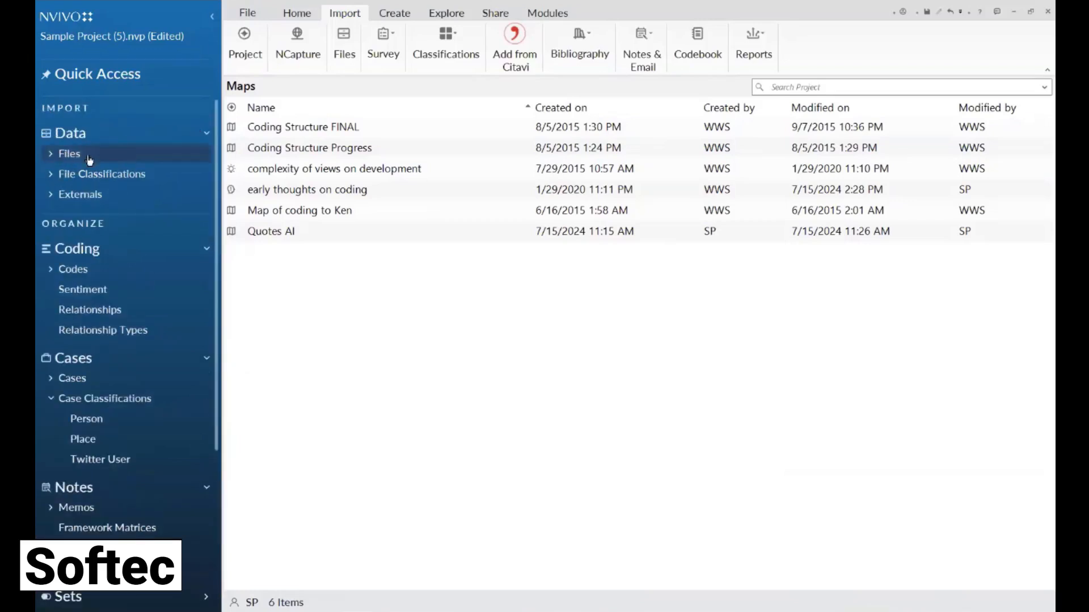
{"action": "left_click", "coordinate": [51, 159]}
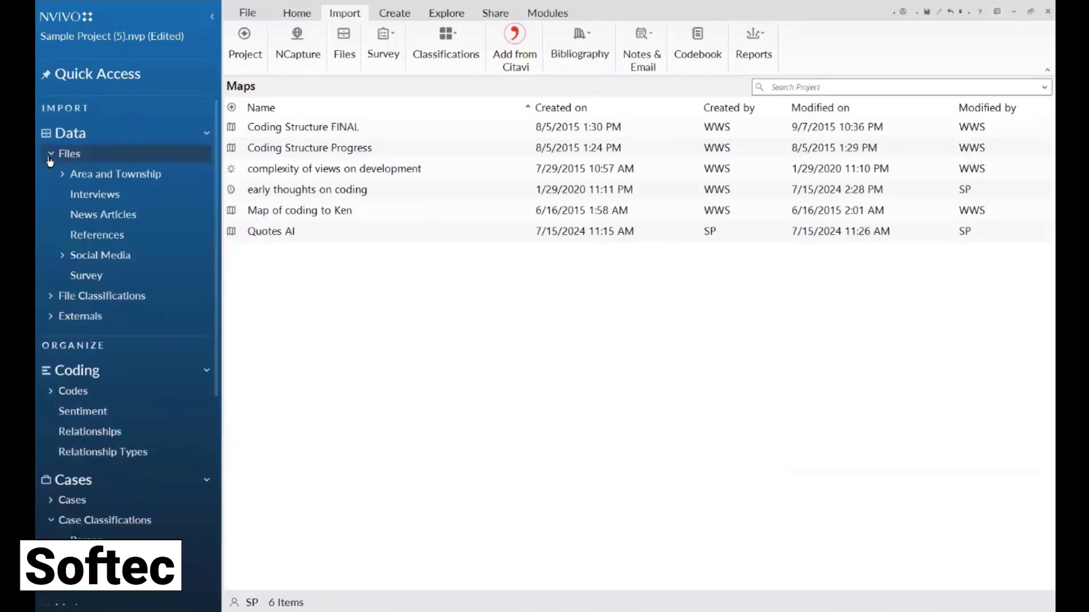
{"action": "left_click", "coordinate": [103, 241]}
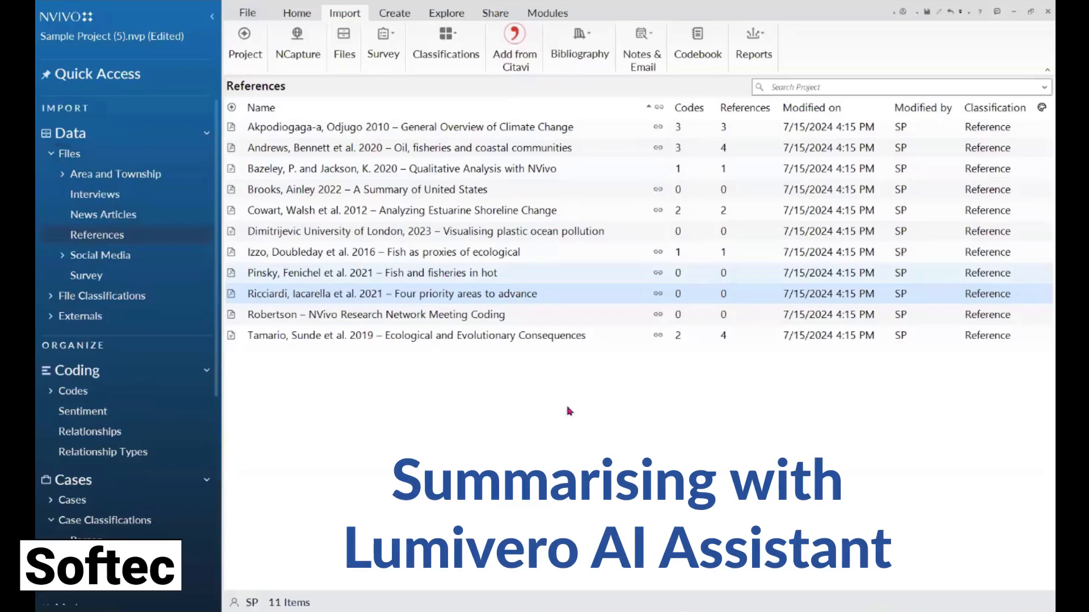
{"action": "left_click", "coordinate": [453, 295]}
{"action": "left_click", "coordinate": [234, 292]}
{"action": "key", "text": "shift+Down"}
{"action": "key", "text": "shift+Down"}
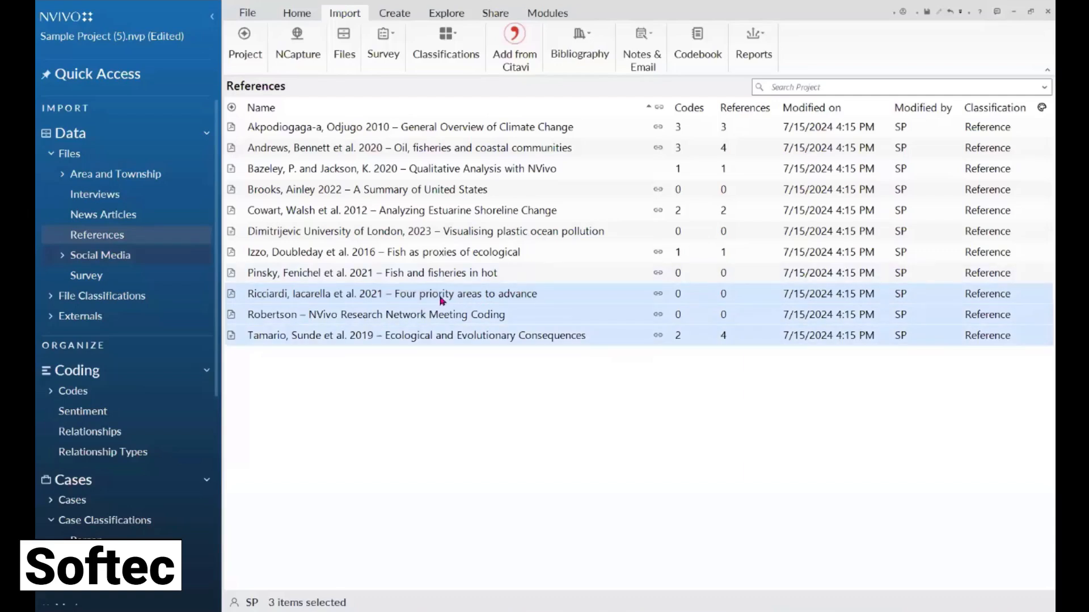
Start AI Assistant document summarization for the three selected references, keeping the summary length at Short.
{"action": "left_click", "coordinate": [296, 14]}
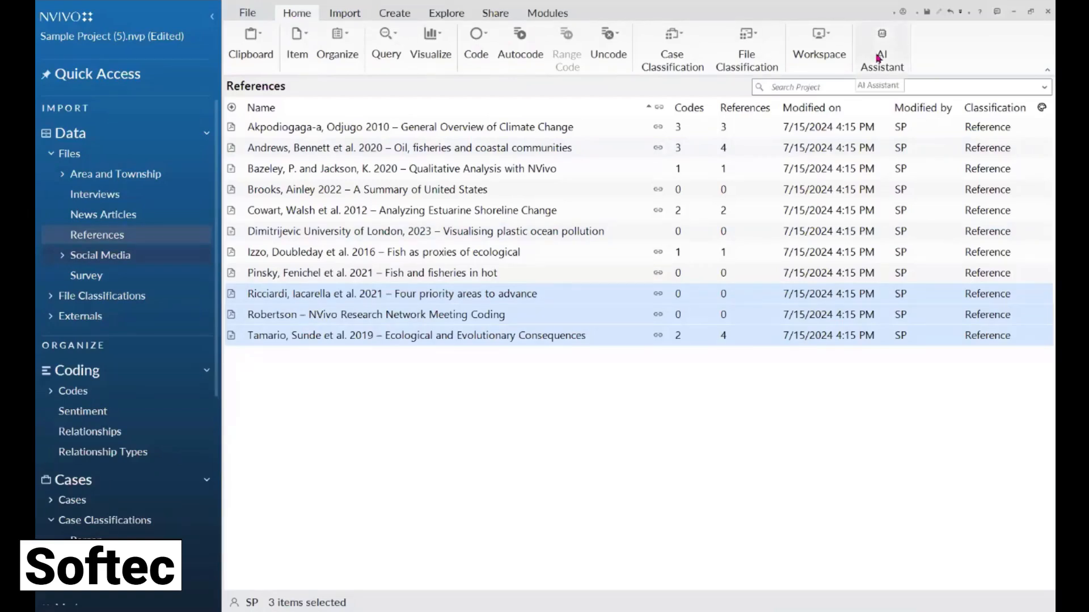
{"action": "right_click", "coordinate": [422, 297]}
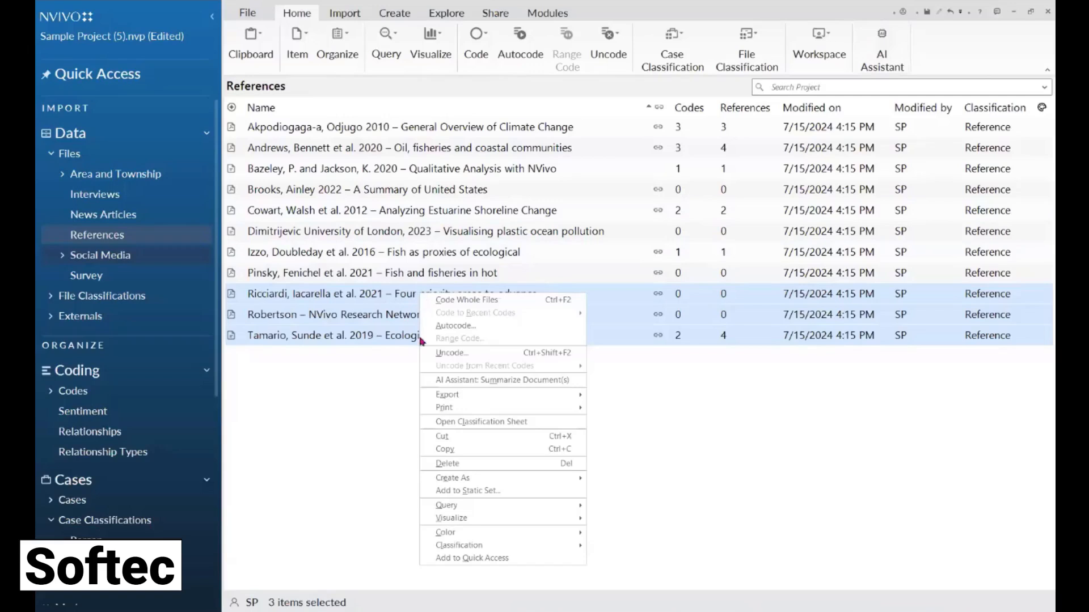
{"action": "left_click", "coordinate": [574, 381]}
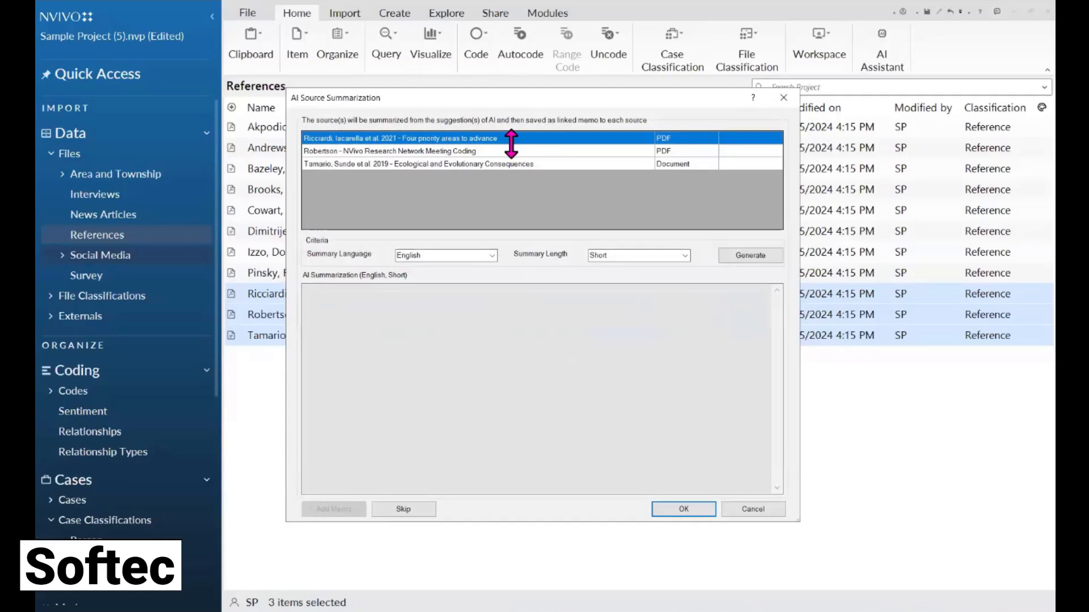
{"action": "left_click", "coordinate": [685, 256]}
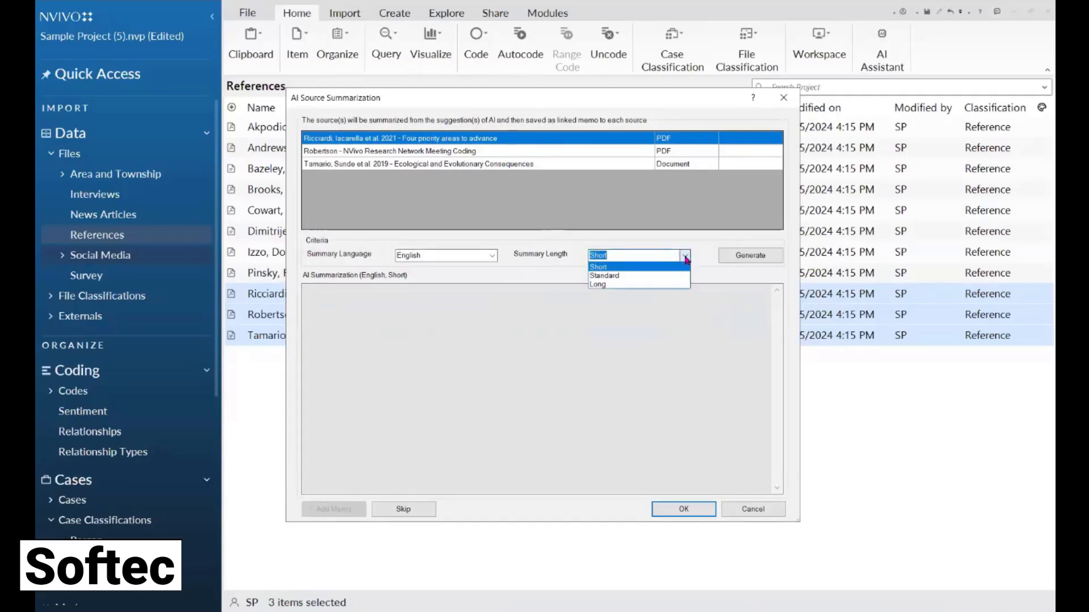
{"action": "left_click", "coordinate": [686, 257]}
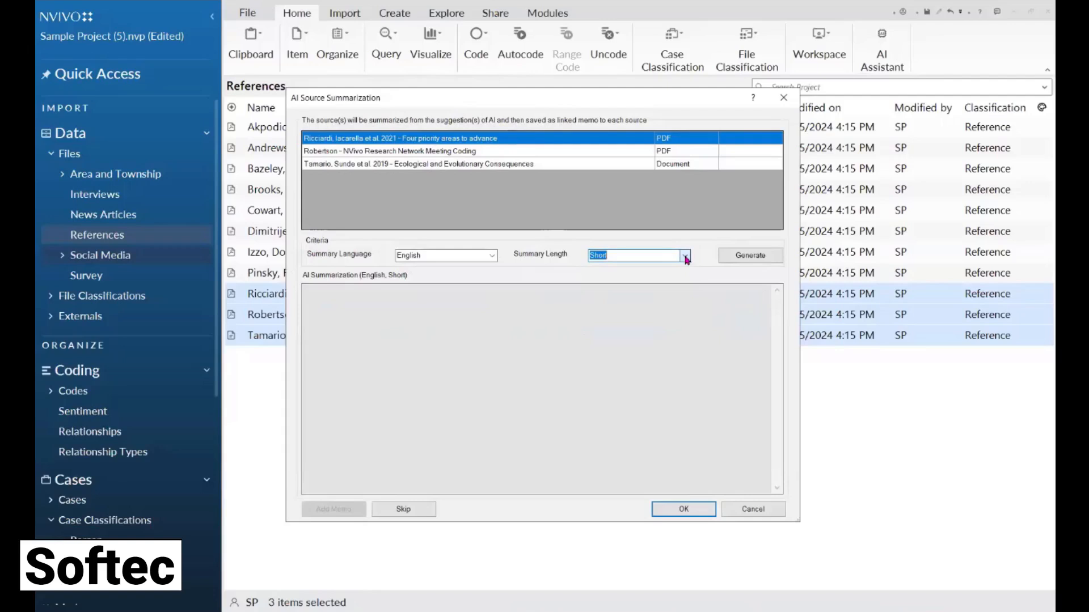
Generate the short English summary of "Four priority areas to advance", save it as a memo, and skip the "NVivo Research Network Meeting Coding" document.
{"action": "left_click", "coordinate": [748, 256]}
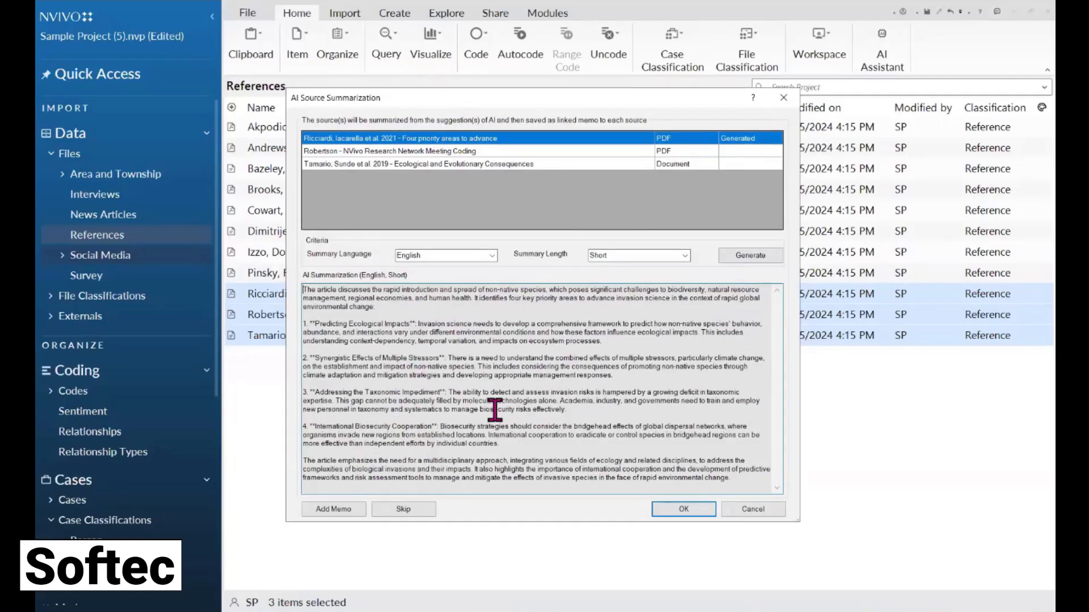
{"action": "left_click", "coordinate": [334, 510]}
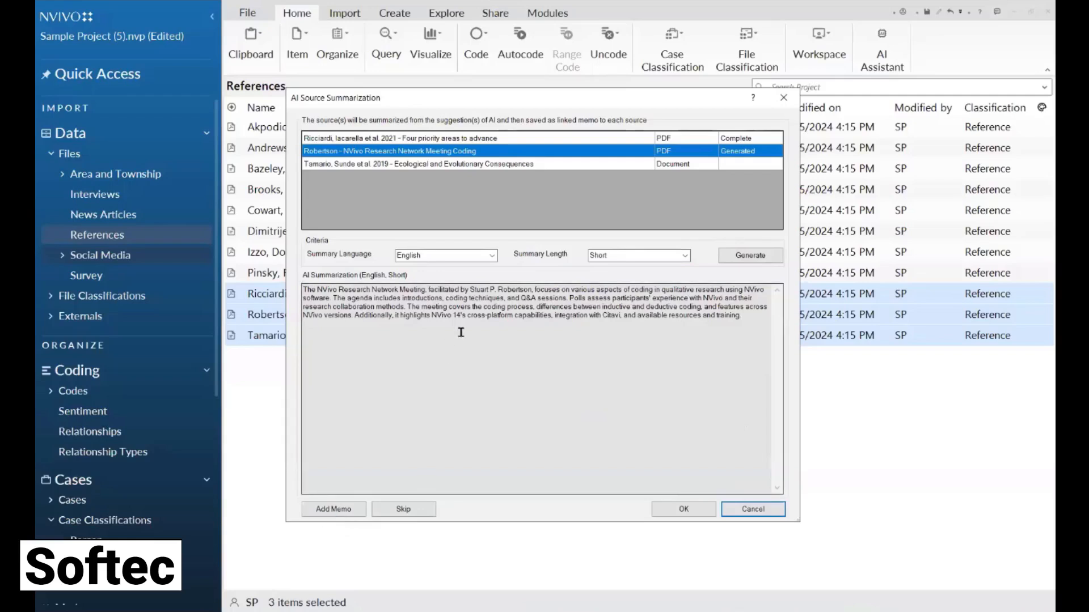
{"action": "left_click", "coordinate": [404, 510]}
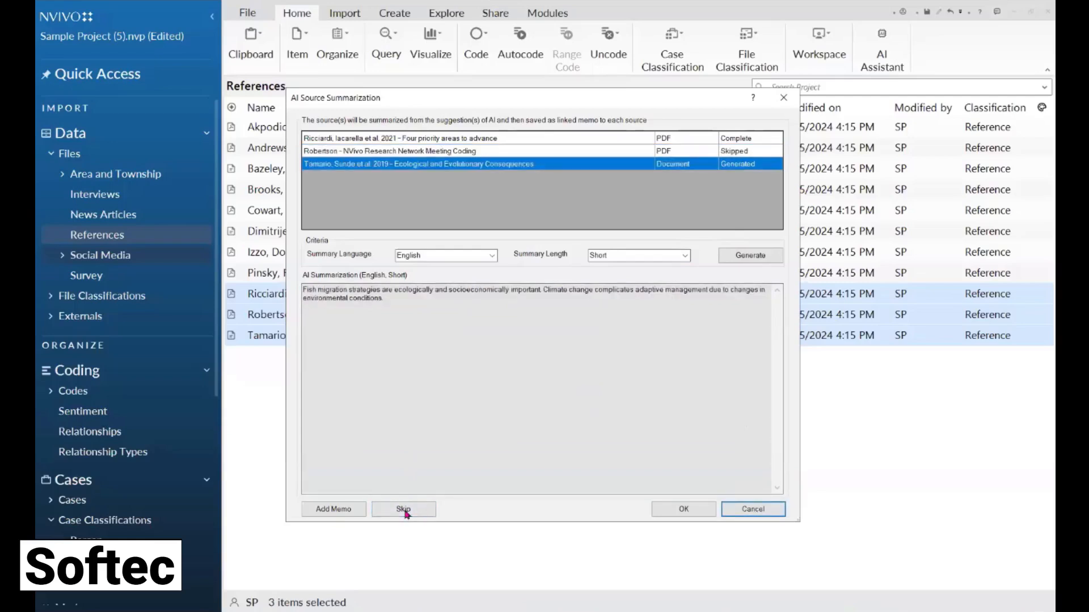
Save the generated summary of "Ecological and Evolutionary Consequences" as a memo and finish the AI source summarization.
{"action": "left_click", "coordinate": [333, 512]}
{"action": "left_click", "coordinate": [675, 516]}
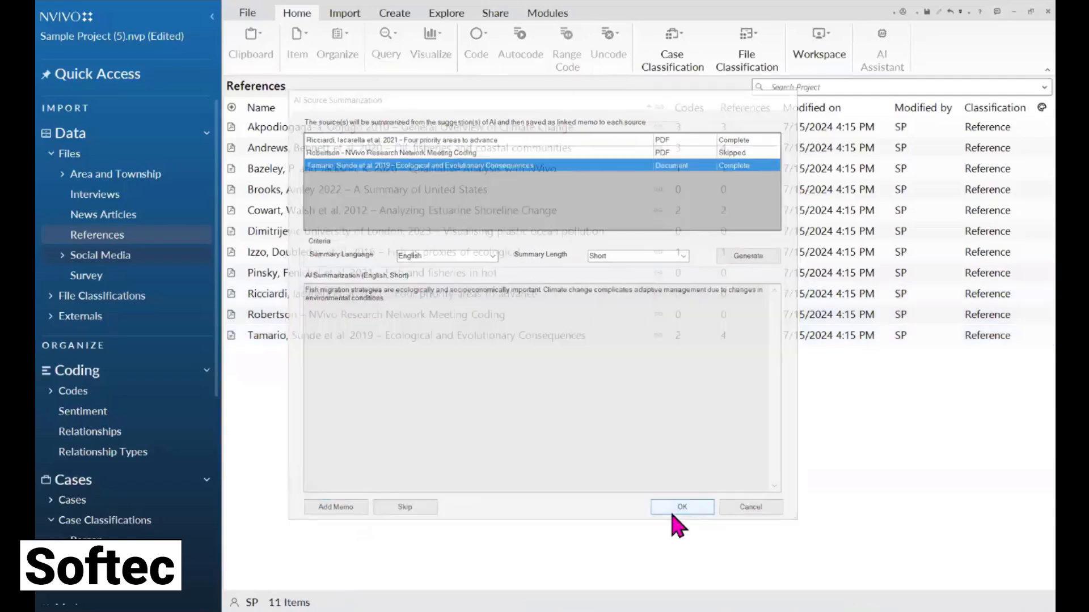
Open the "Four priority areas to advance" memo from the AI Summaries memo folder and read through its AI summary.
{"action": "scroll", "coordinate": [219, 363], "scroll_direction": "down", "scroll_amount": 4}
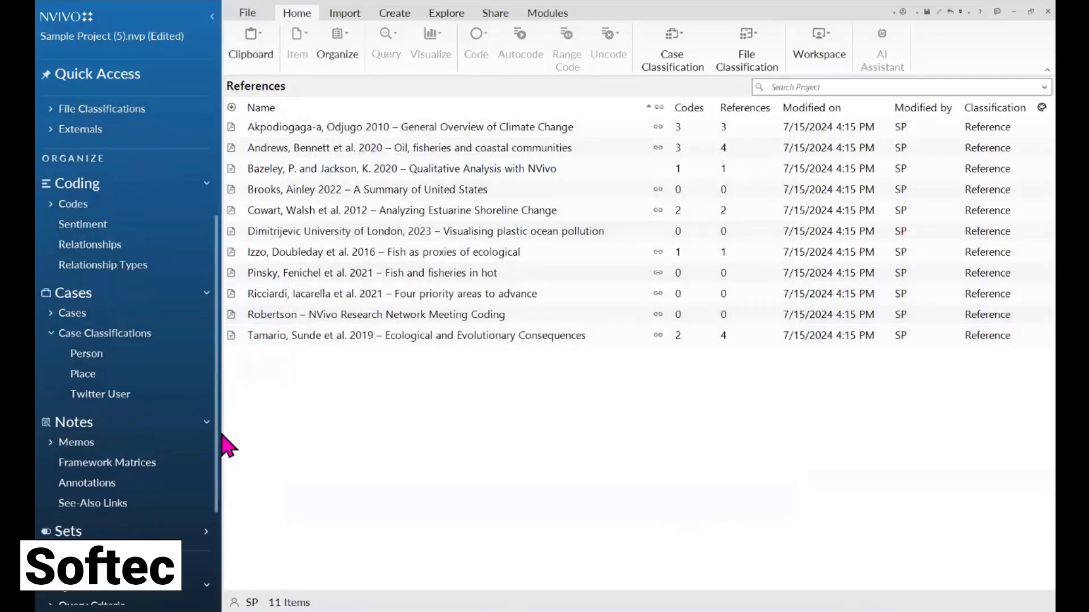
{"action": "left_click", "coordinate": [78, 425]}
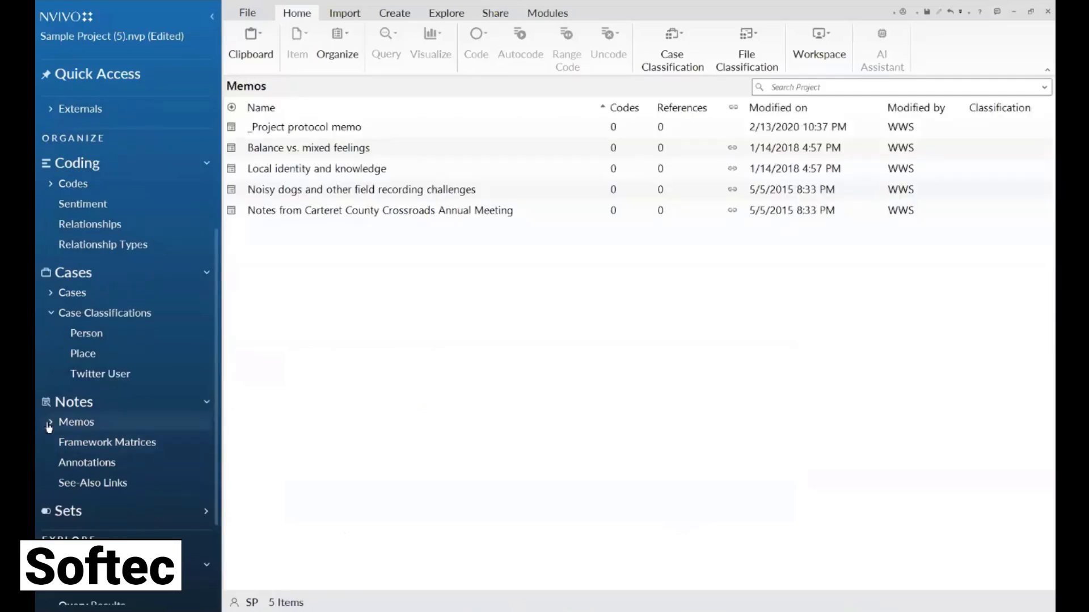
{"action": "left_click", "coordinate": [48, 425]}
{"action": "left_click", "coordinate": [136, 451]}
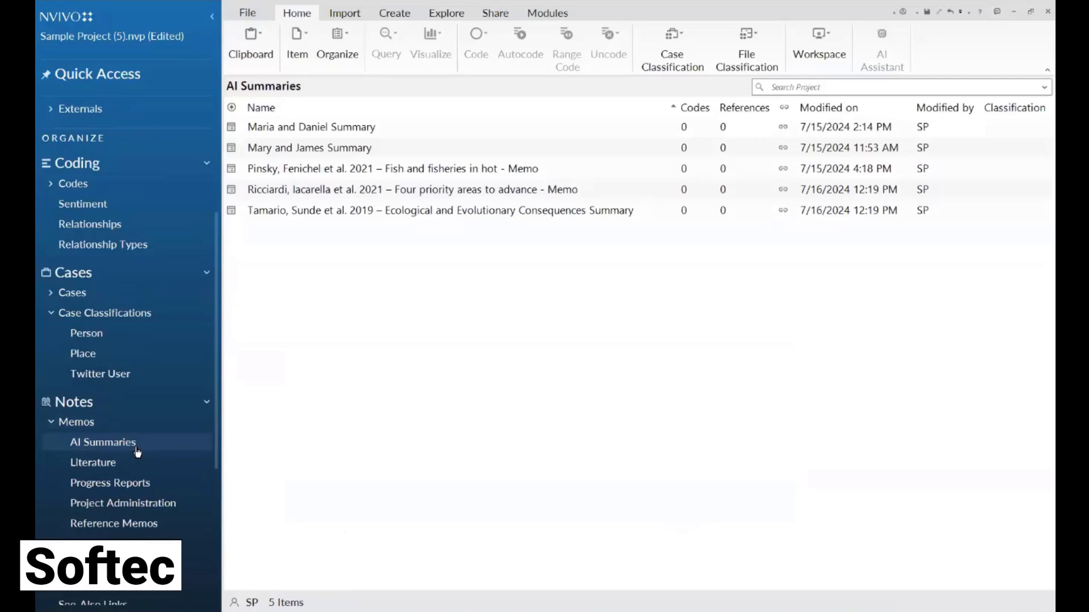
{"action": "left_click", "coordinate": [429, 191]}
{"action": "double_click", "coordinate": [430, 191]}
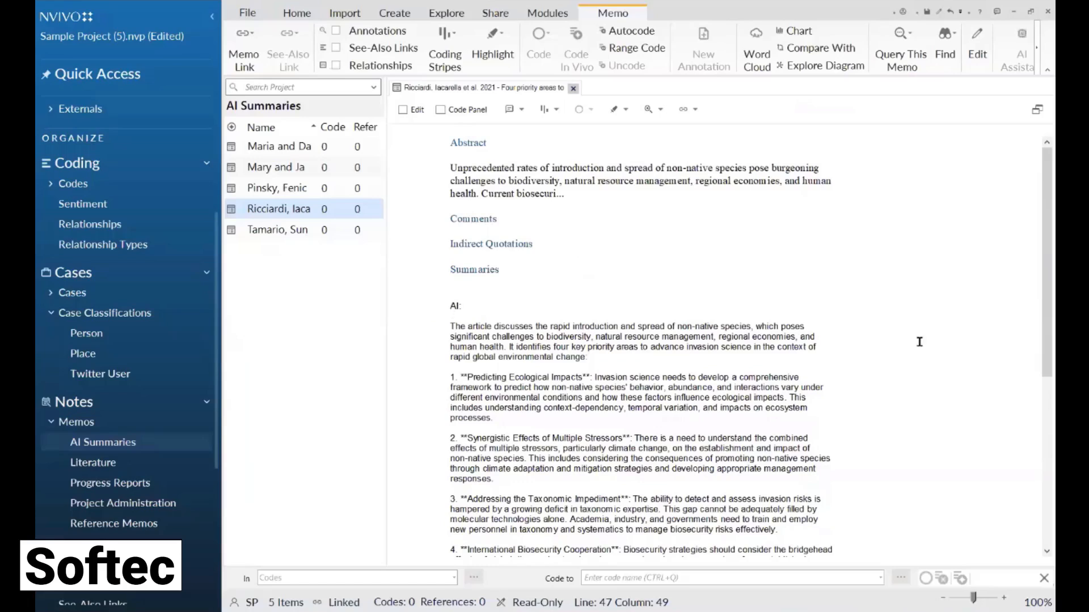
{"action": "left_click_drag", "start_coordinate": [1041, 296], "coordinate": [1041, 355]}
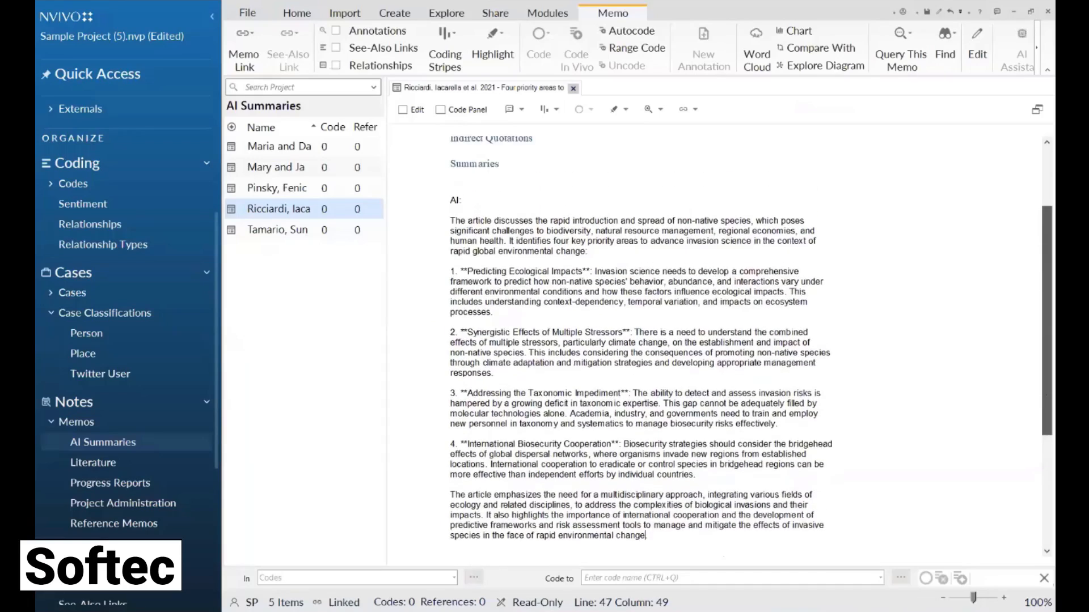
Make the memo editable, insert the current date and time below the AI summary, add the note "This article looks good", and close it.
{"action": "scroll", "coordinate": [499, 219], "scroll_direction": "up", "scroll_amount": 3}
{"action": "left_click", "coordinate": [403, 109]}
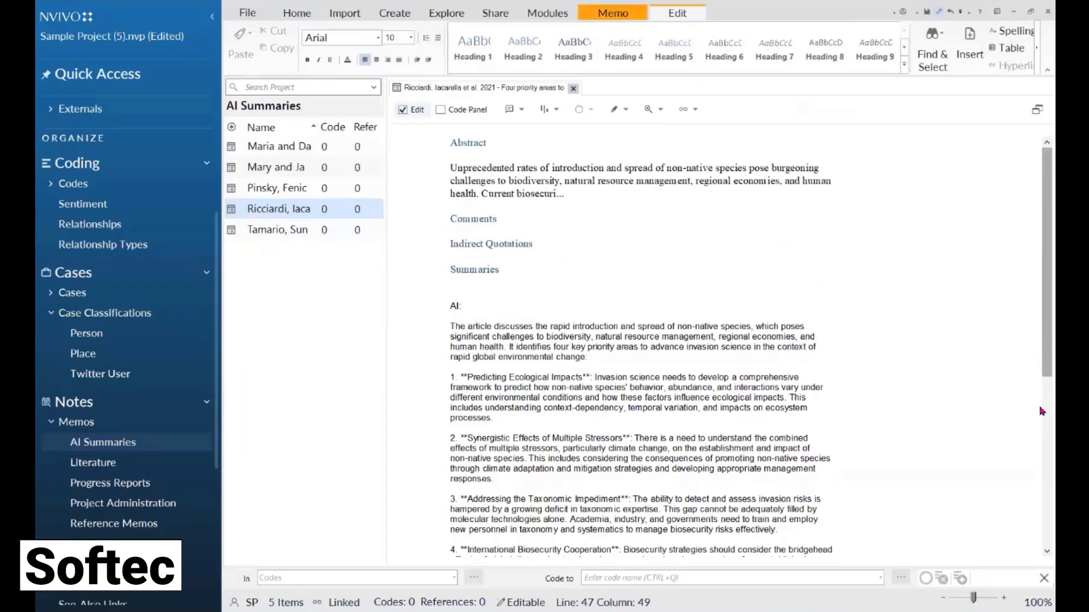
{"action": "scroll", "coordinate": [813, 479], "scroll_direction": "down", "scroll_amount": 5}
{"action": "key", "text": "Return"}
{"action": "key", "text": "Return"}
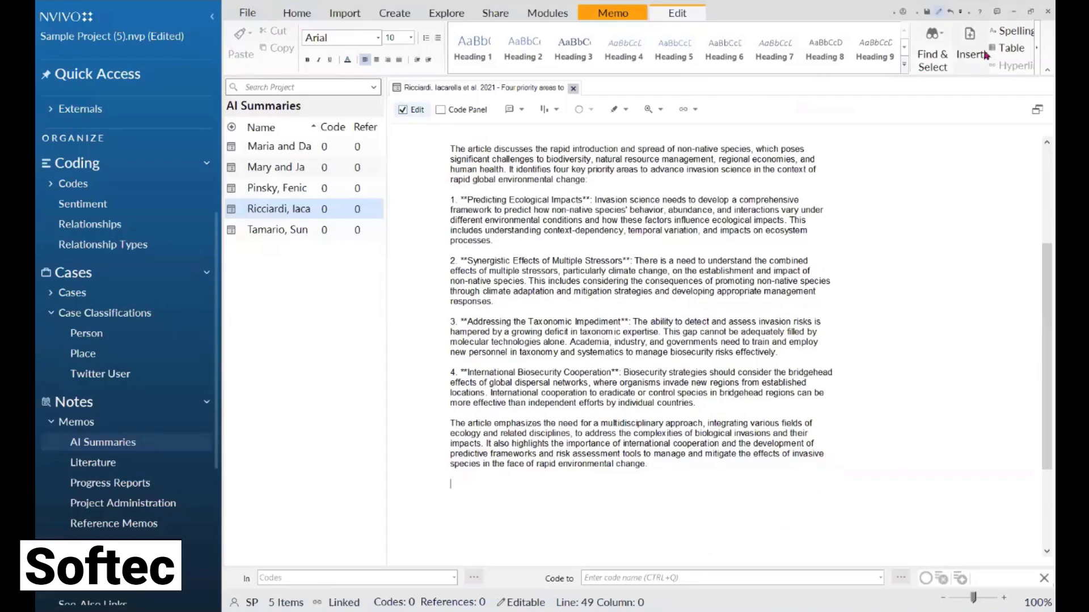
{"action": "left_click", "coordinate": [967, 50]}
{"action": "left_click", "coordinate": [956, 96]}
{"action": "key", "text": "Return"}
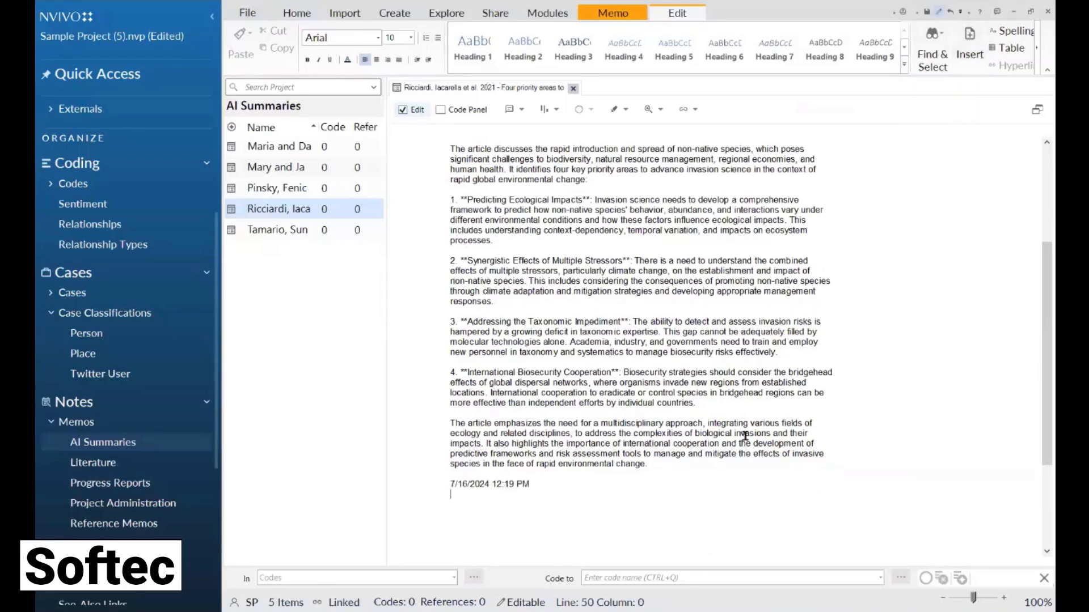
{"action": "type", "text": "This article looks good"}
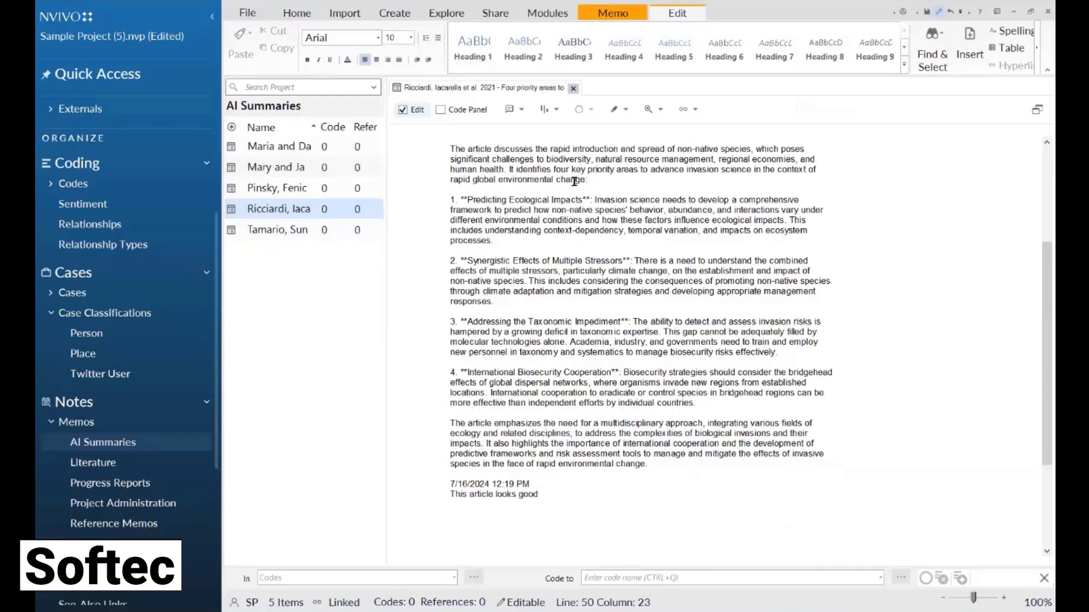
{"action": "left_click", "coordinate": [575, 89]}
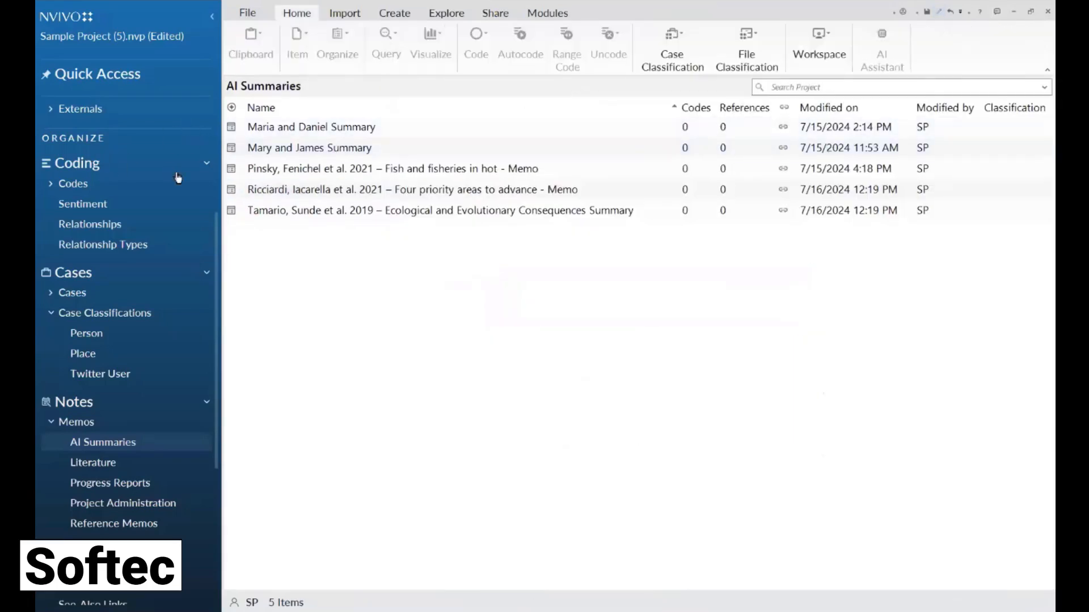
Open the "Four priority areas to advance" PDF from the References folder and hide its annotations pane.
{"action": "scroll", "coordinate": [217, 213], "scroll_direction": "up", "scroll_amount": 1}
{"action": "scroll", "coordinate": [218, 212], "scroll_direction": "up", "scroll_amount": 3}
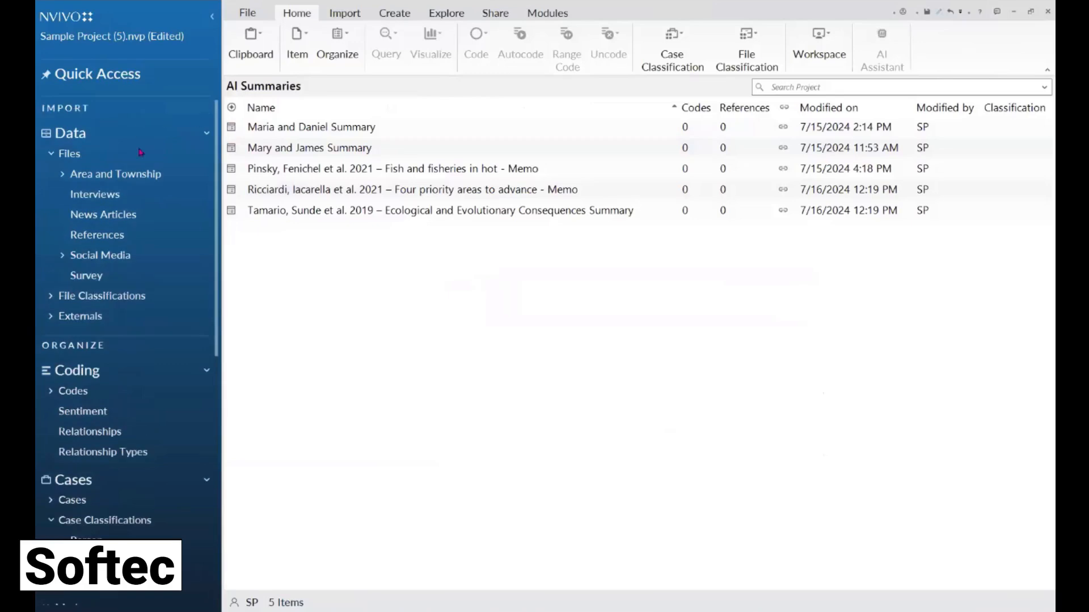
{"action": "left_click", "coordinate": [102, 195]}
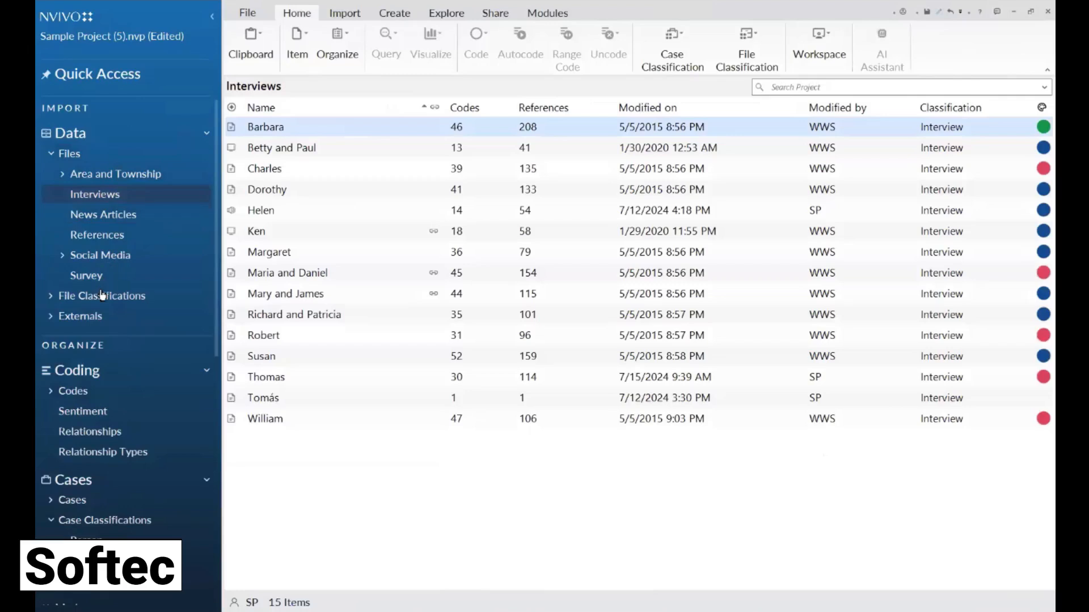
{"action": "left_click", "coordinate": [97, 236]}
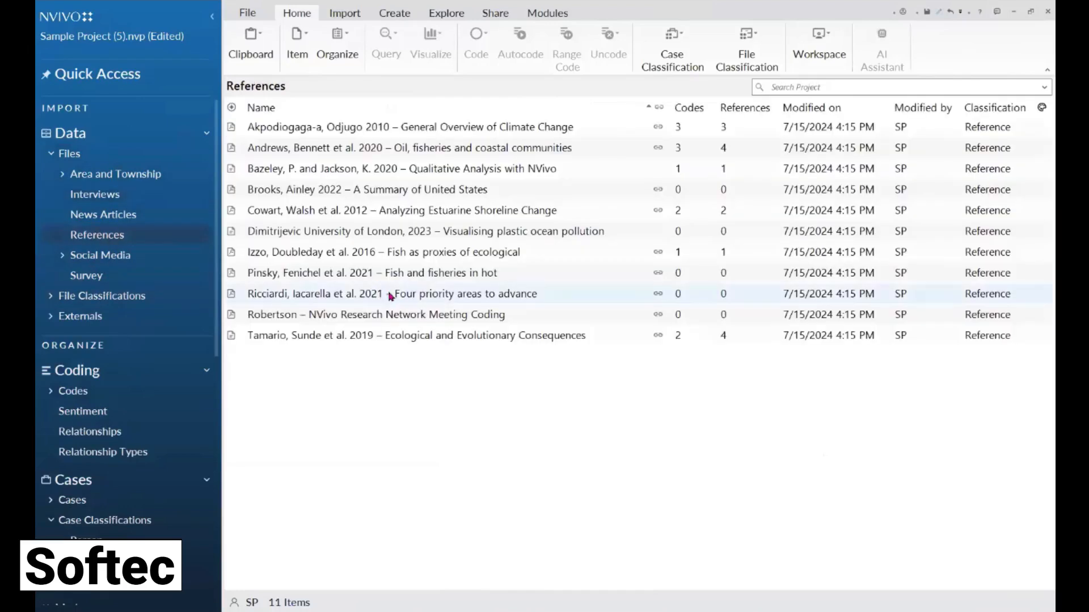
{"action": "left_click", "coordinate": [390, 294]}
{"action": "double_click", "coordinate": [390, 295]}
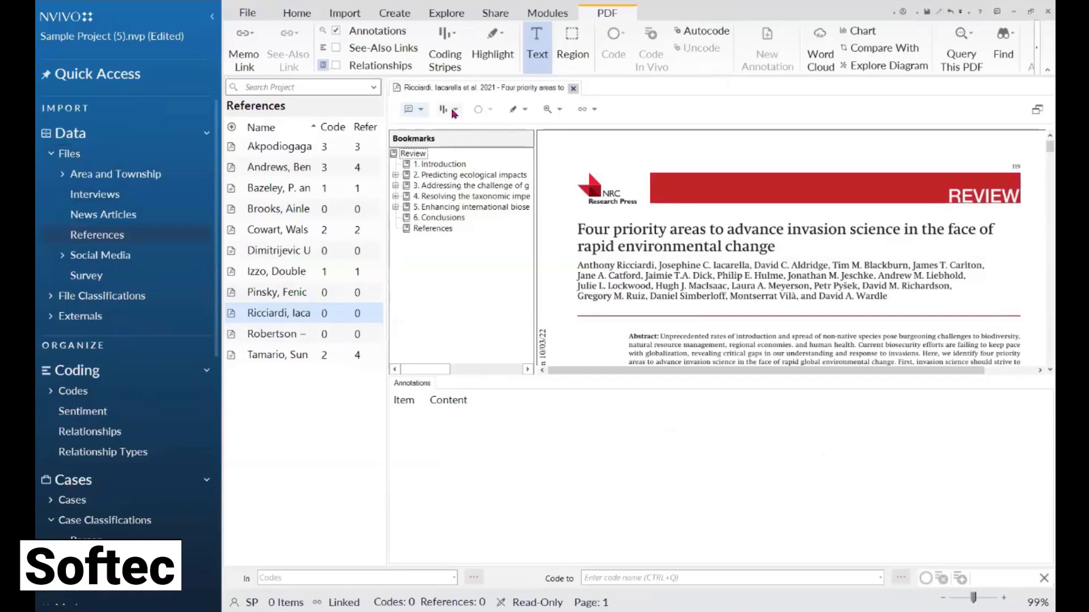
{"action": "left_click", "coordinate": [413, 111]}
{"action": "left_click", "coordinate": [449, 128]}
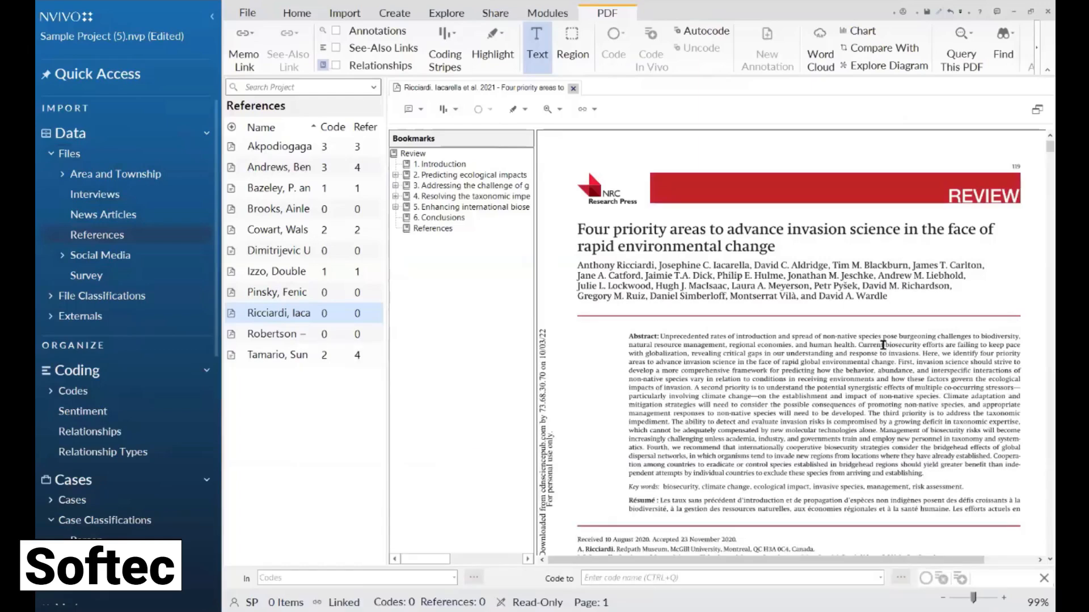
Generate a short English AI summary of the word "biosecurity" in the PDF's abstract and save it as an annotation.
{"action": "left_click_drag", "start_coordinate": [883, 345], "coordinate": [921, 346]}
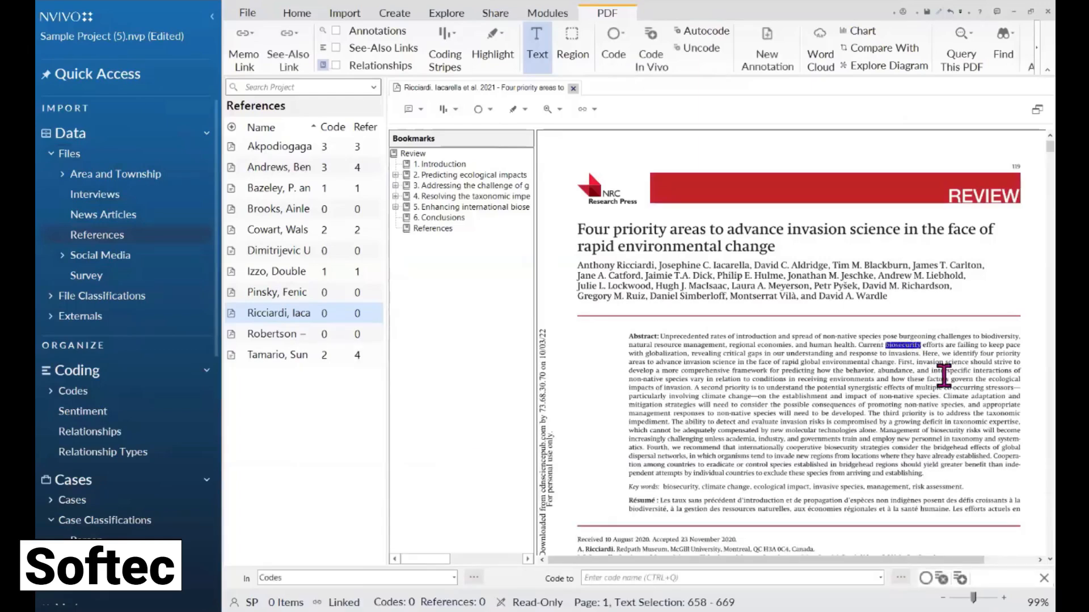
{"action": "right_click", "coordinate": [901, 348]}
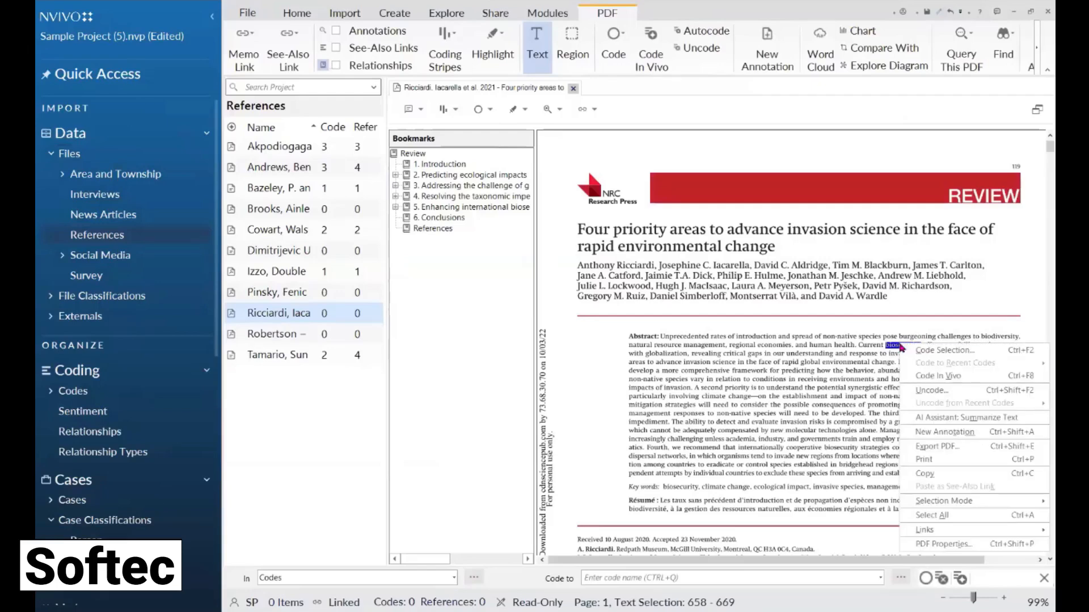
{"action": "left_click", "coordinate": [1028, 419]}
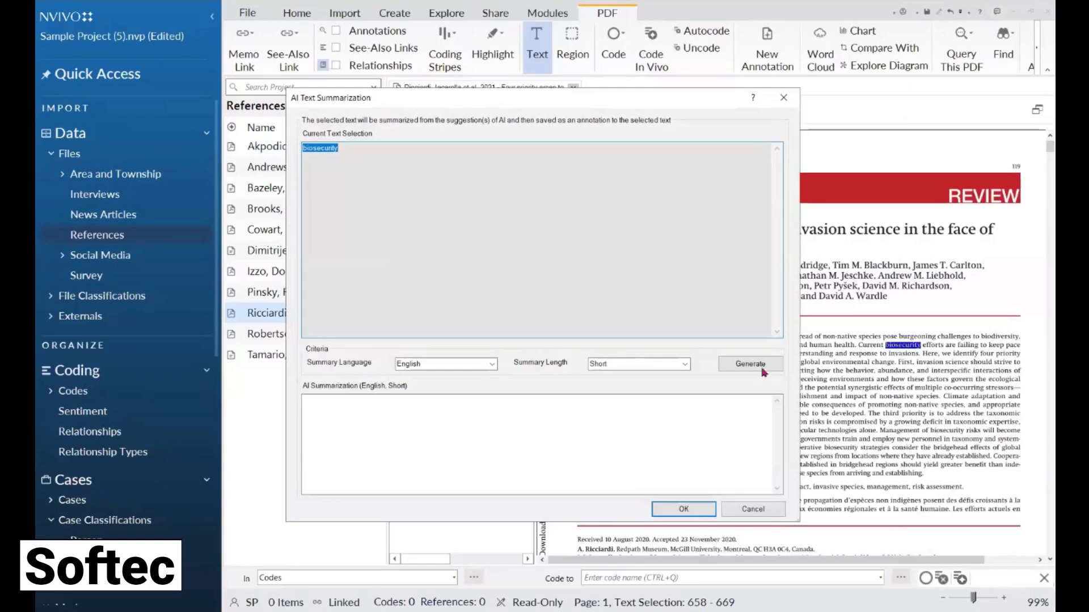
{"action": "left_click", "coordinate": [754, 365]}
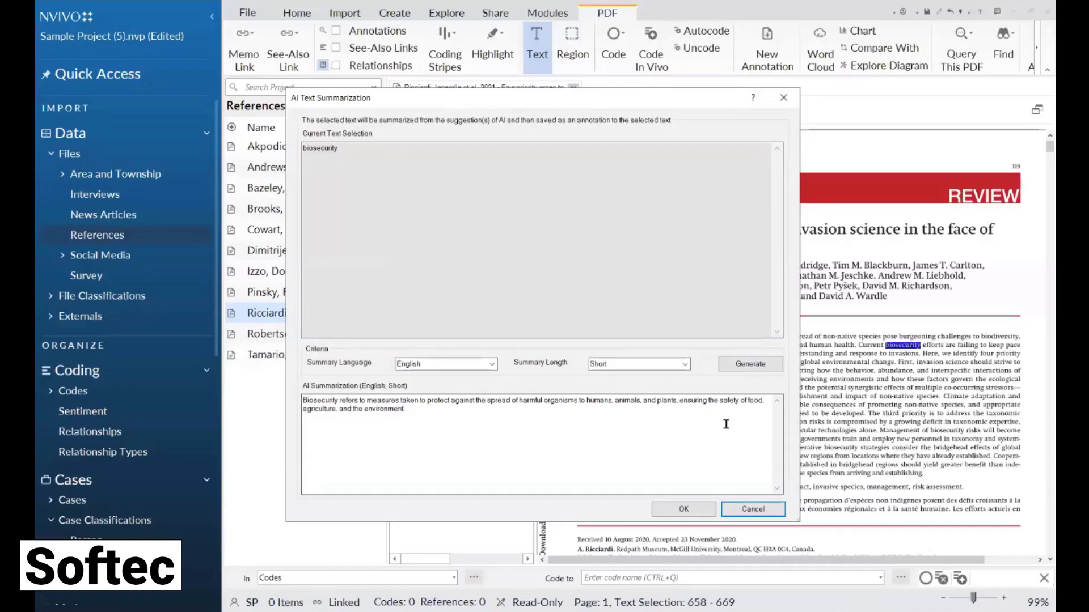
{"action": "left_click", "coordinate": [678, 512]}
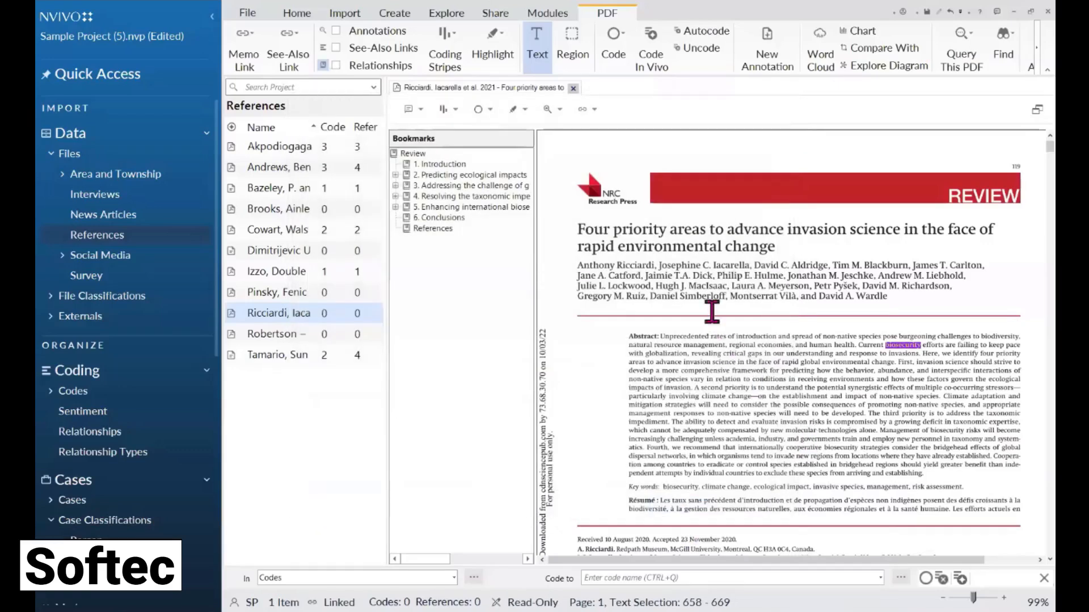
{"action": "left_click", "coordinate": [799, 388]}
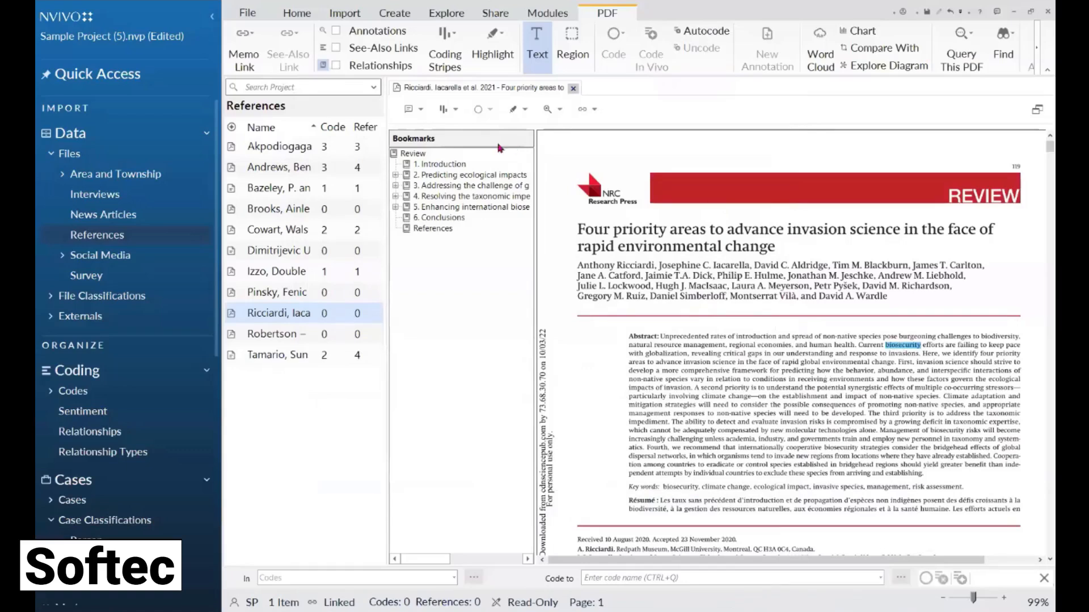
Show the PDF's annotations to read the AI-generated one for "biosecurity", and close the document.
{"action": "left_click", "coordinate": [420, 112]}
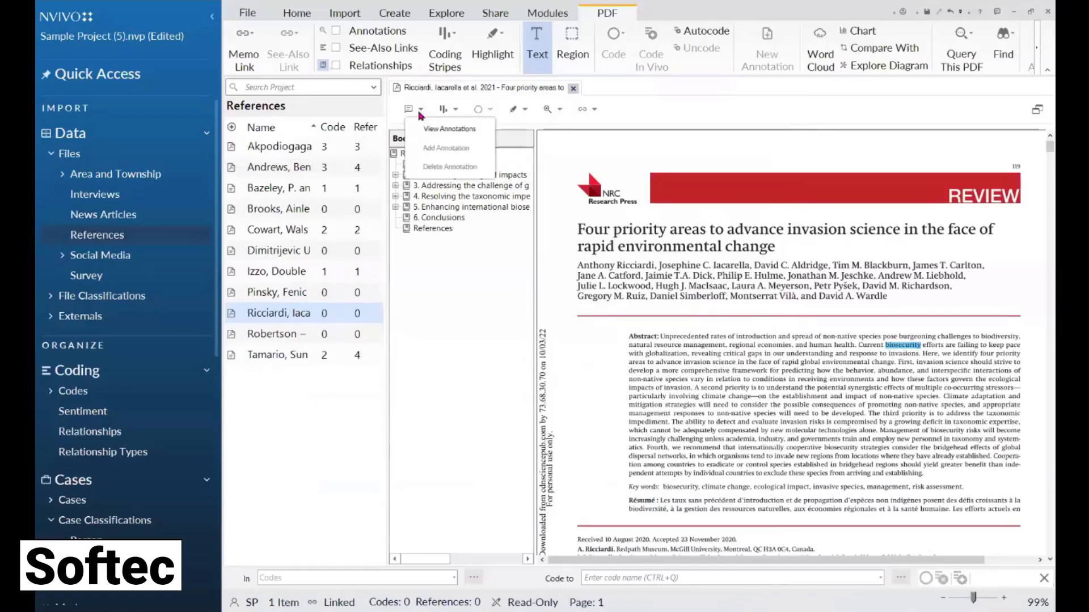
{"action": "left_click", "coordinate": [448, 130]}
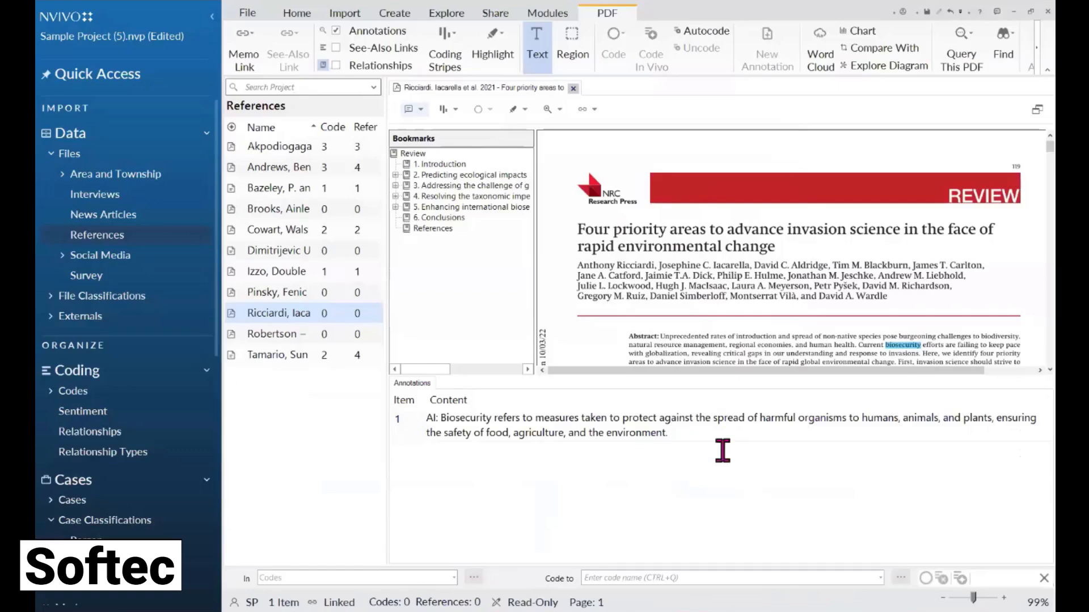
{"action": "left_click", "coordinate": [574, 88]}
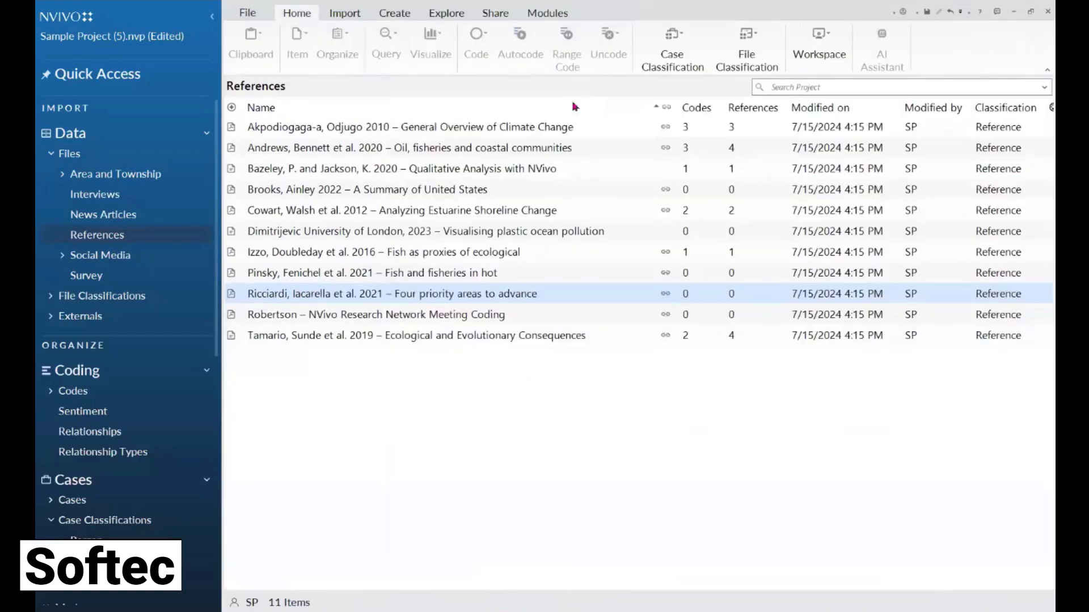
Open the first transcript in the Interviews folder and look through its coded text down to Q.3.
{"action": "left_click", "coordinate": [90, 195]}
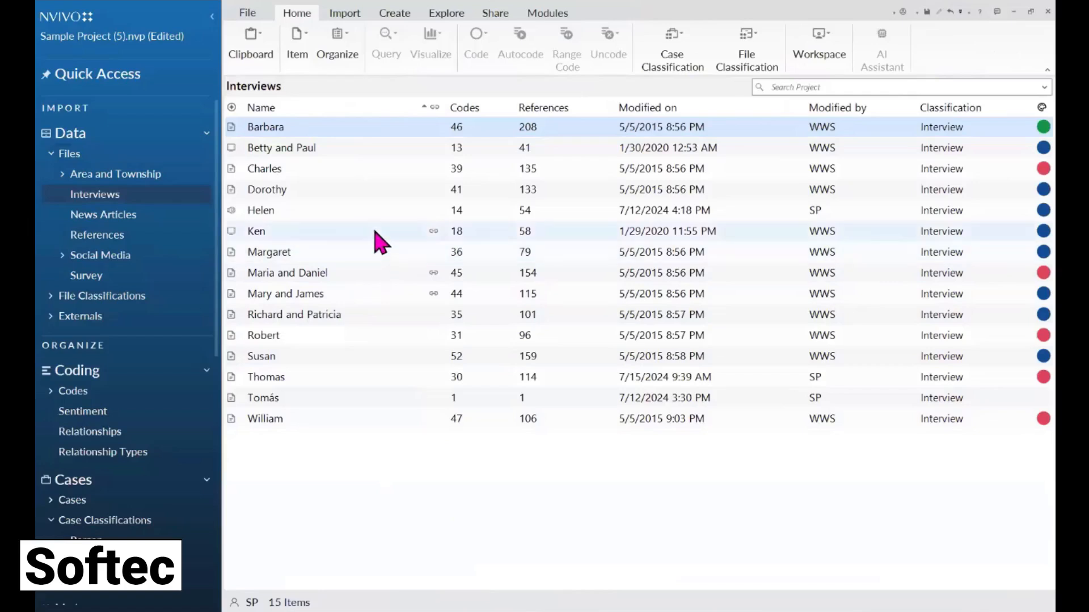
{"action": "double_click", "coordinate": [327, 132]}
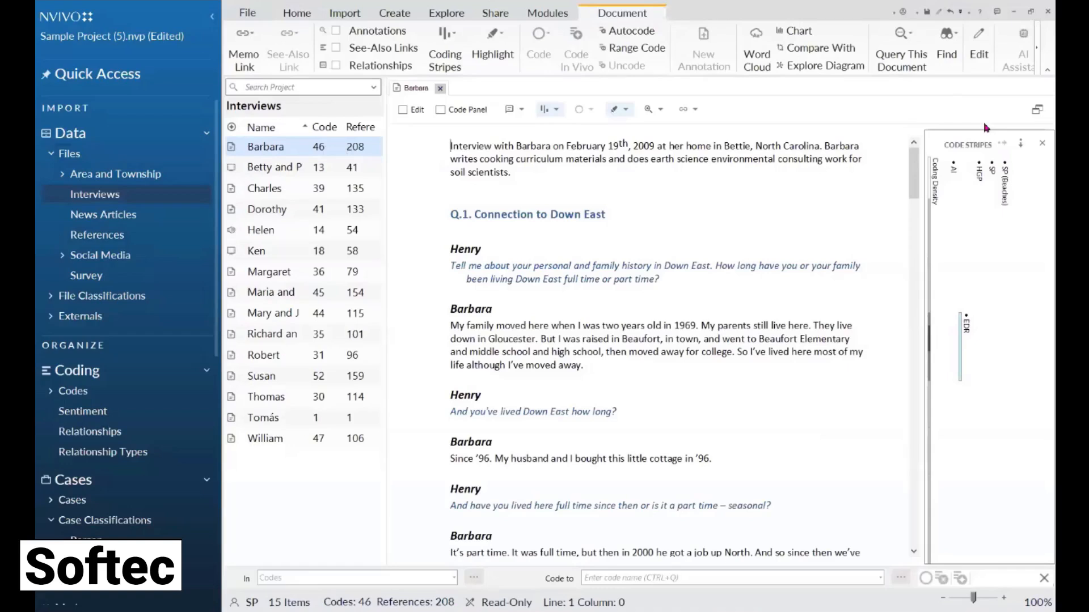
{"action": "left_click_drag", "start_coordinate": [918, 187], "coordinate": [917, 327]}
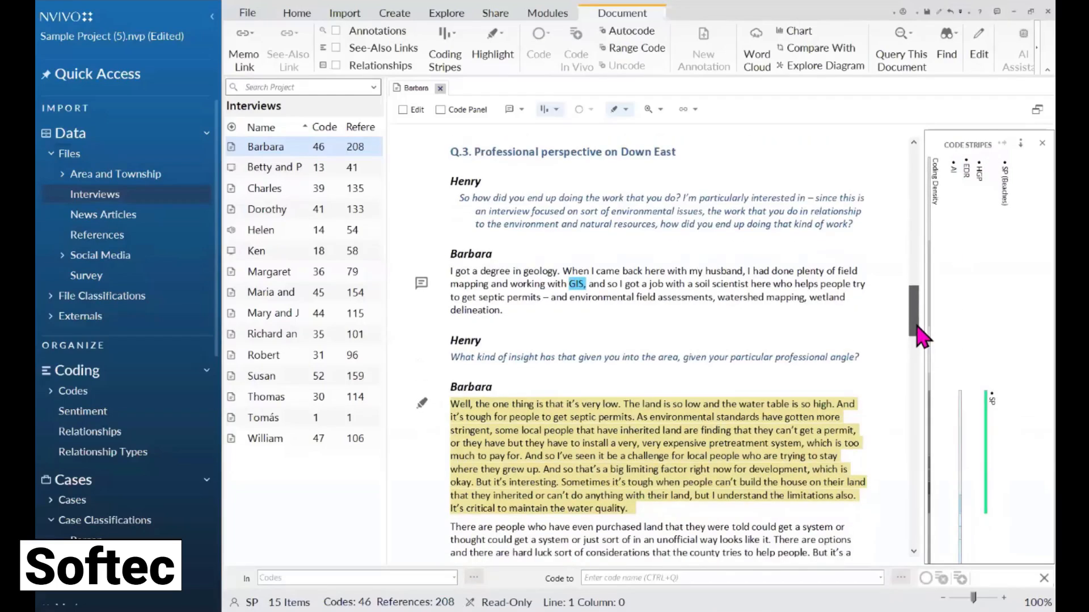
List the project's codes beside the open interview and turn off its coding stripes.
{"action": "left_click", "coordinate": [73, 391]}
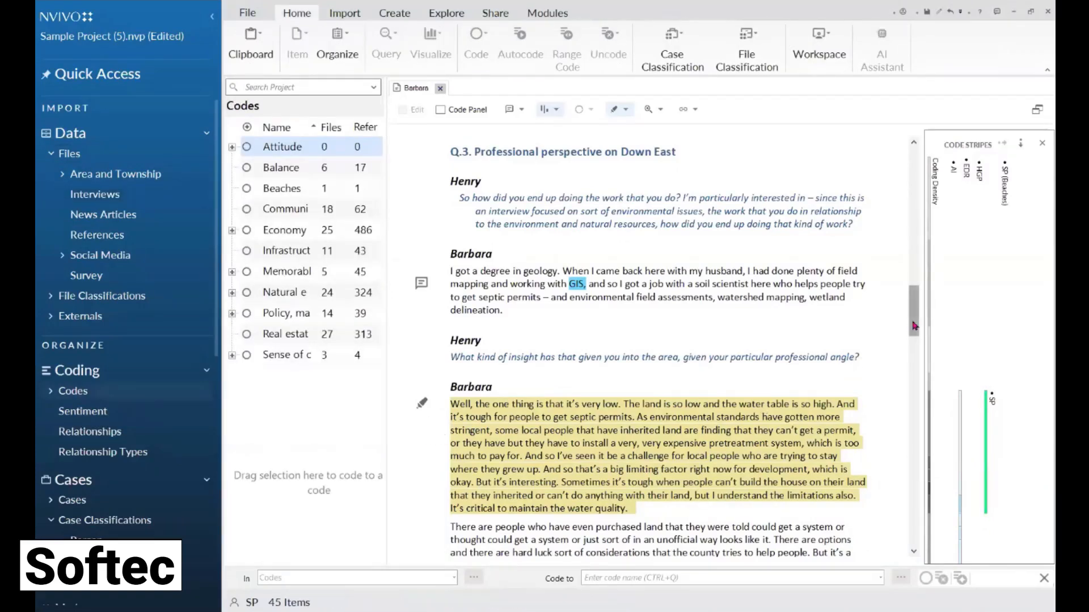
{"action": "scroll", "coordinate": [914, 327], "scroll_direction": "up", "scroll_amount": 3}
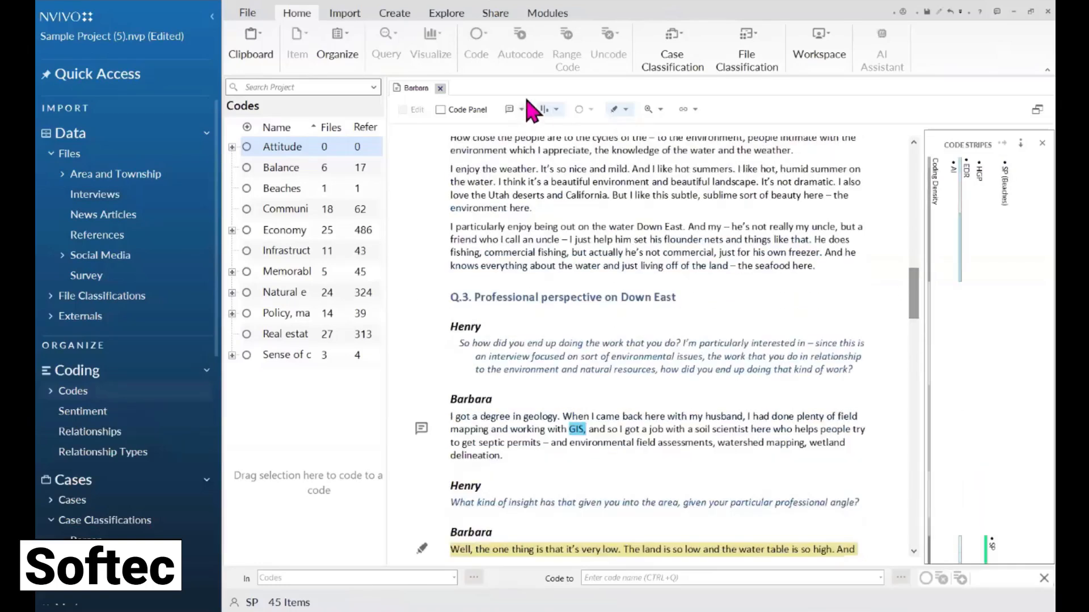
{"action": "left_click", "coordinate": [557, 110]}
{"action": "left_click", "coordinate": [567, 150]}
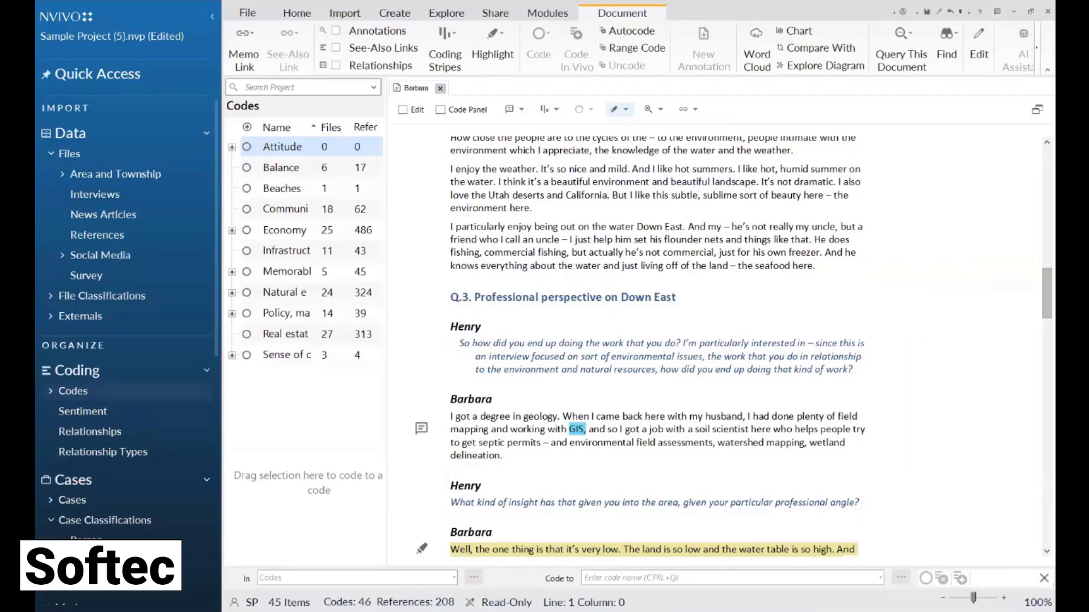
Code the first two paragraphs of the interviewee's answer to Q.2 to a new top-level code named "Landscape".
{"action": "left_click_drag", "start_coordinate": [1042, 293], "coordinate": [1041, 282]}
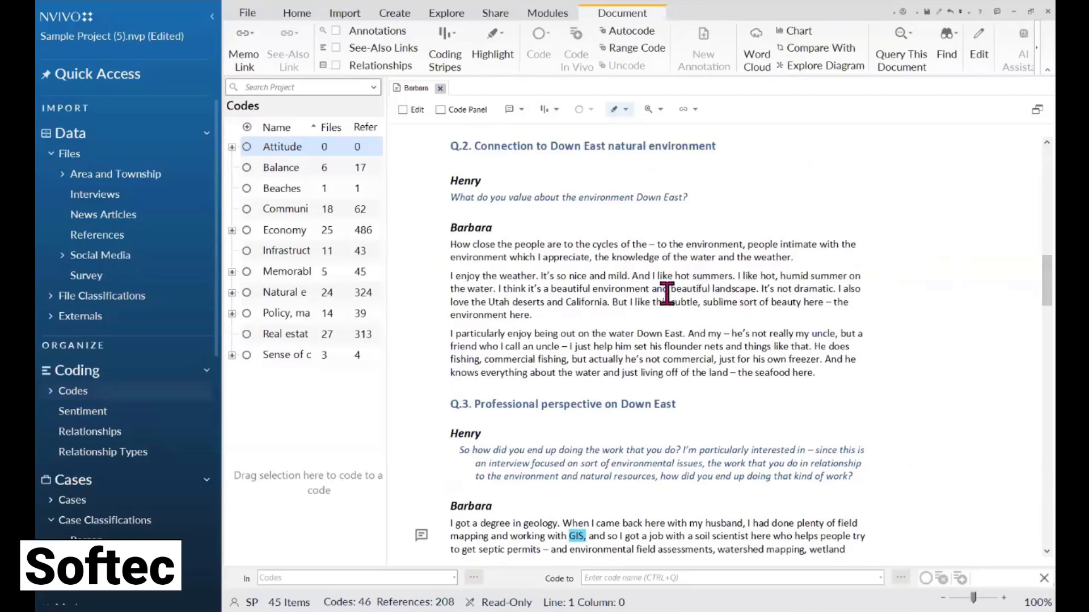
{"action": "left_click_drag", "start_coordinate": [449, 246], "coordinate": [540, 316]}
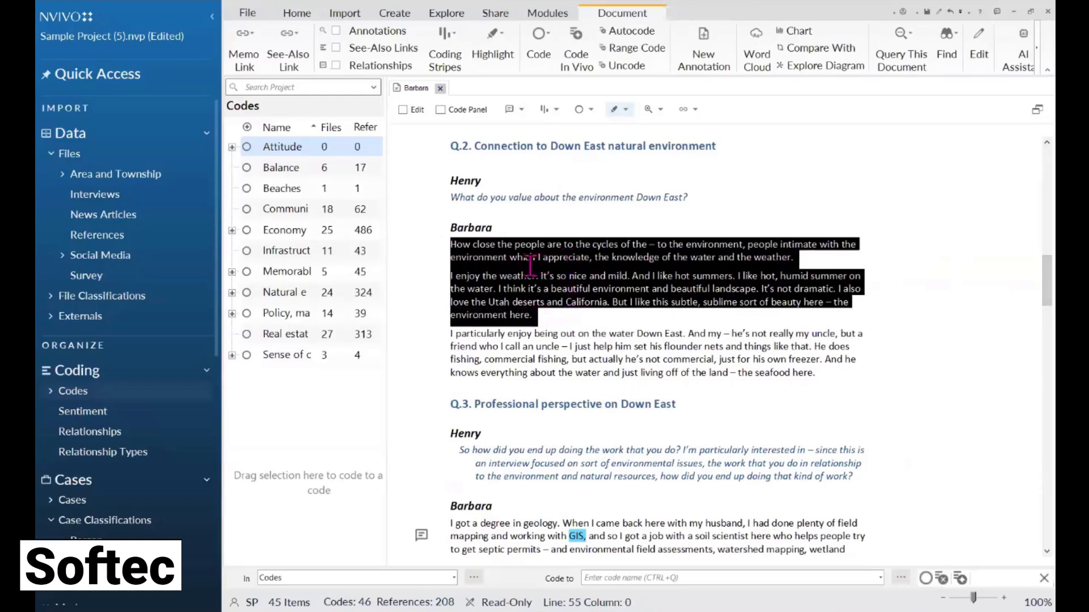
{"action": "left_click_drag", "start_coordinate": [530, 265], "coordinate": [297, 396]}
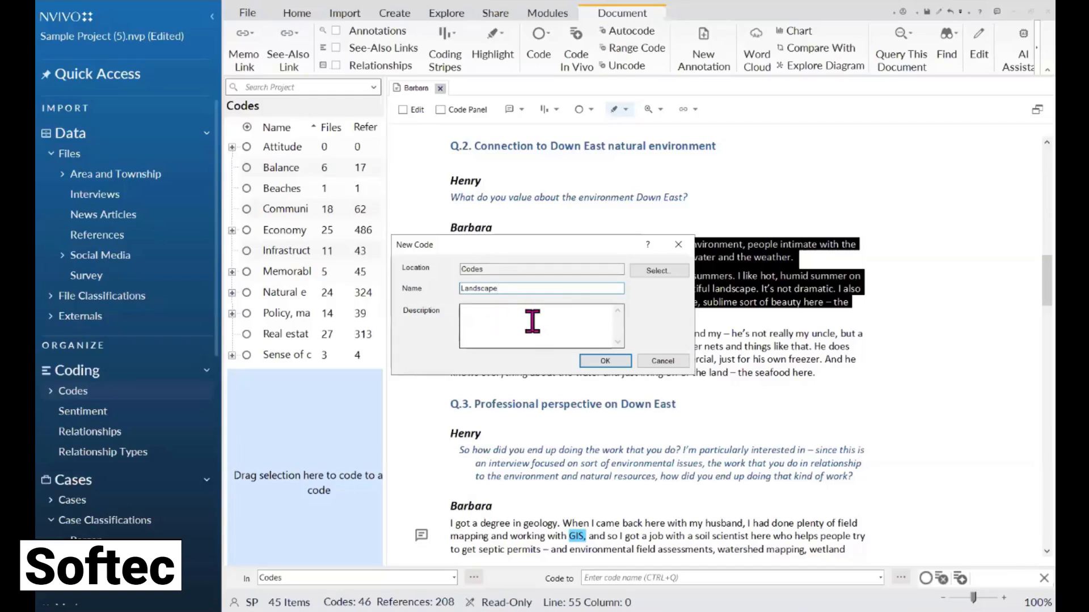
{"action": "left_click", "coordinate": [607, 362]}
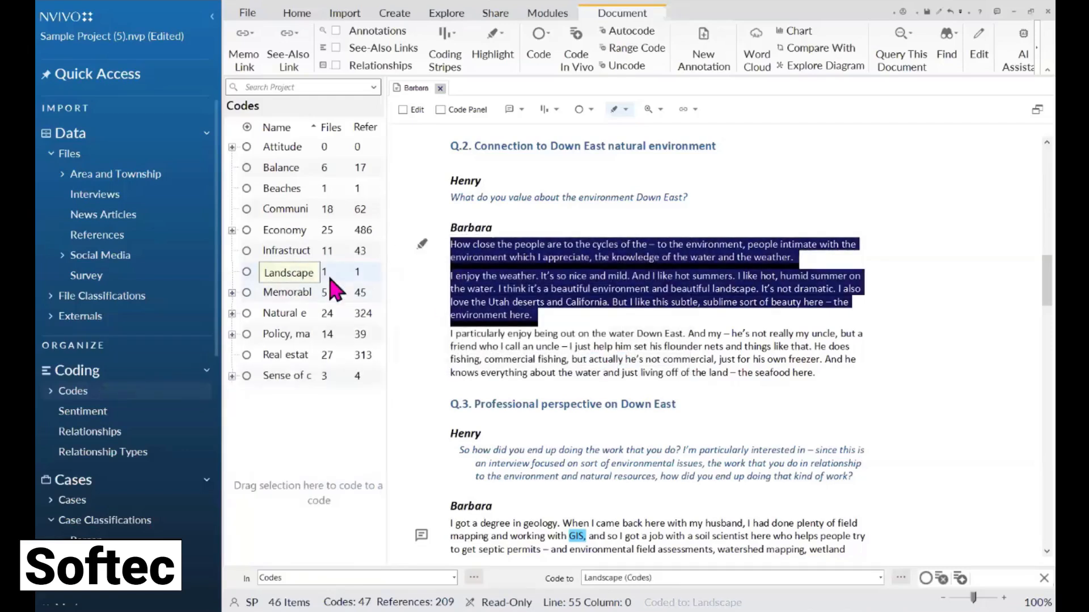
Open the Landscape code to review its coded reference, and go from there to the passage in the source interview.
{"action": "left_click", "coordinate": [284, 277]}
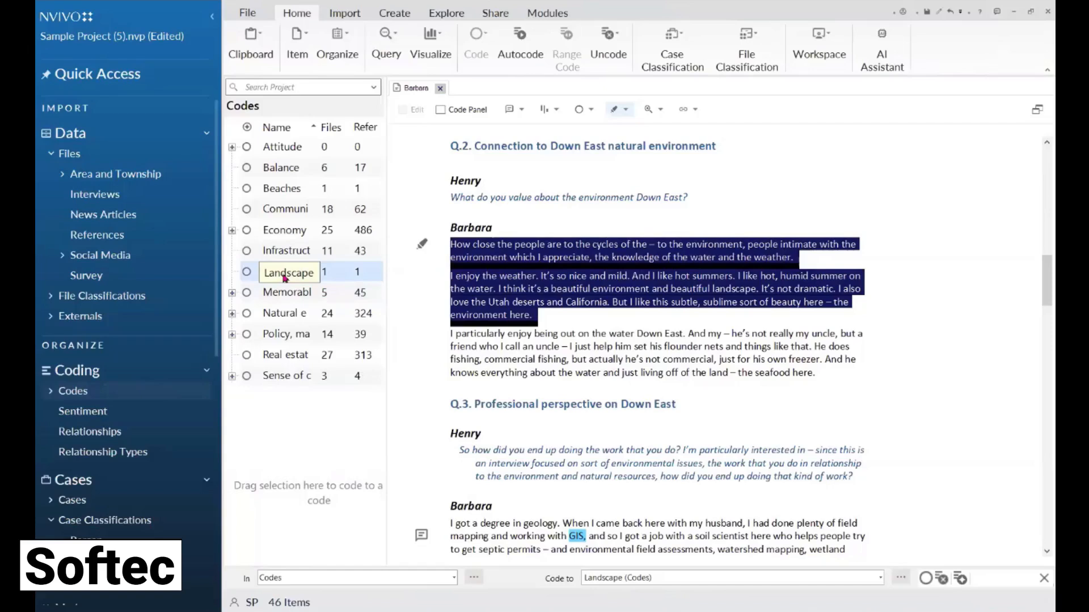
{"action": "double_click", "coordinate": [285, 277]}
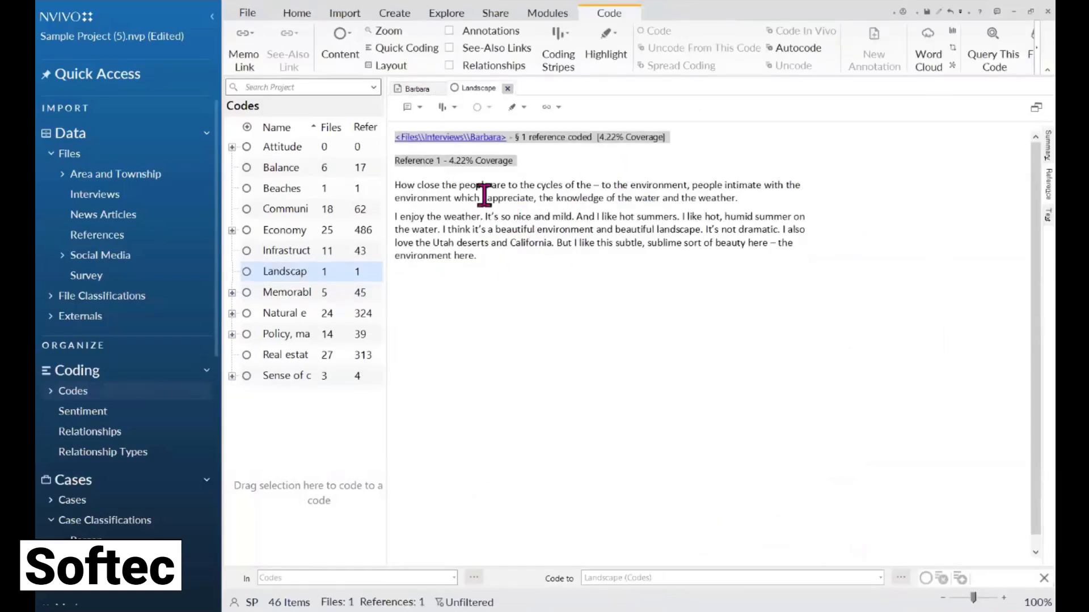
{"action": "left_click", "coordinate": [443, 142]}
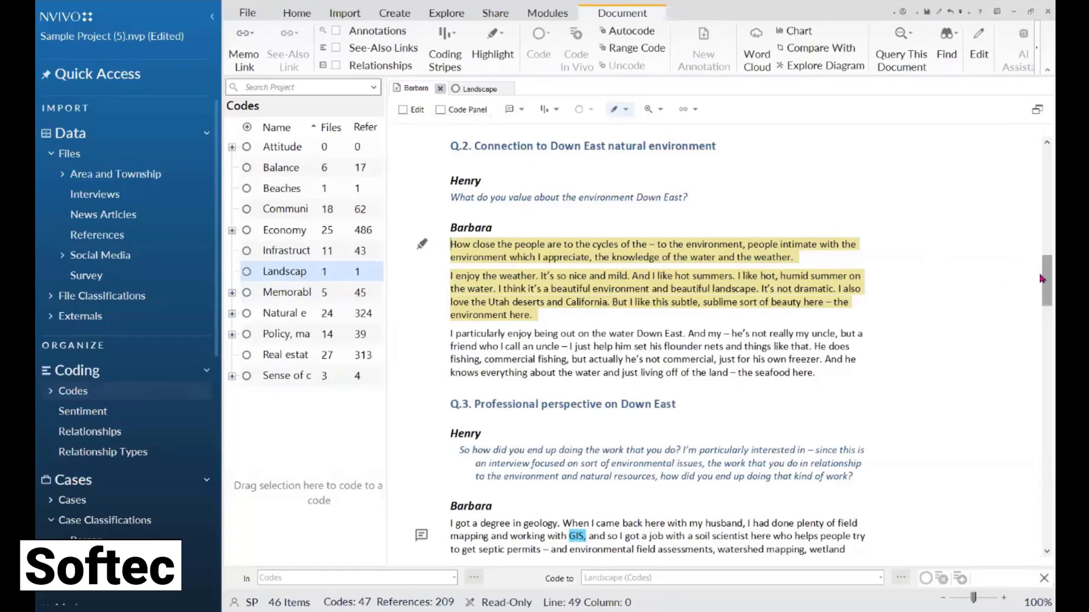
Generate a short English AI summary of the whole Q.4 exchange in the interview and save it as an annotation.
{"action": "left_click_drag", "start_coordinate": [1041, 278], "coordinate": [1042, 384]}
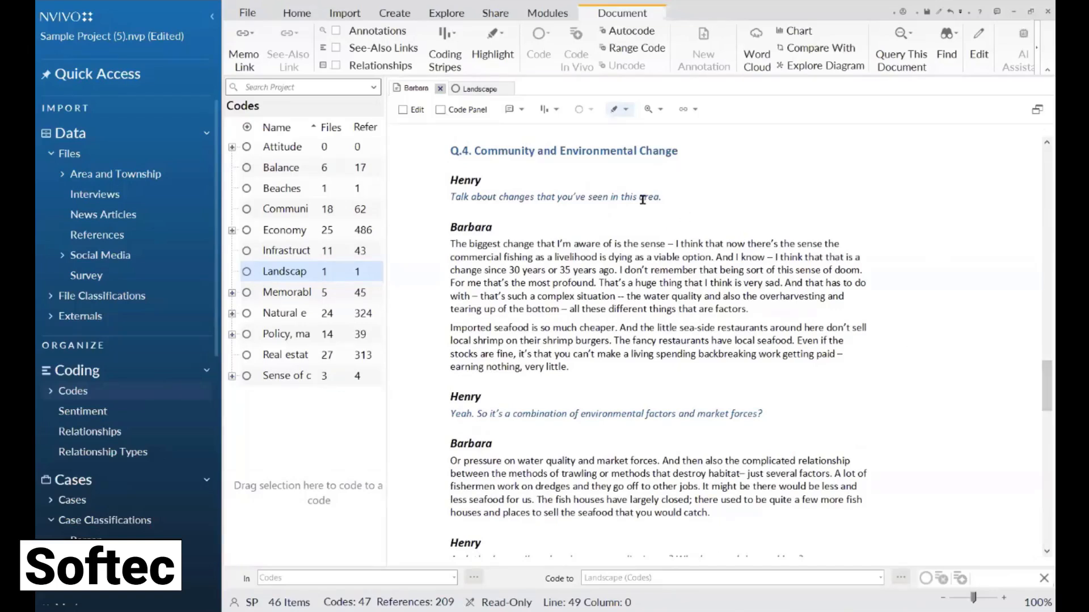
{"action": "left_click_drag", "start_coordinate": [452, 180], "coordinate": [602, 306]}
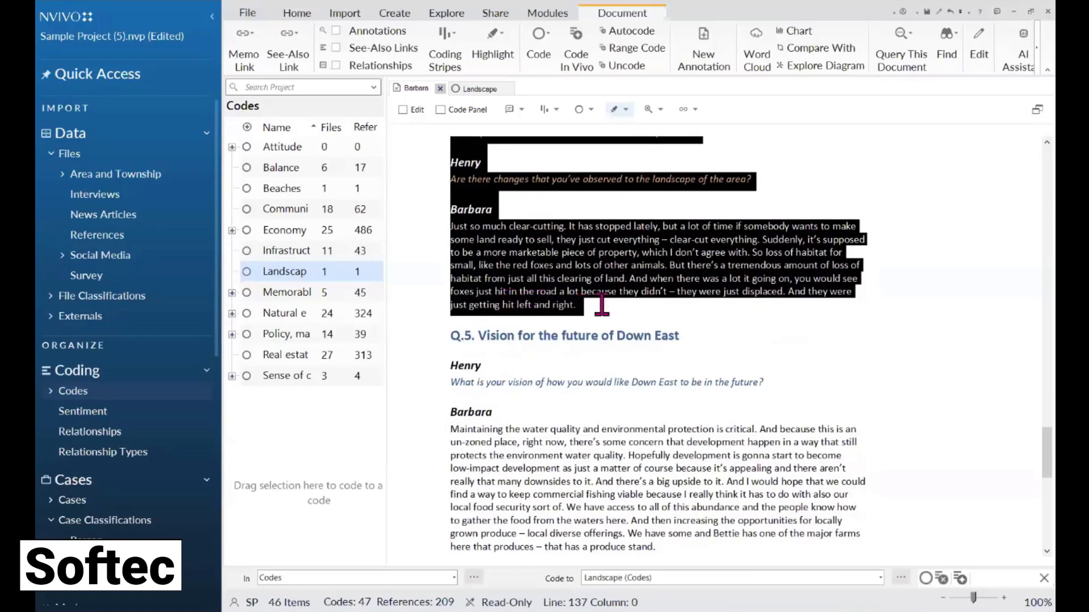
{"action": "right_click", "coordinate": [555, 248]}
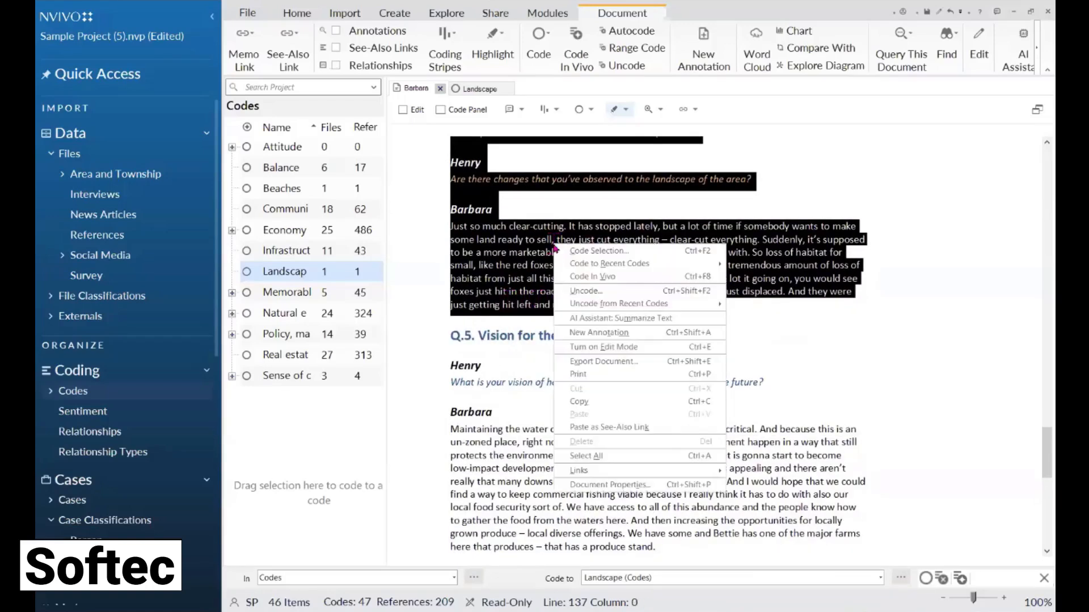
{"action": "left_click", "coordinate": [691, 321]}
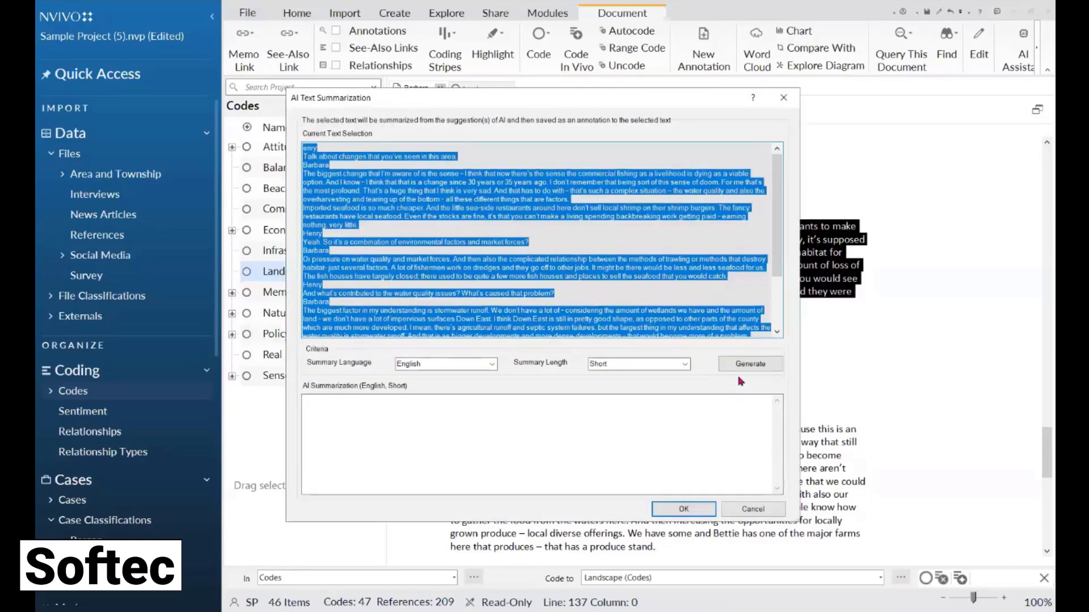
{"action": "left_click", "coordinate": [741, 371]}
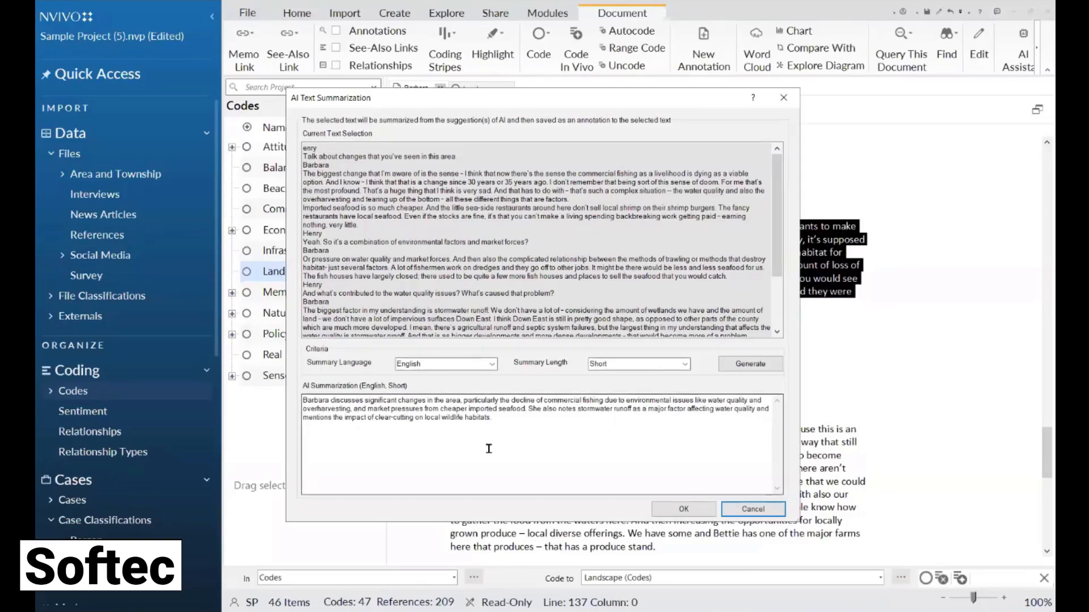
{"action": "left_click", "coordinate": [682, 507]}
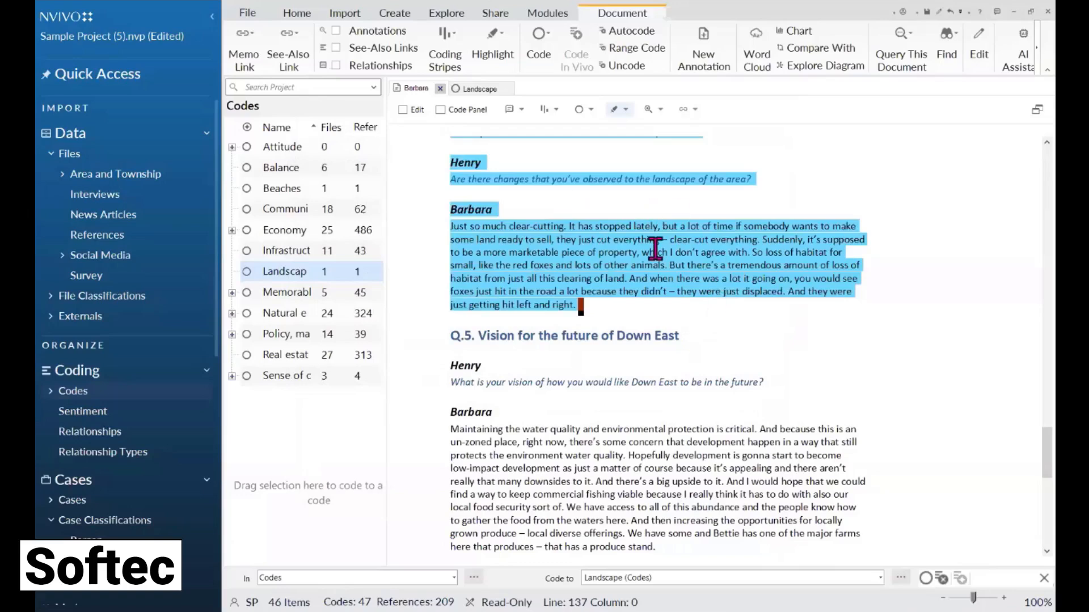
Show the interview's annotations to read the AI summary of Q.4, and close the interview and the Landscape code.
{"action": "left_click", "coordinate": [523, 111]}
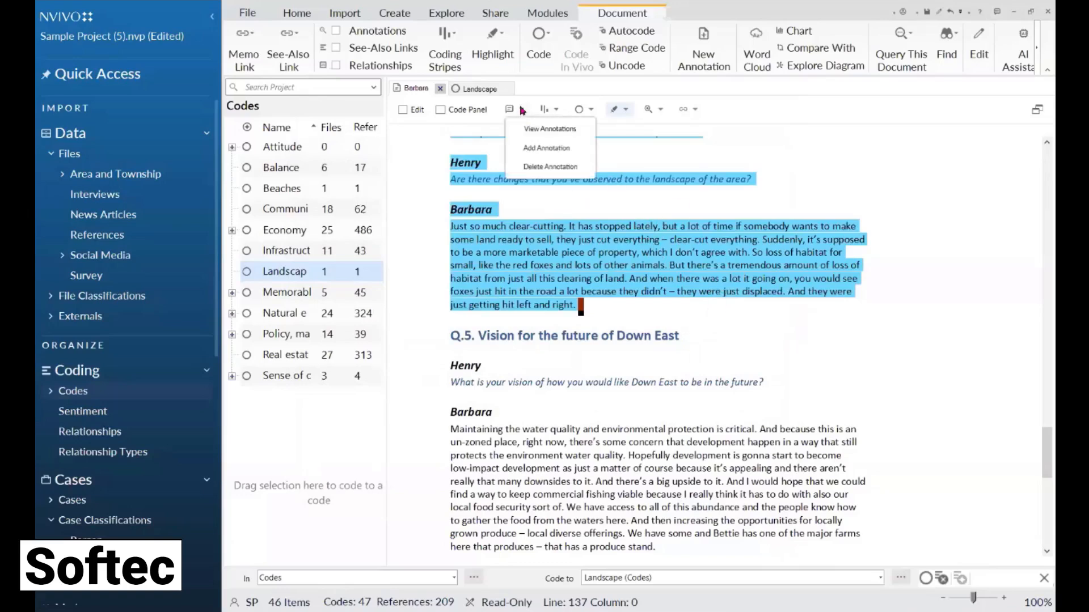
{"action": "left_click", "coordinate": [536, 126]}
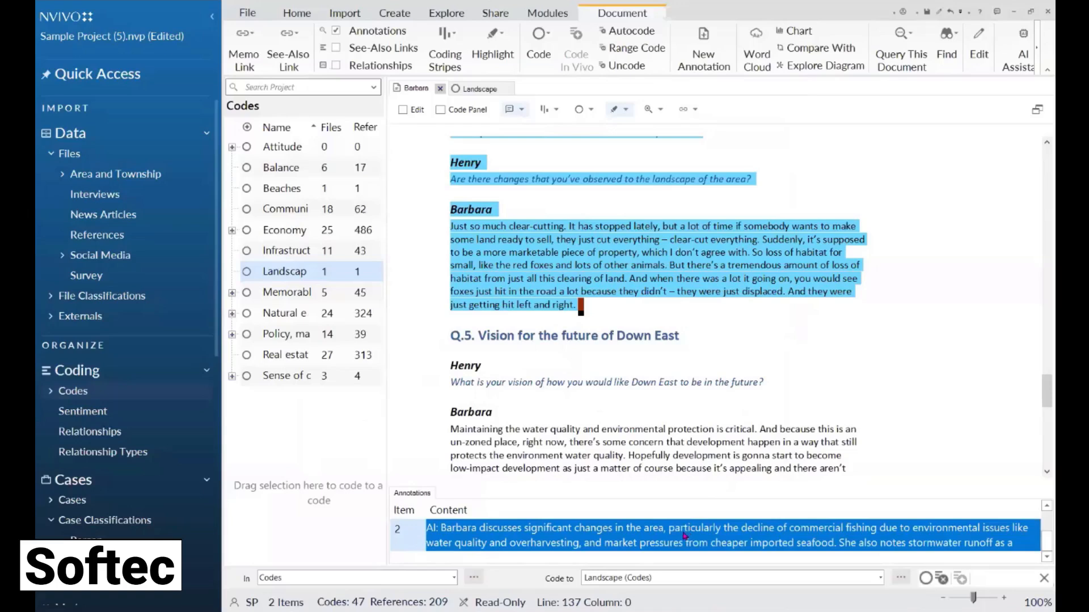
{"action": "left_click", "coordinate": [663, 533]}
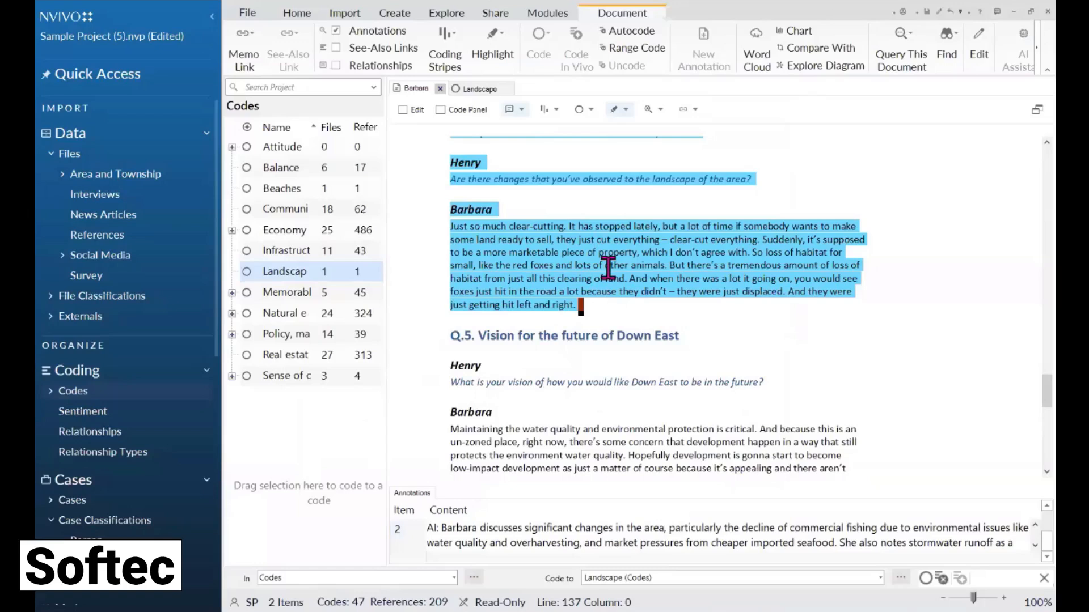
{"action": "left_click", "coordinate": [598, 253]}
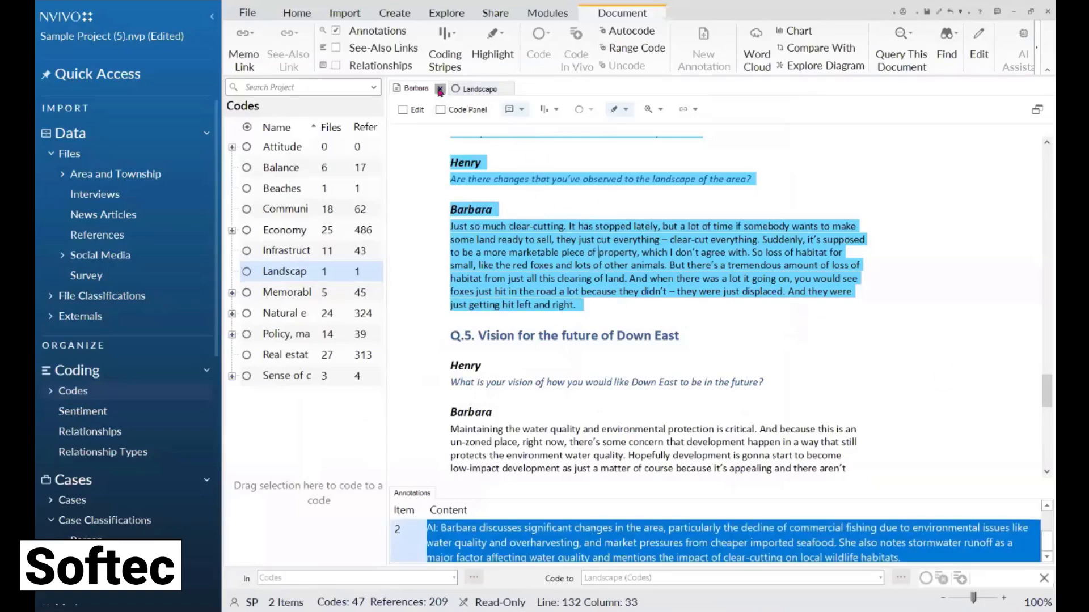
{"action": "left_click", "coordinate": [440, 89]}
{"action": "left_click", "coordinate": [450, 89]}
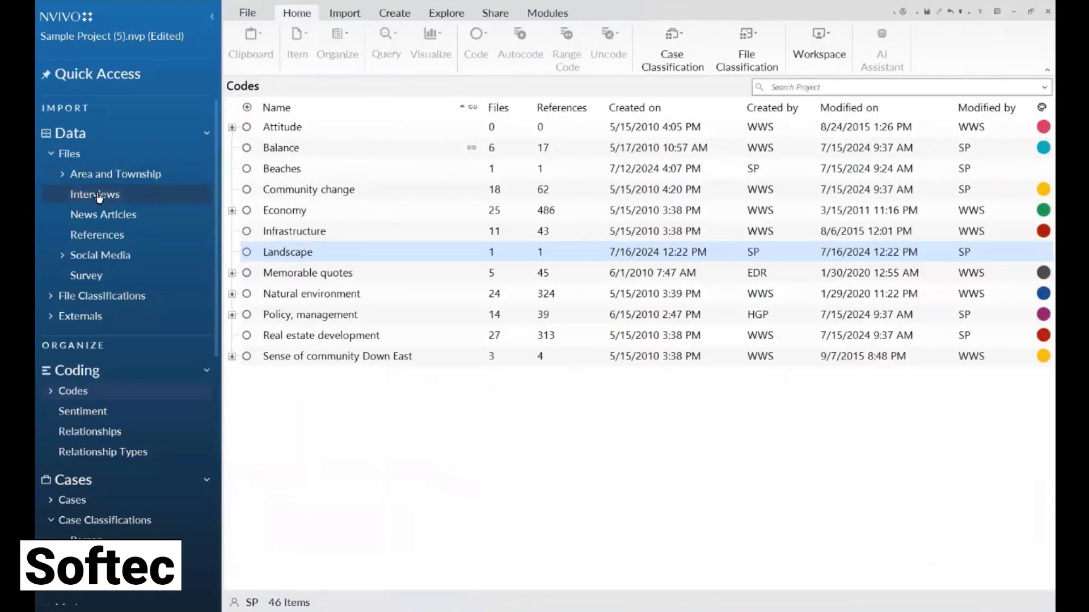
Run a word frequency query on the Interviews folder for the 100 most frequent words with a minimum length of 3.
{"action": "left_click", "coordinate": [97, 195]}
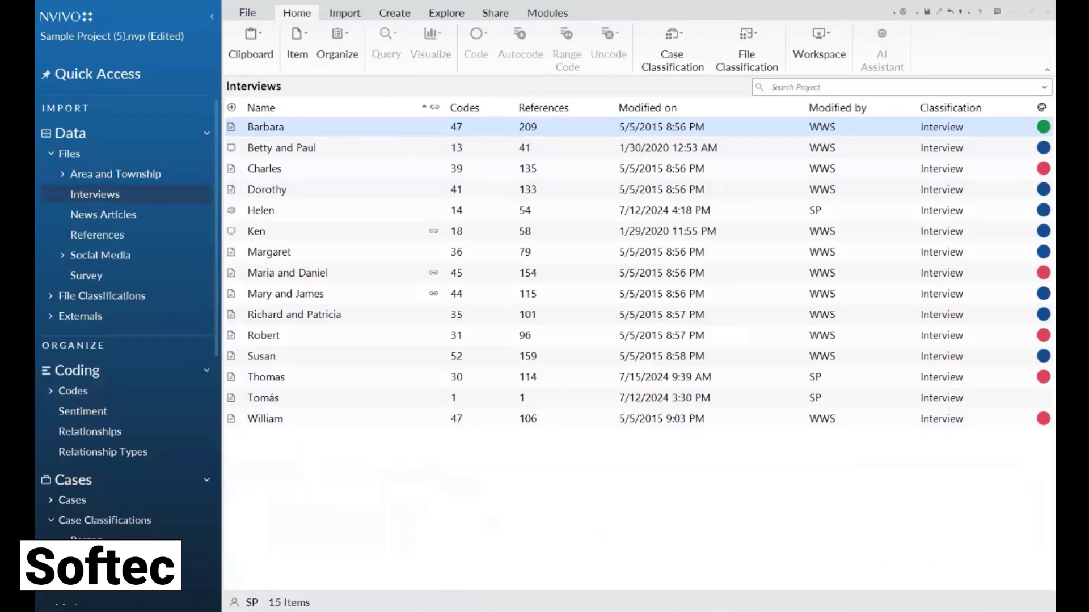
{"action": "left_click", "coordinate": [452, 14]}
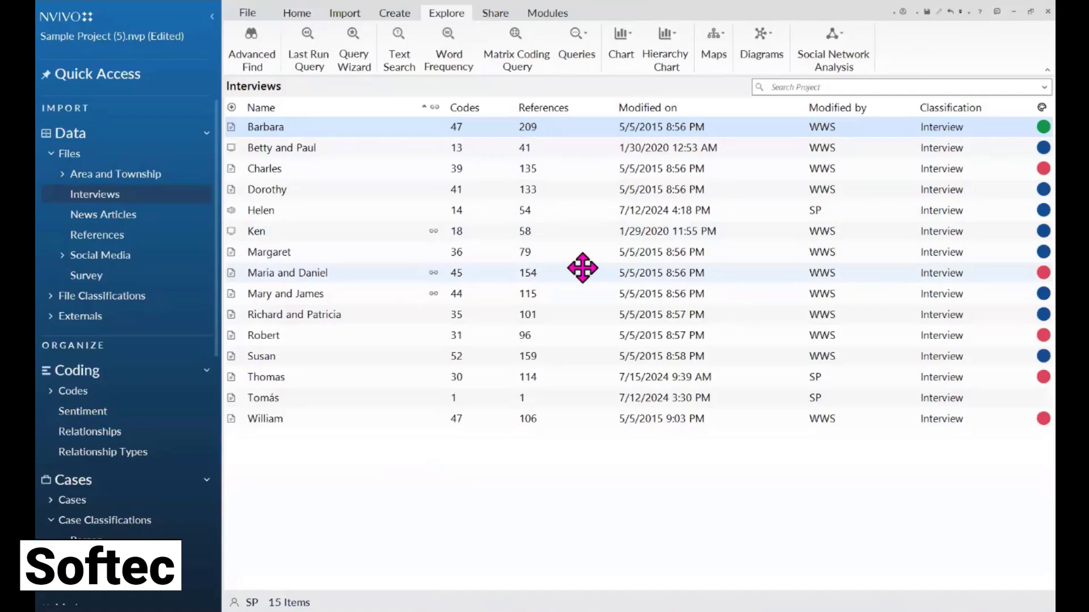
{"action": "left_click", "coordinate": [450, 41]}
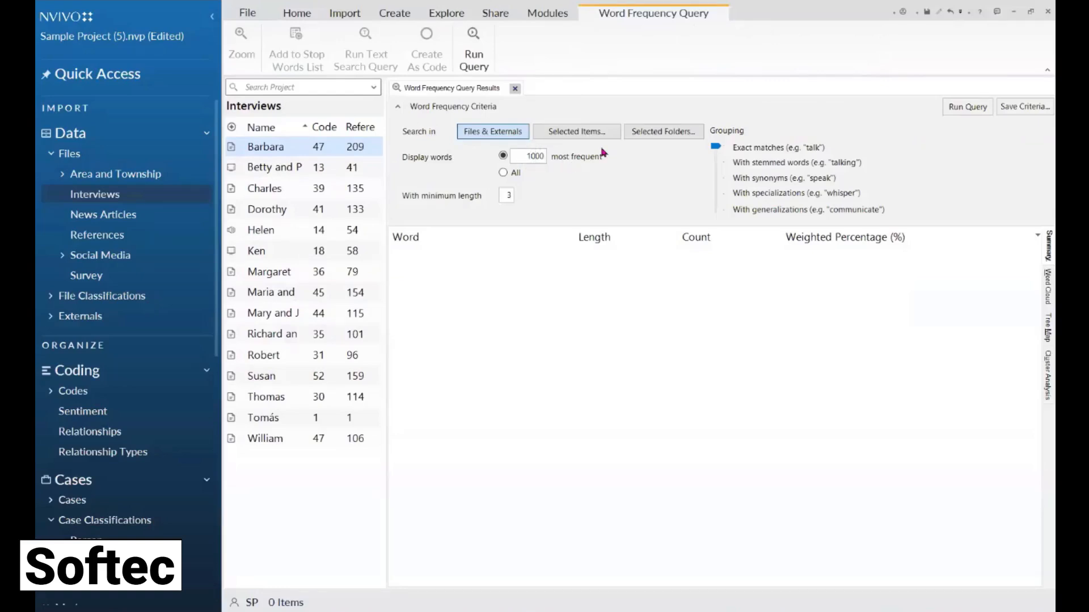
{"action": "left_click", "coordinate": [654, 137]}
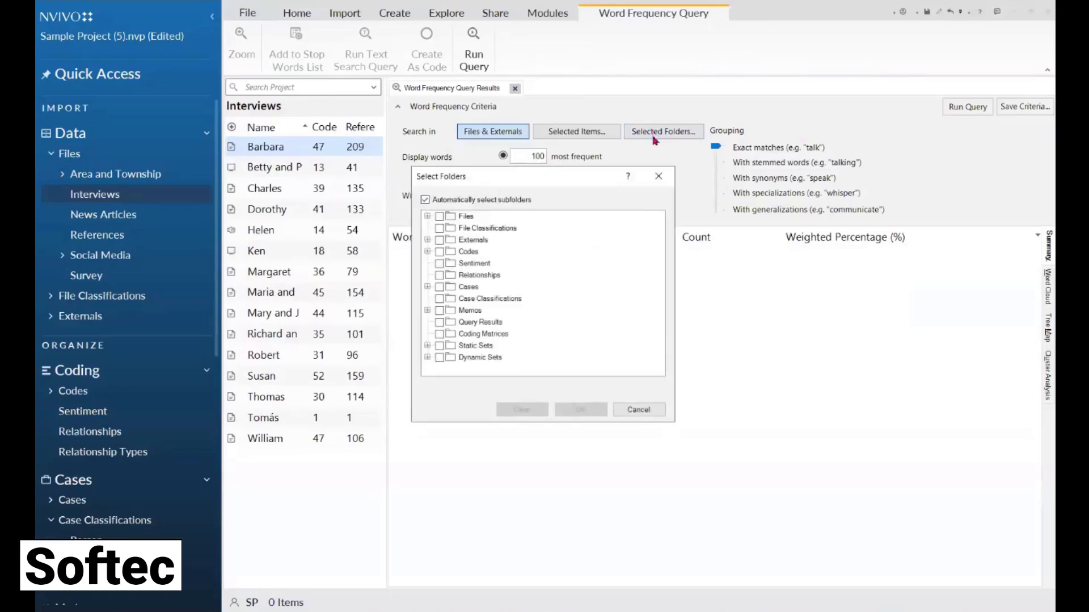
{"action": "left_click", "coordinate": [428, 216]}
{"action": "left_click", "coordinate": [452, 241]}
{"action": "left_click", "coordinate": [576, 409]}
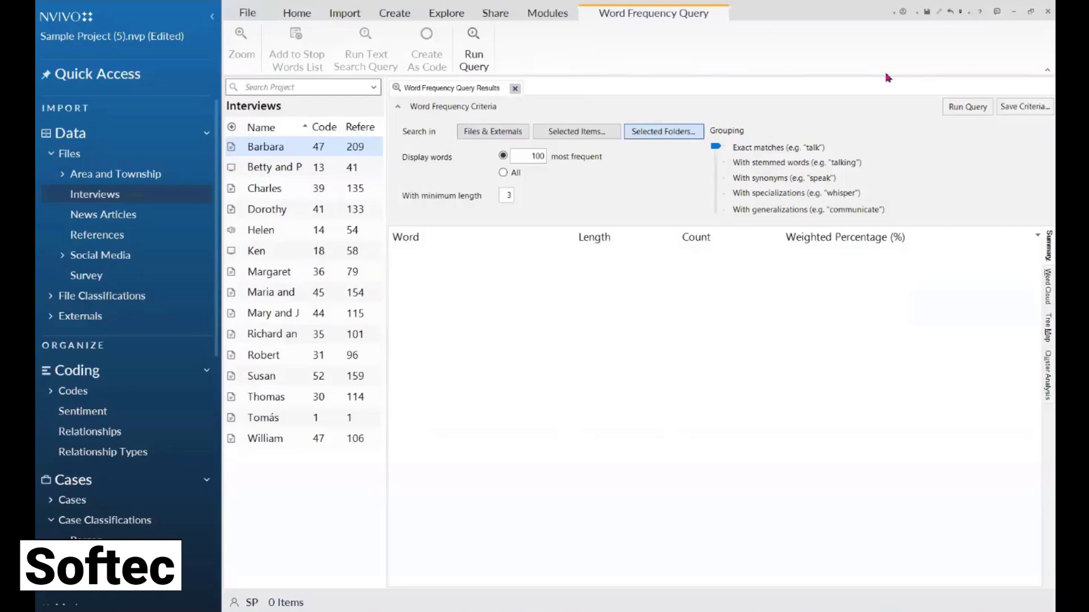
{"action": "left_click", "coordinate": [968, 108]}
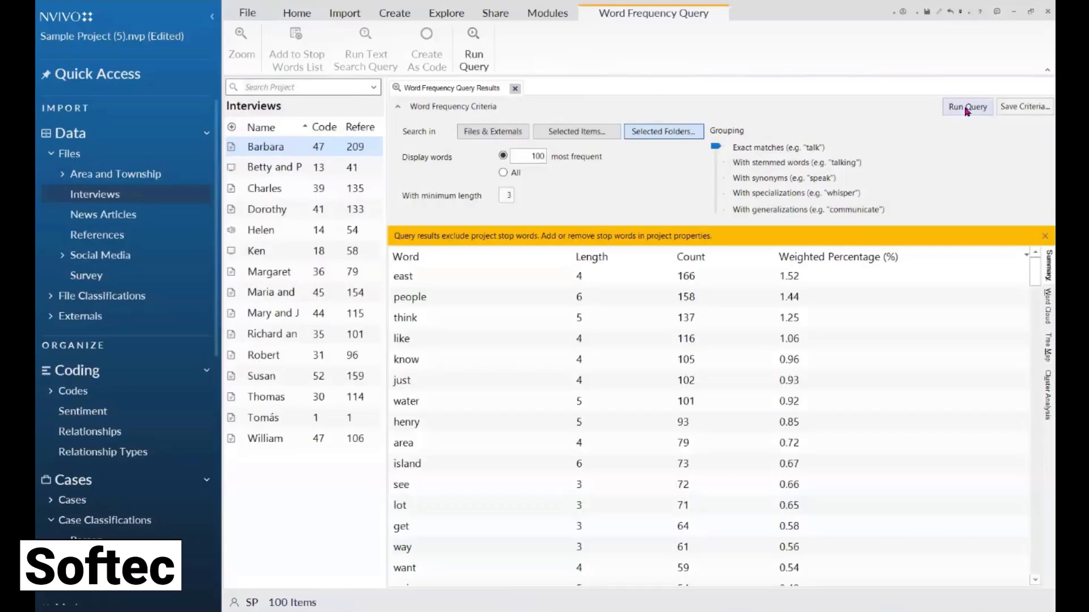
Check the actions available for the word "lot" in the frequency results, and display the results as a word cloud.
{"action": "left_click", "coordinate": [1044, 236]}
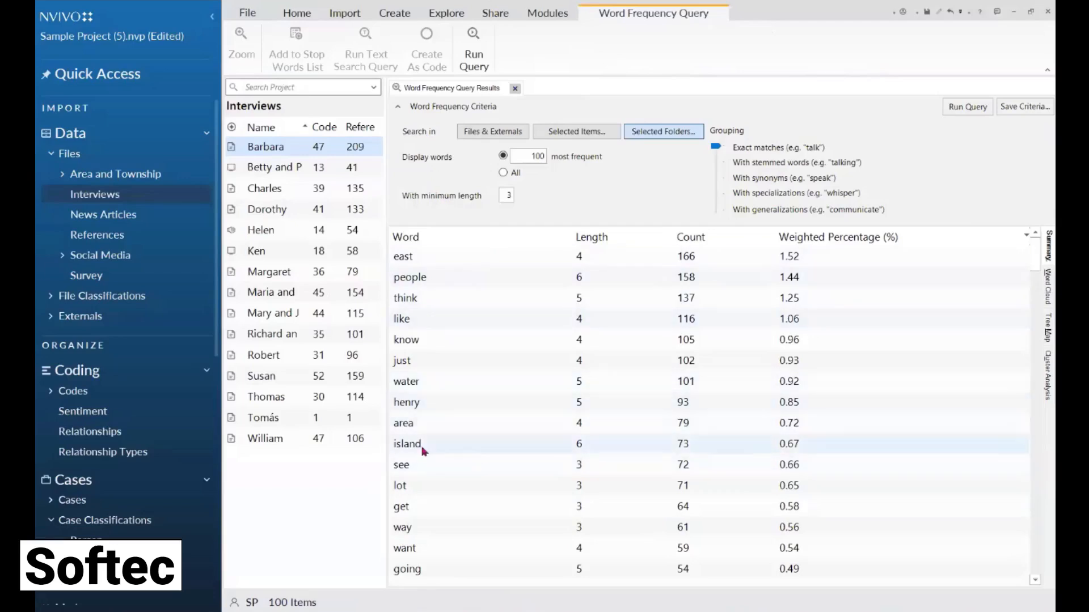
{"action": "right_click", "coordinate": [442, 487]}
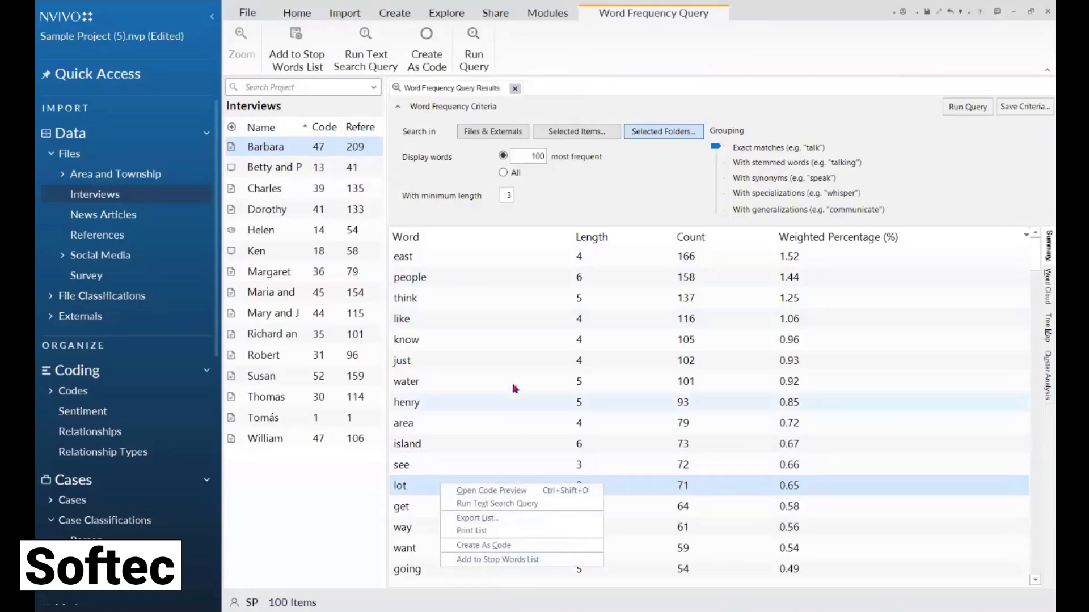
{"action": "left_click", "coordinate": [501, 339]}
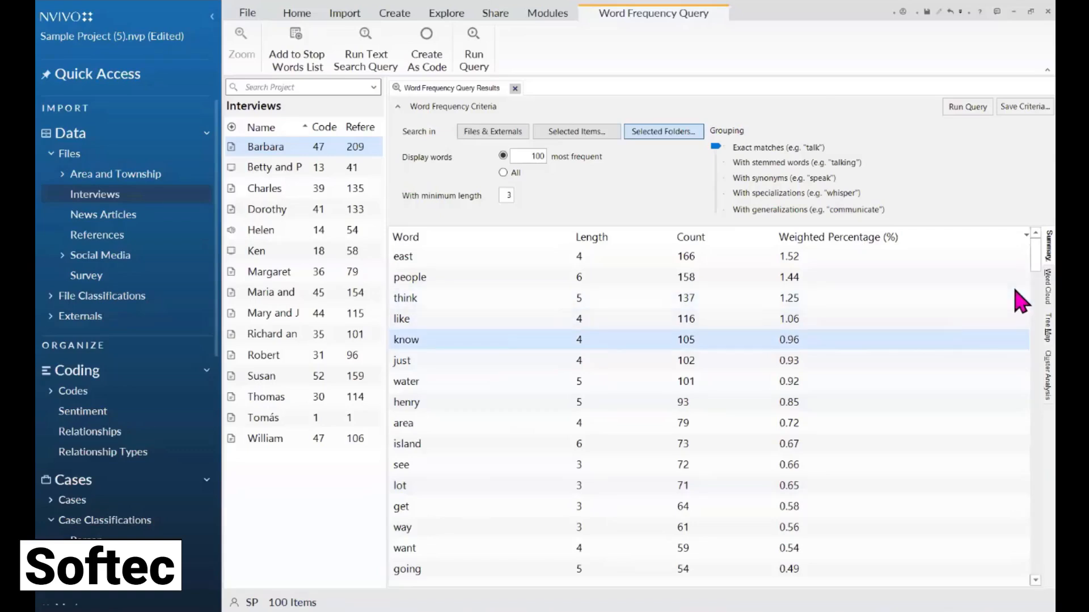
{"action": "left_click", "coordinate": [1048, 288]}
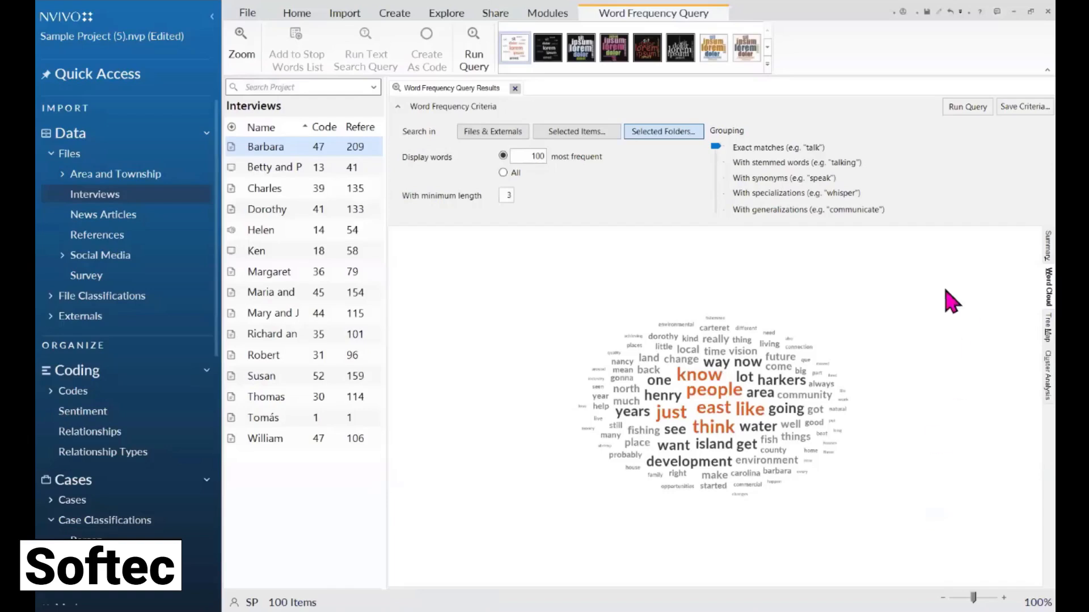
Run a text search query for "water" from the word cloud and display the results as a word tree.
{"action": "right_click", "coordinate": [752, 430]}
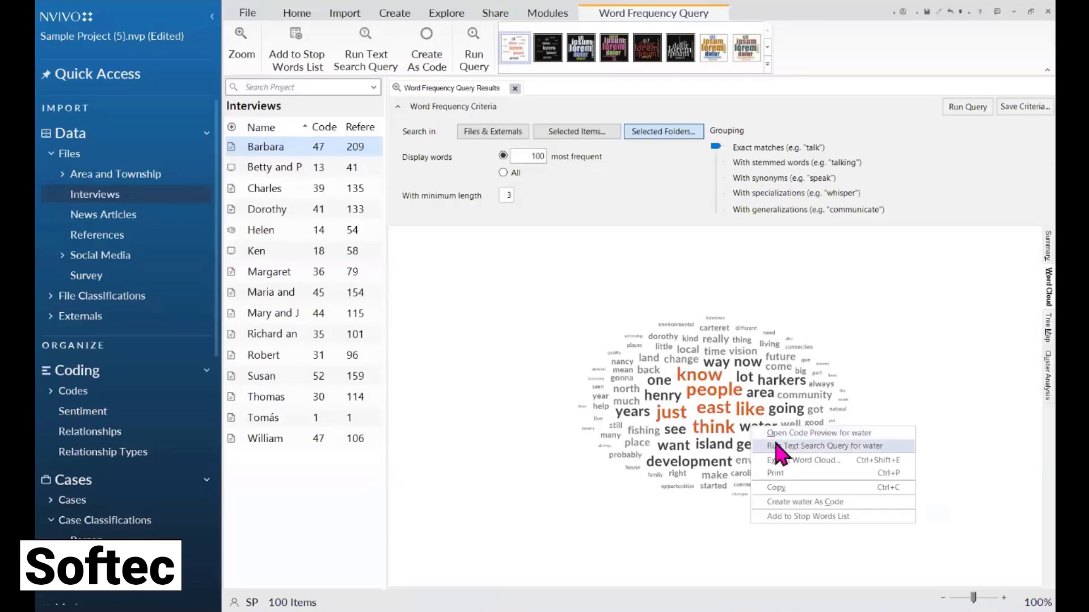
{"action": "left_click", "coordinate": [775, 446]}
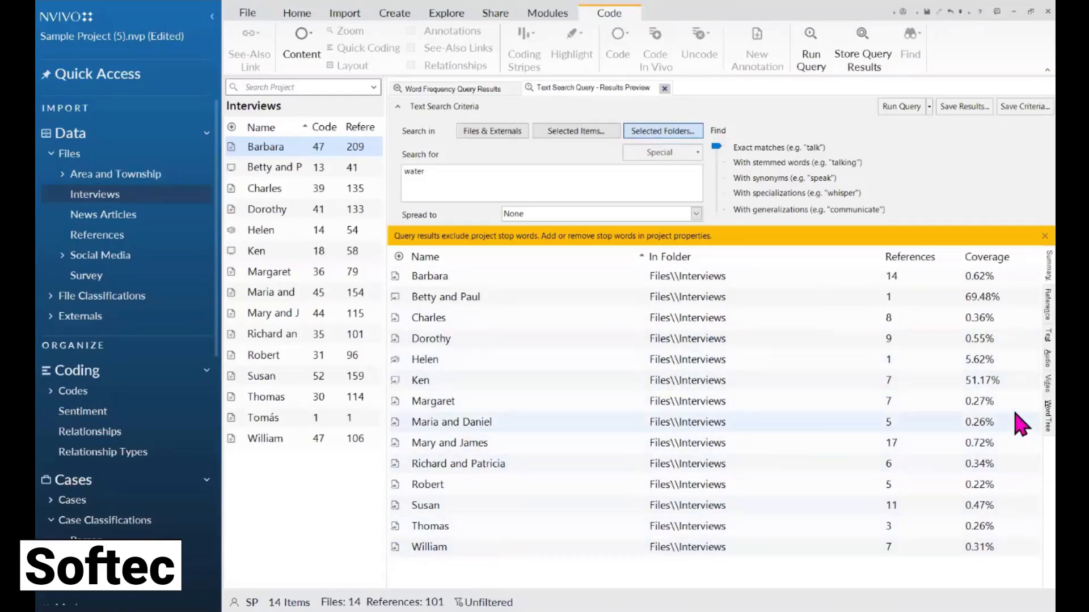
{"action": "left_click", "coordinate": [1048, 417]}
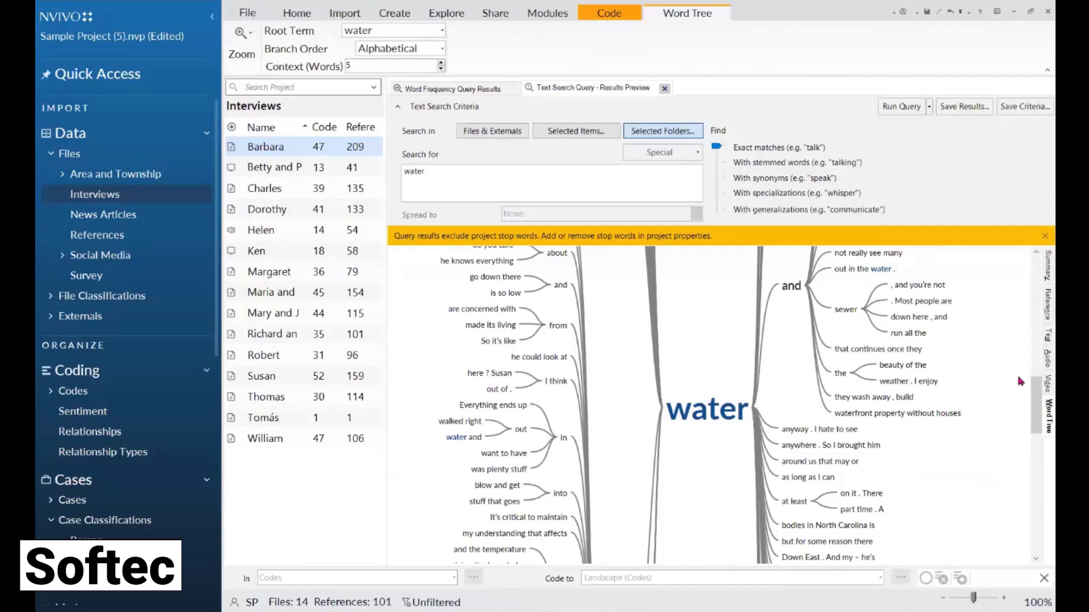
Highlight the "quality" branch of the word tree and run a text search query for "water quality" from it.
{"action": "left_click_drag", "start_coordinate": [1038, 392], "coordinate": [1031, 466]}
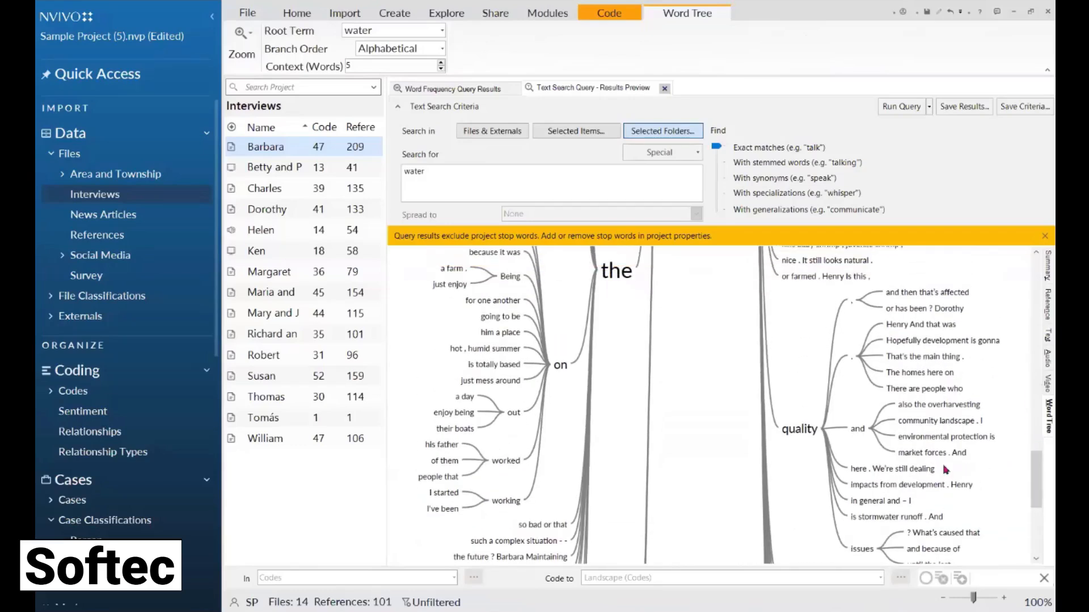
{"action": "left_click", "coordinate": [801, 437]}
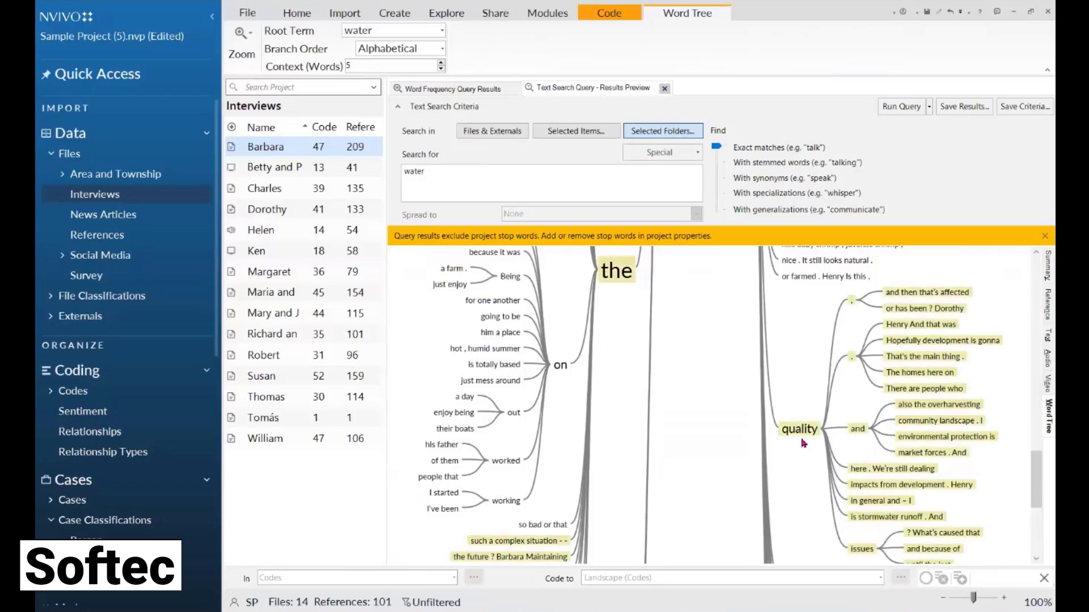
{"action": "mouse_move", "coordinate": [1038, 489]}
{"action": "left_mouse_down"}
{"action": "mouse_move", "coordinate": [1041, 434]}
{"action": "mouse_move", "coordinate": [1041, 492]}
{"action": "left_mouse_up"}
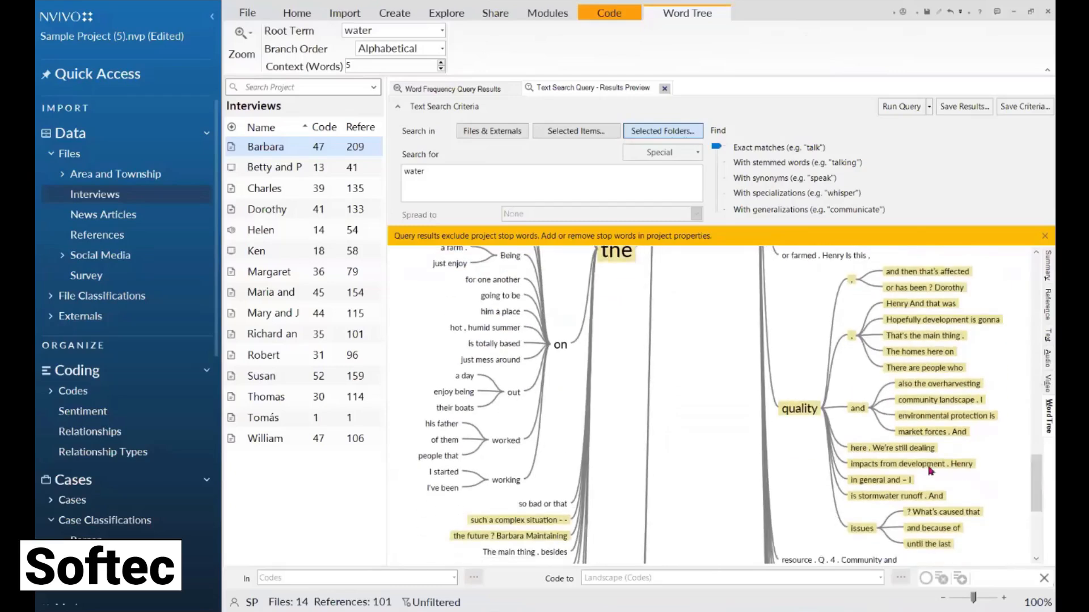
{"action": "right_click", "coordinate": [802, 410]}
{"action": "left_click", "coordinate": [840, 415]}
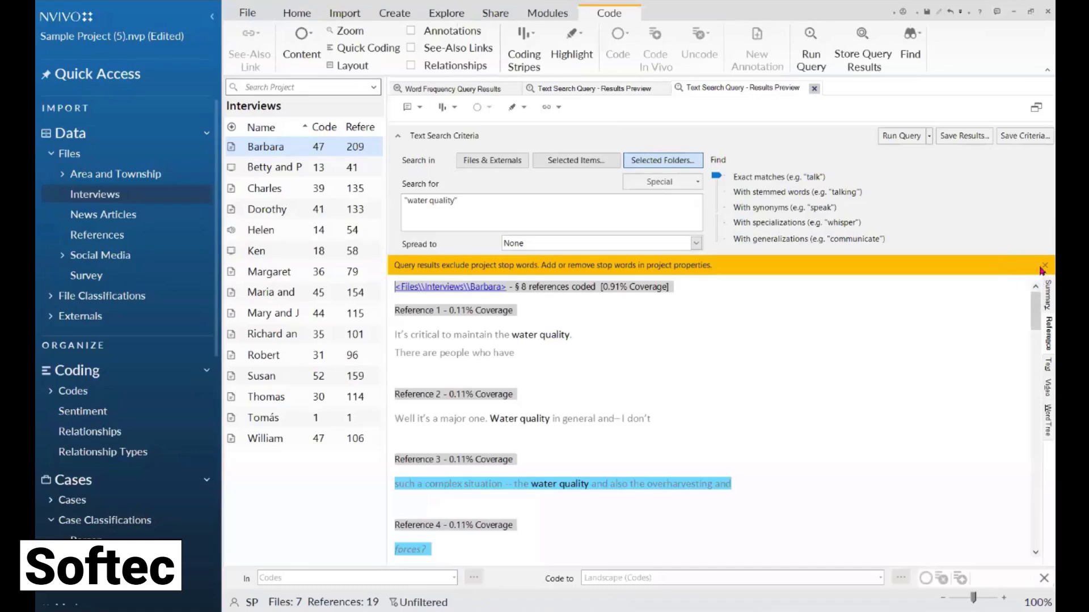
Spread the "water quality" search results to Broad Context and rerun the query.
{"action": "left_click", "coordinate": [1044, 266]}
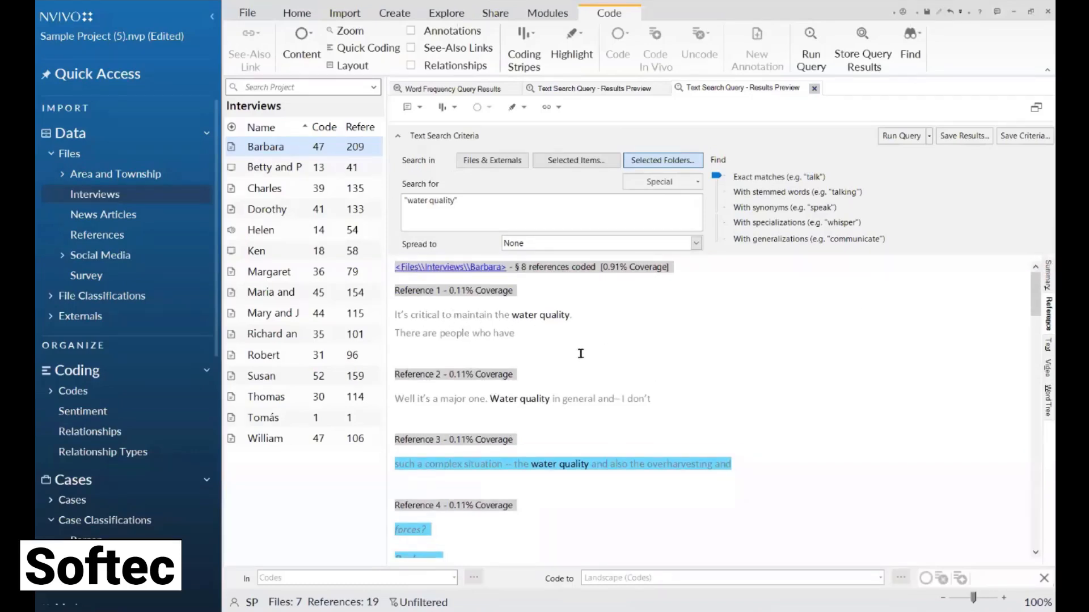
{"action": "left_click", "coordinate": [697, 244]}
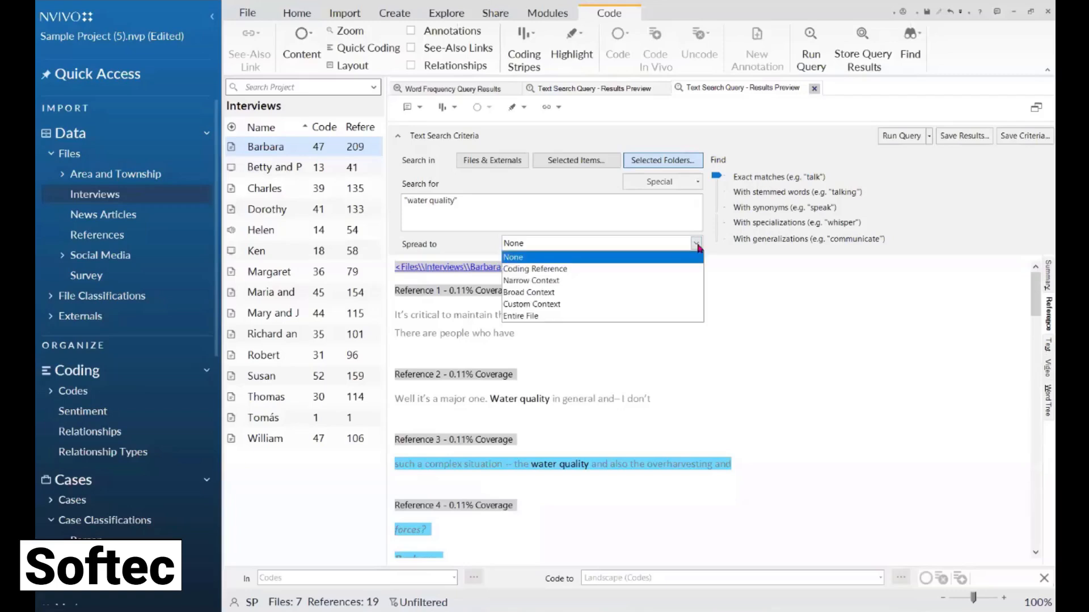
{"action": "left_click", "coordinate": [629, 294]}
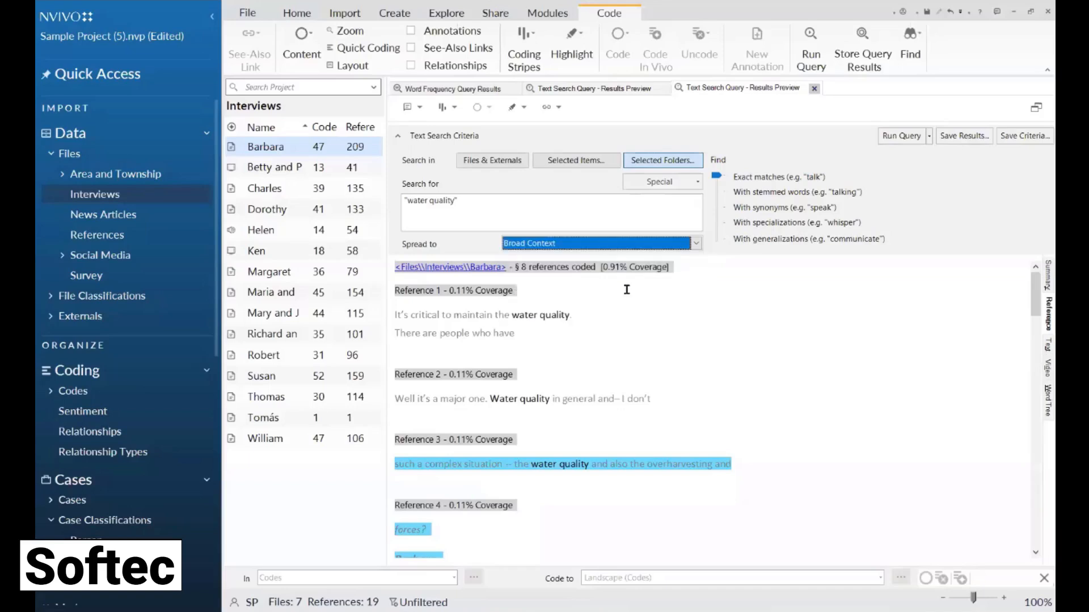
{"action": "left_click", "coordinate": [904, 136]}
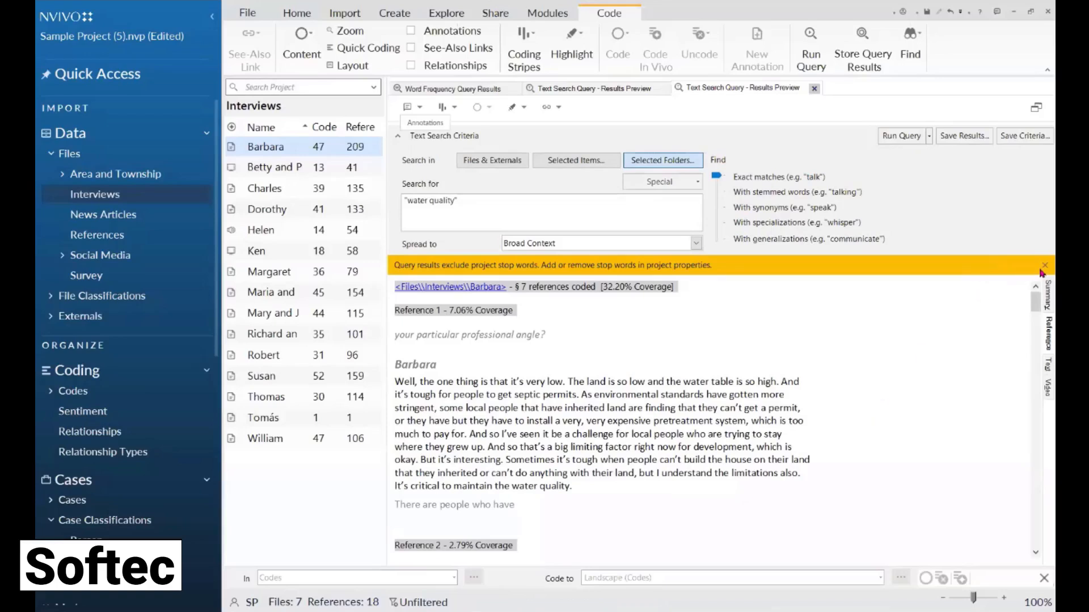
Store the "water quality" query results as a new code named Water Quality in the Codes location.
{"action": "left_click", "coordinate": [1044, 265]}
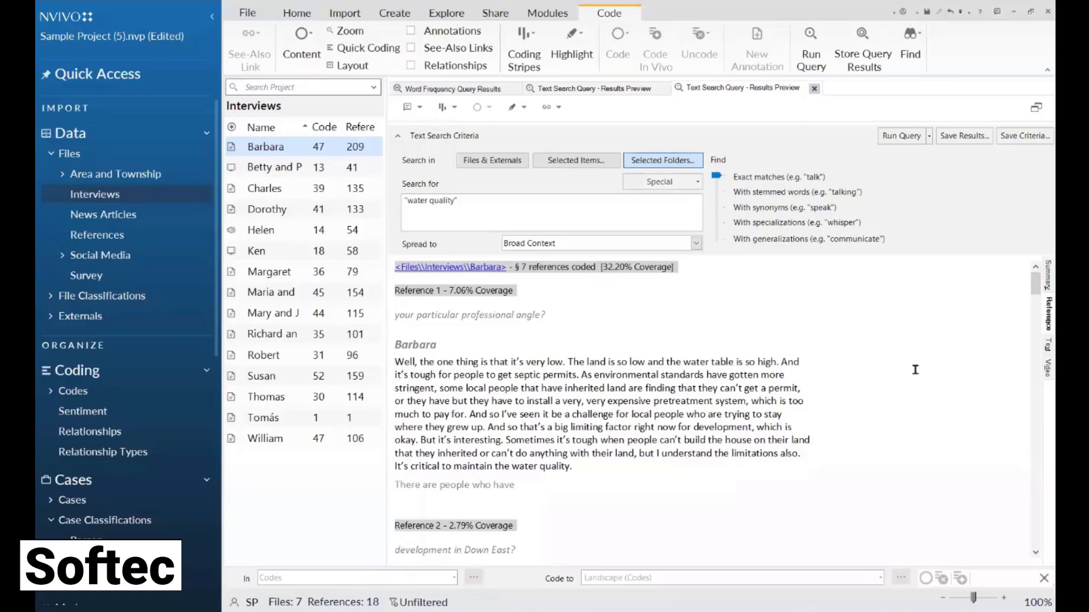
{"action": "left_click", "coordinate": [966, 139]}
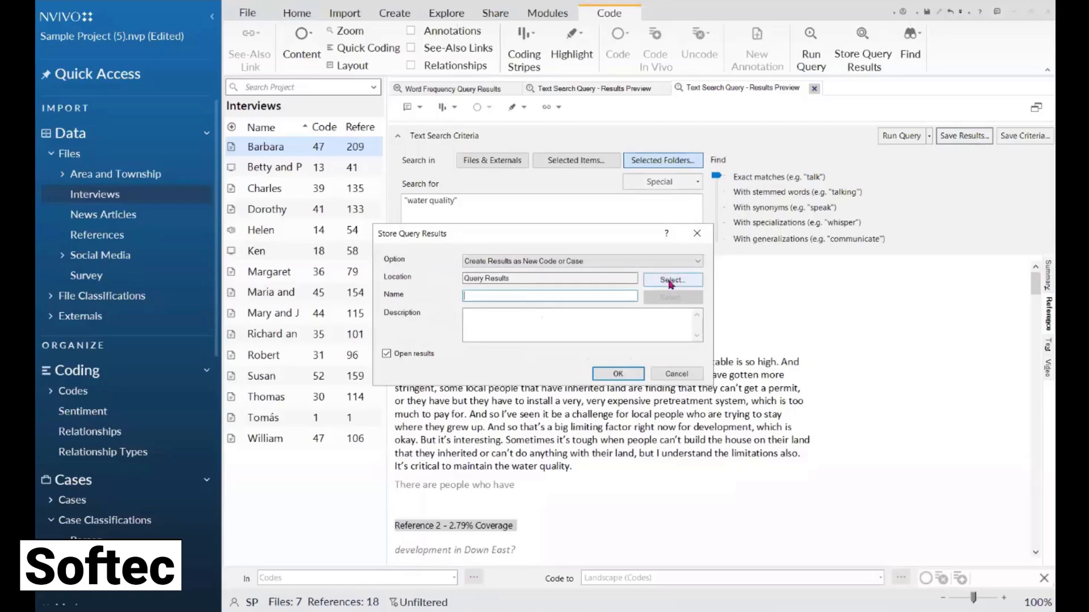
{"action": "left_click", "coordinate": [671, 280]}
{"action": "left_click", "coordinate": [458, 202]}
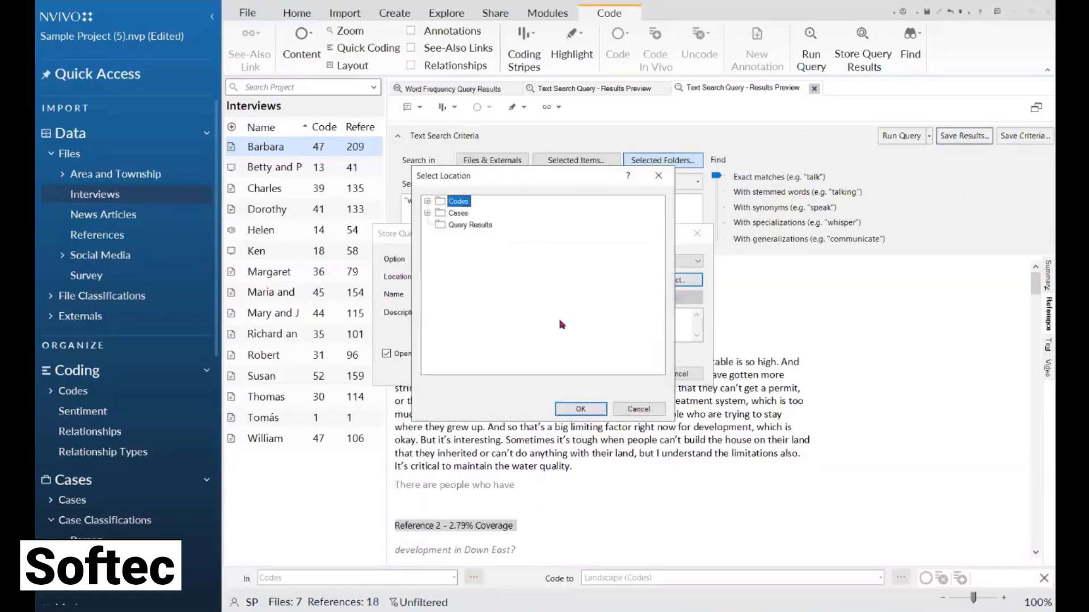
{"action": "left_click", "coordinate": [580, 409]}
{"action": "left_click", "coordinate": [497, 292]}
{"action": "left_click", "coordinate": [499, 293]}
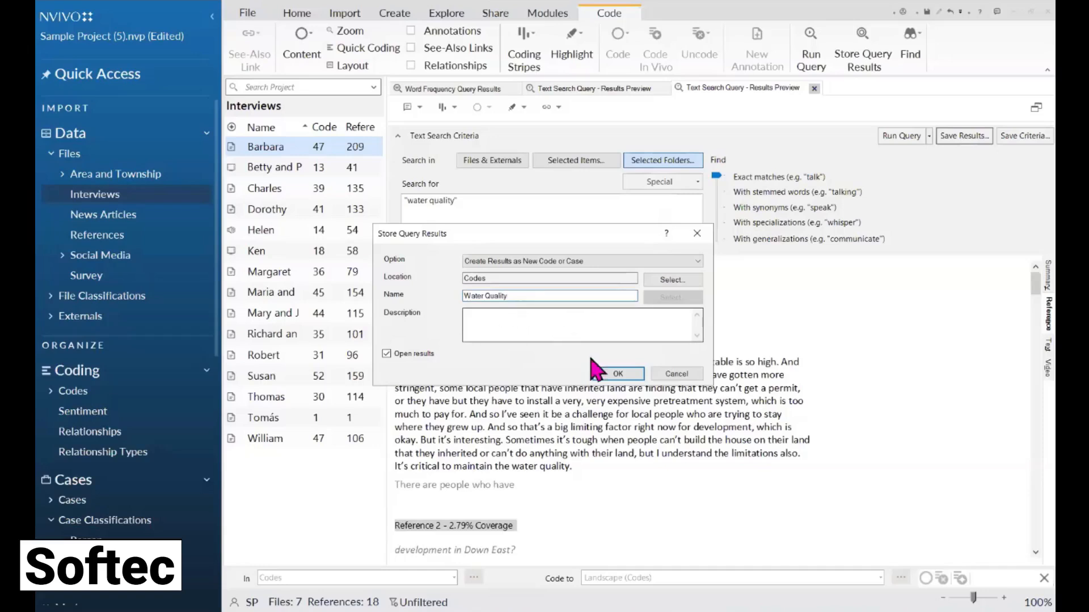
{"action": "left_click", "coordinate": [610, 375]}
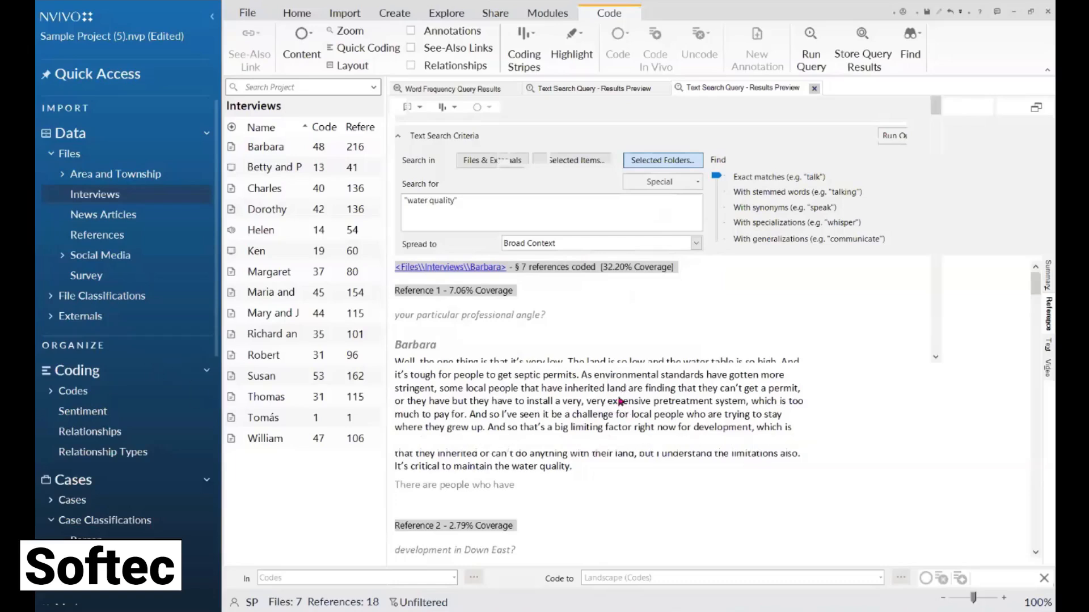
Display the project's codes with a wider list and close the Water Quality and word frequency results.
{"action": "left_click", "coordinate": [76, 397]}
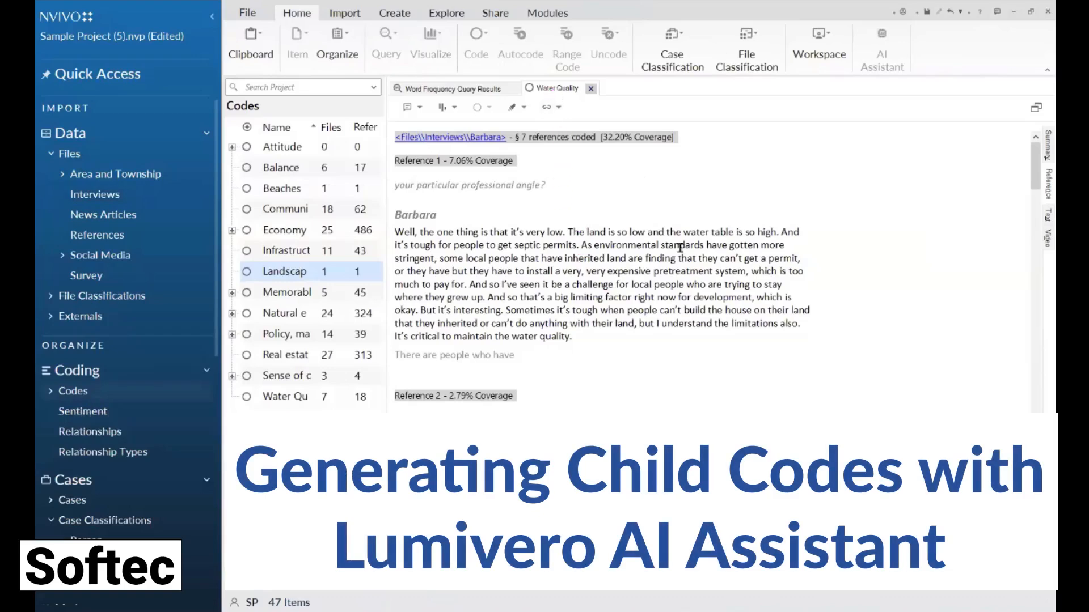
{"action": "left_click_drag", "start_coordinate": [390, 344], "coordinate": [454, 344]}
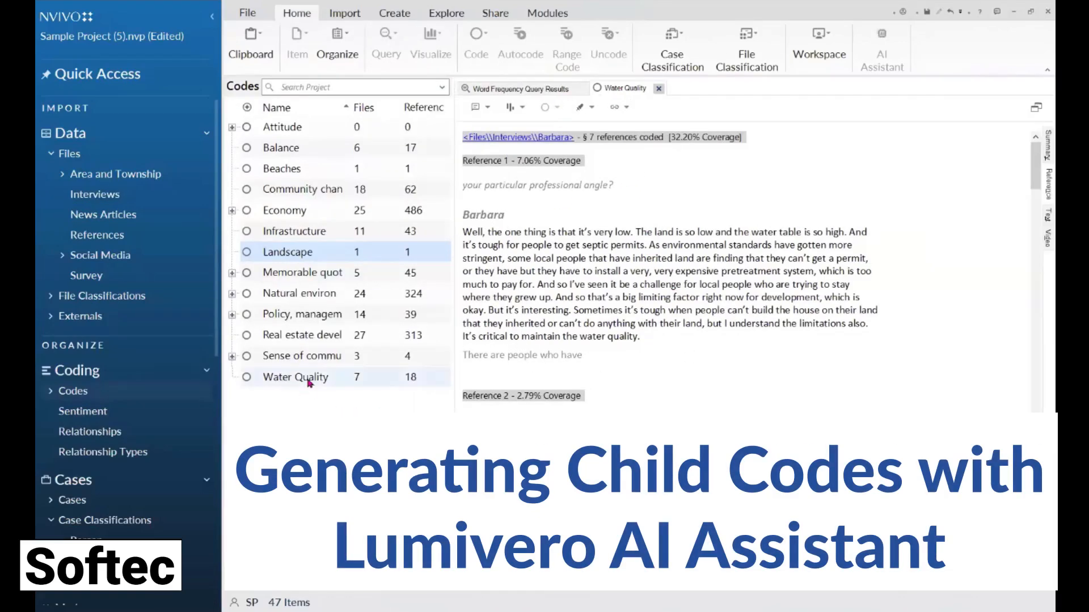
{"action": "left_click", "coordinate": [658, 88]}
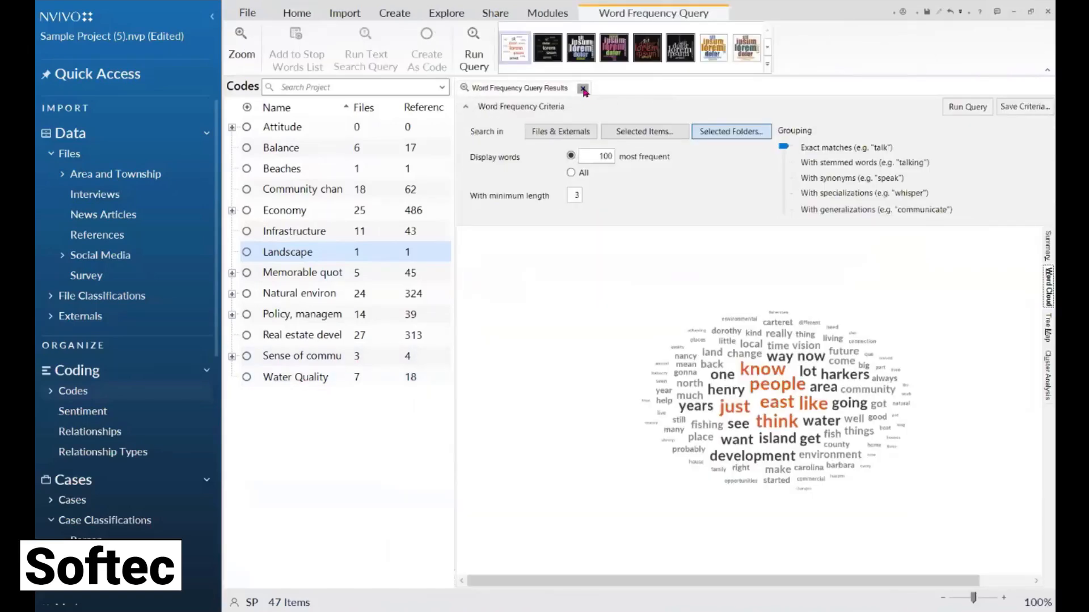
{"action": "left_click", "coordinate": [583, 88]}
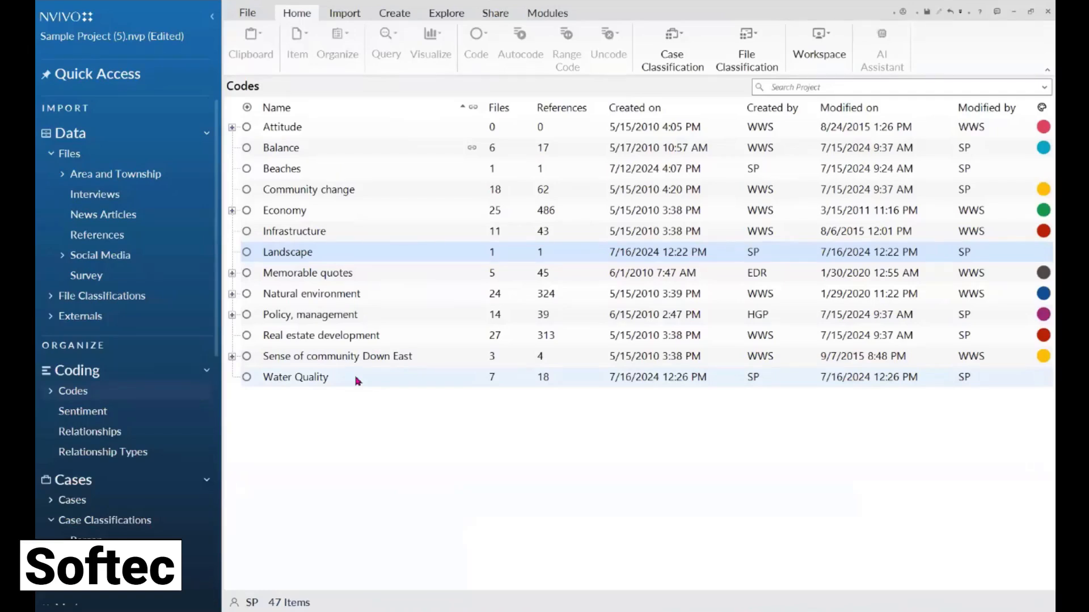
Generate AI-suggested child codes for the Water Quality code, keep all suggestions selected, and enable Include for every one.
{"action": "right_click", "coordinate": [354, 381]}
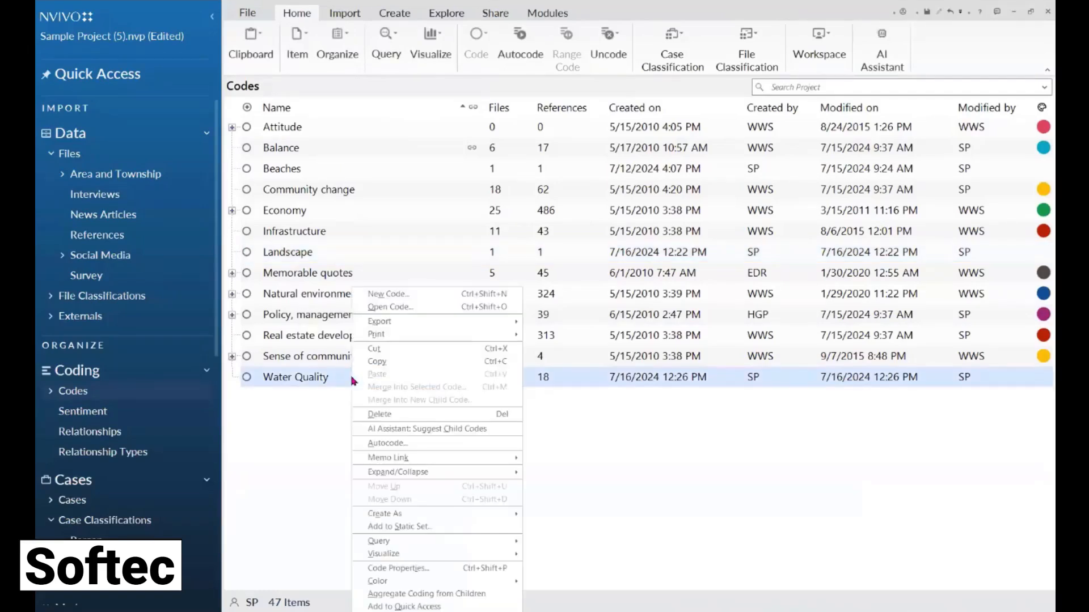
{"action": "left_click", "coordinate": [502, 434]}
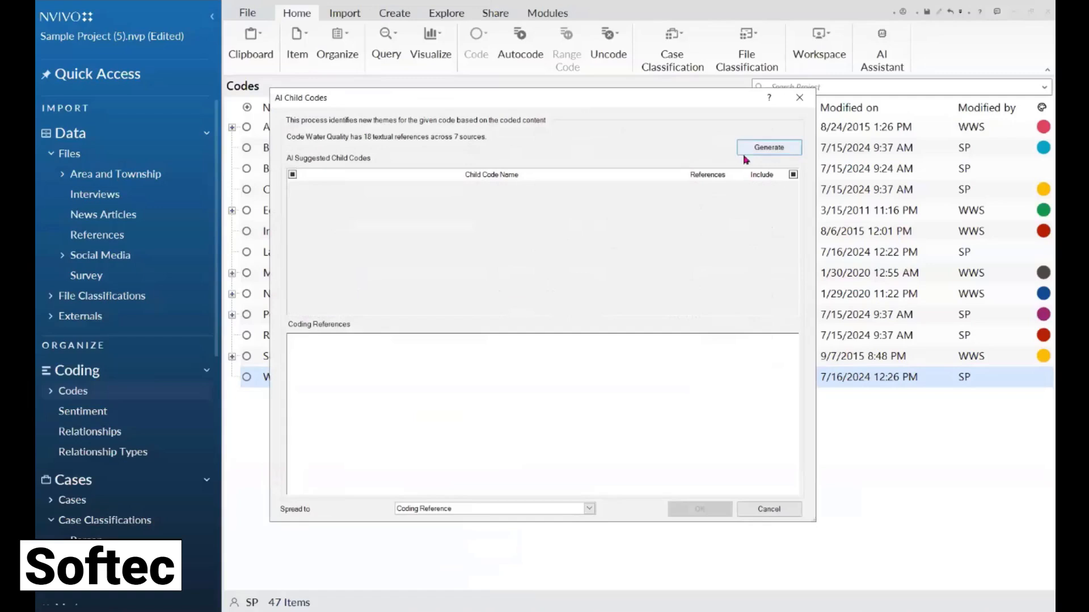
{"action": "left_click", "coordinate": [761, 150]}
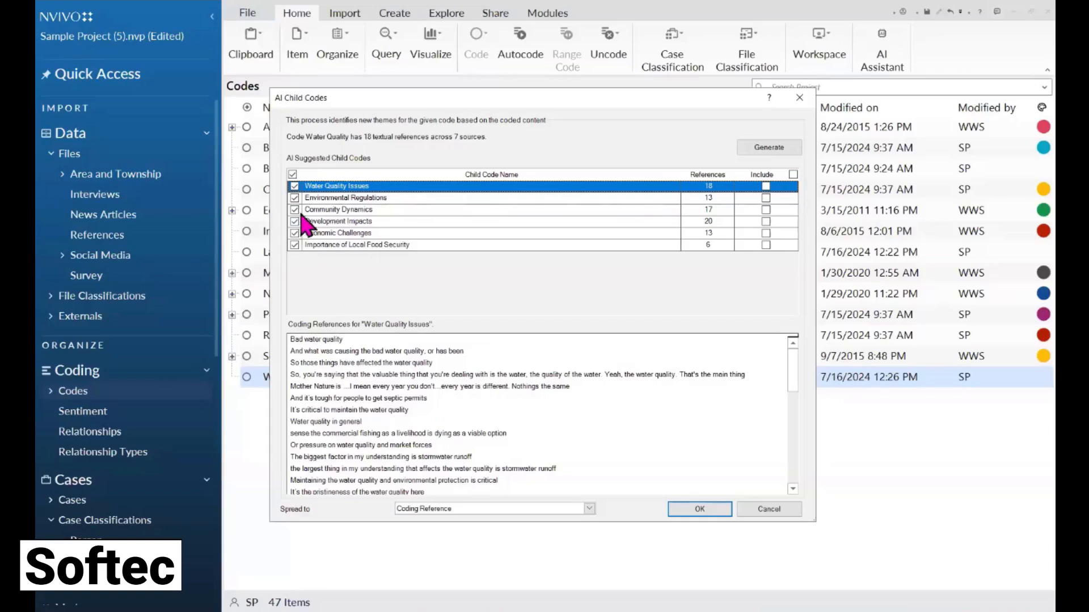
{"action": "left_click", "coordinate": [294, 198]}
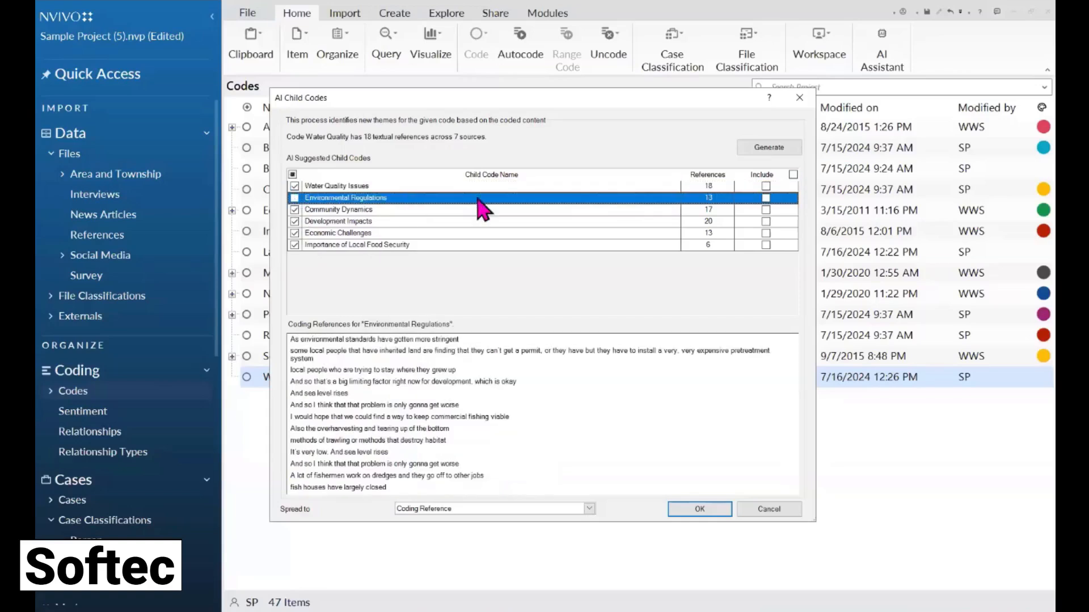
{"action": "left_click", "coordinate": [295, 198]}
{"action": "left_click", "coordinate": [793, 176]}
Review the coding references of each suggested child code, from Water Quality Issues to Importance of Local Food Security.
{"action": "left_click", "coordinate": [369, 185]}
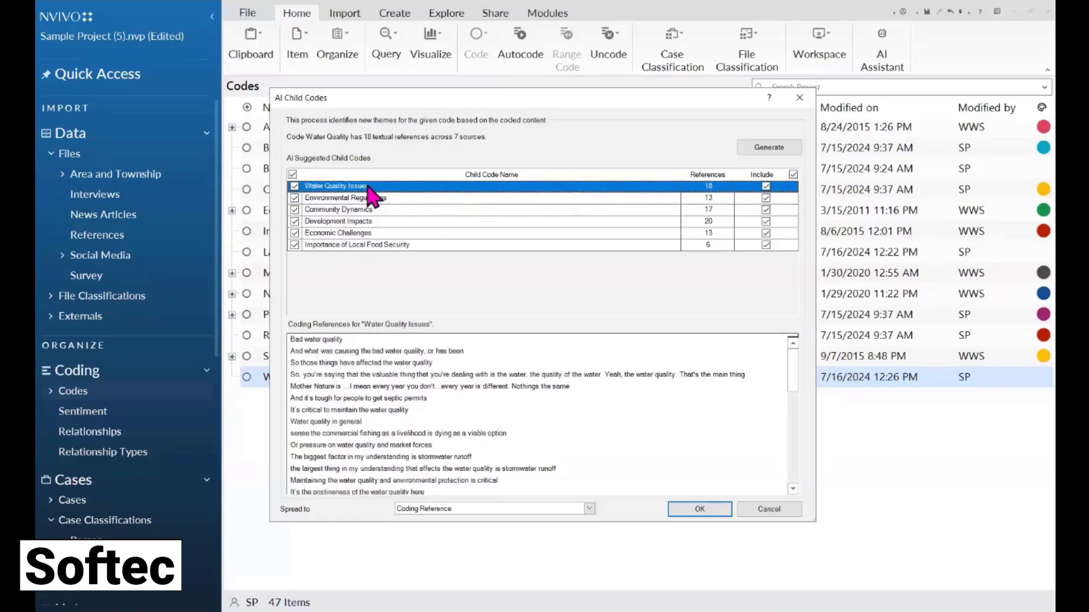
{"action": "left_click", "coordinate": [409, 198]}
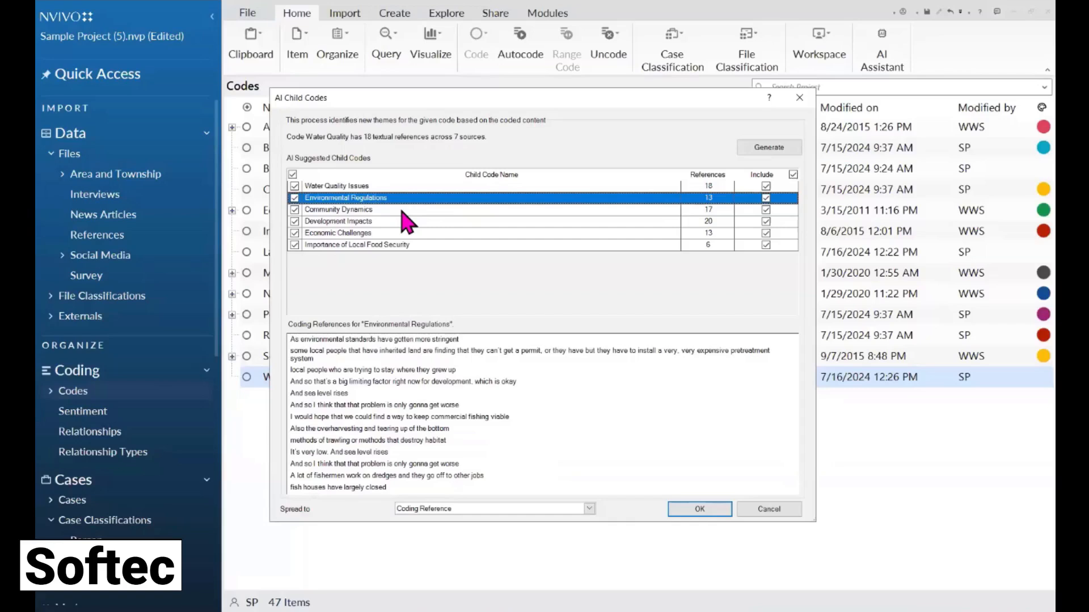
{"action": "left_click", "coordinate": [406, 210]}
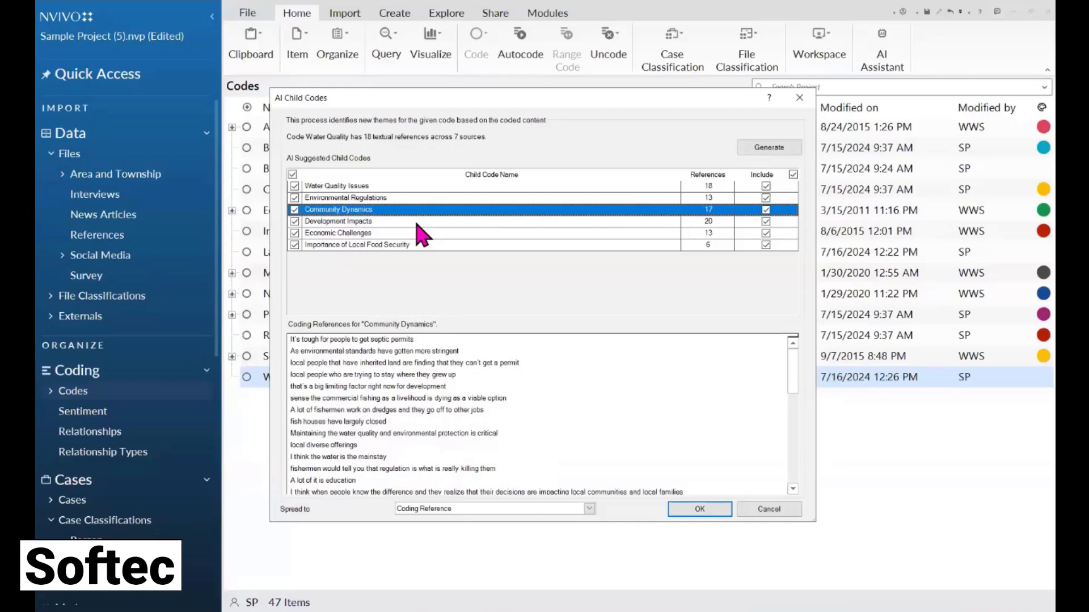
{"action": "left_click", "coordinate": [422, 223]}
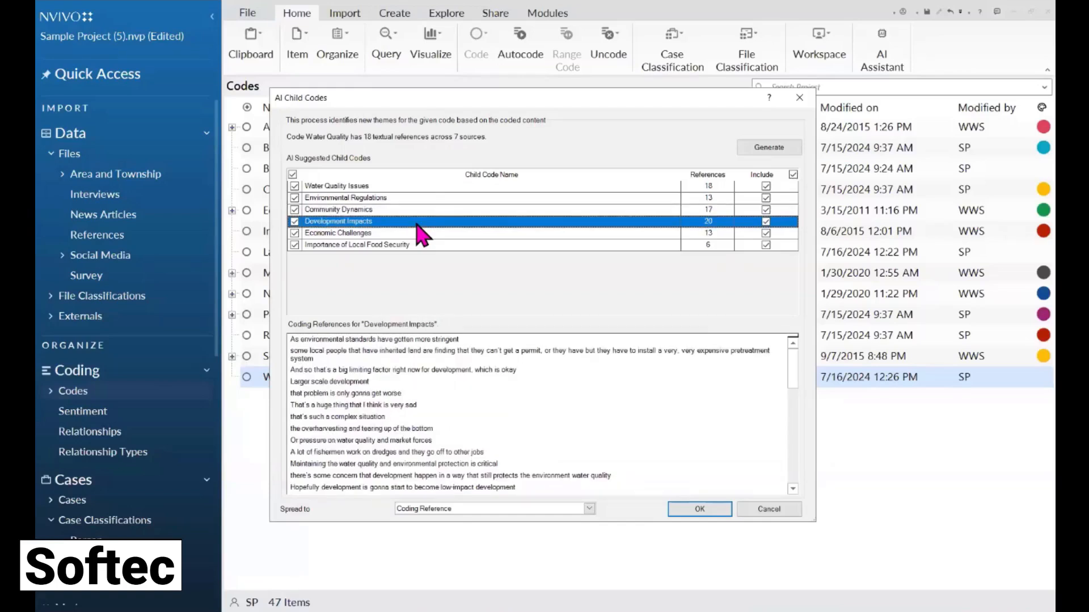
{"action": "left_click", "coordinate": [419, 233]}
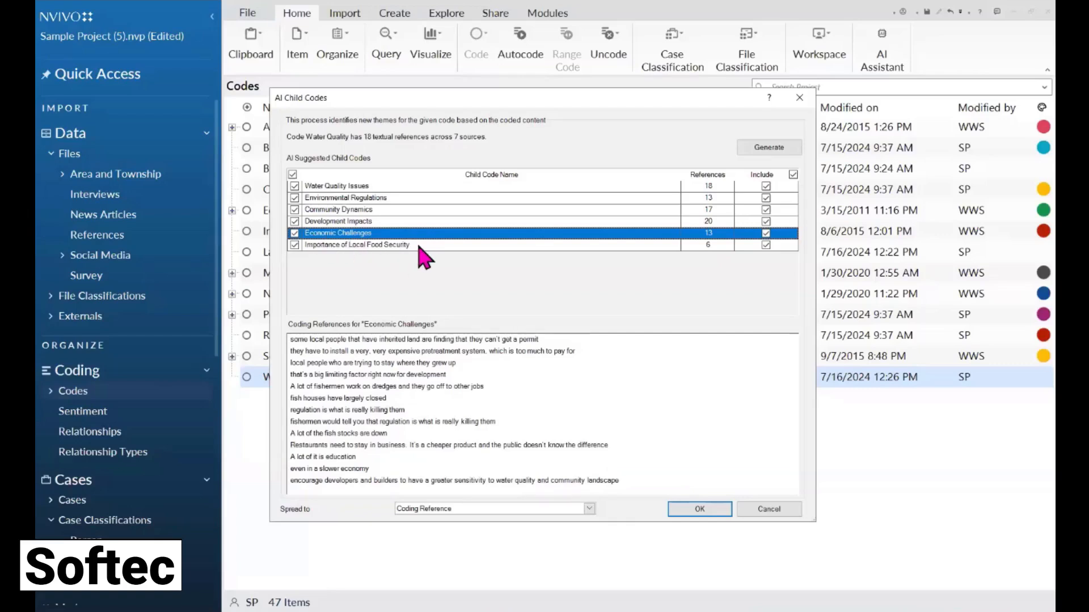
{"action": "left_click", "coordinate": [438, 246]}
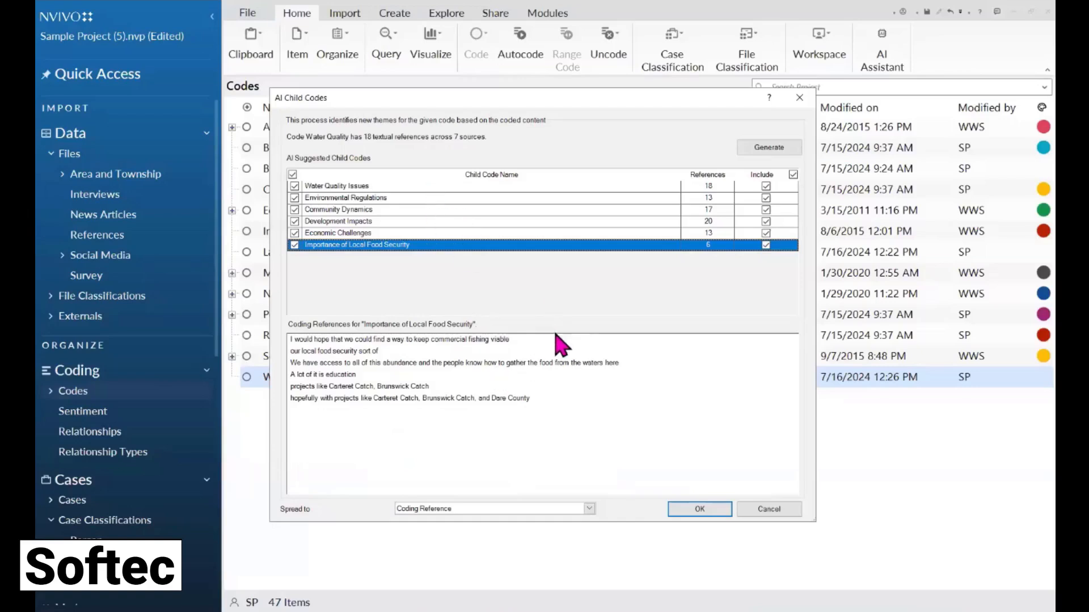
Create the suggested child codes with coding spread to Broad Context, and check them under the Water Quality code.
{"action": "left_click", "coordinate": [590, 509]}
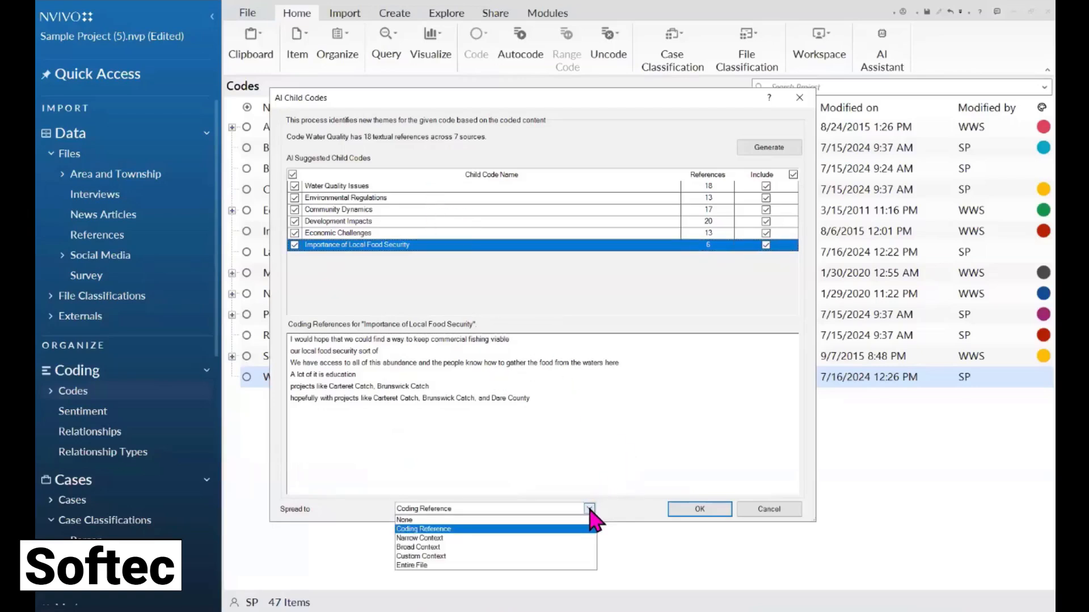
{"action": "left_click", "coordinate": [546, 548]}
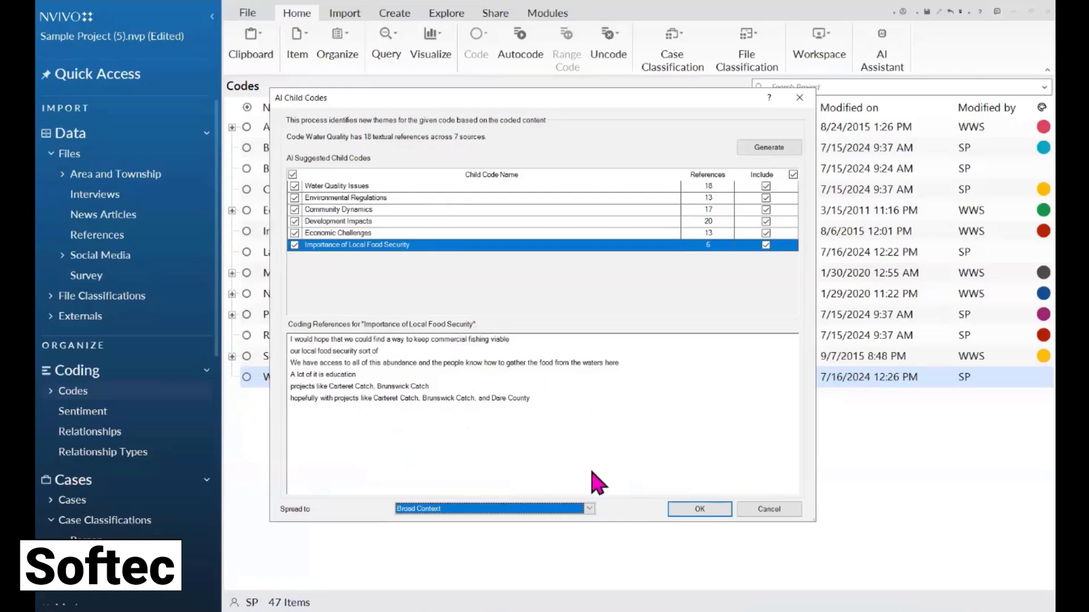
{"action": "left_click", "coordinate": [704, 508]}
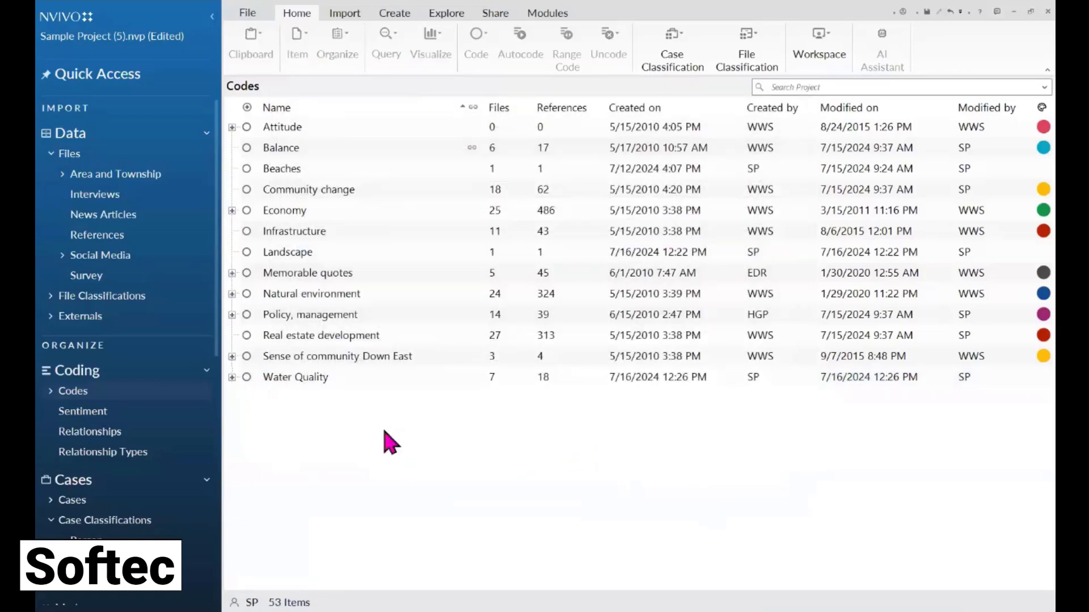
{"action": "left_click", "coordinate": [232, 377]}
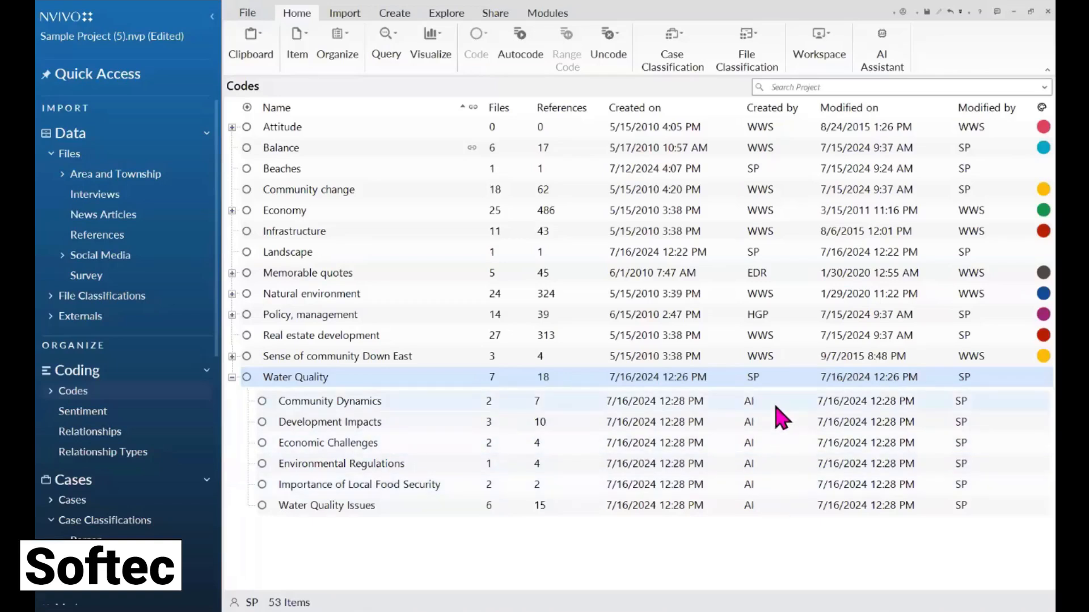
{"action": "left_click", "coordinate": [232, 378]}
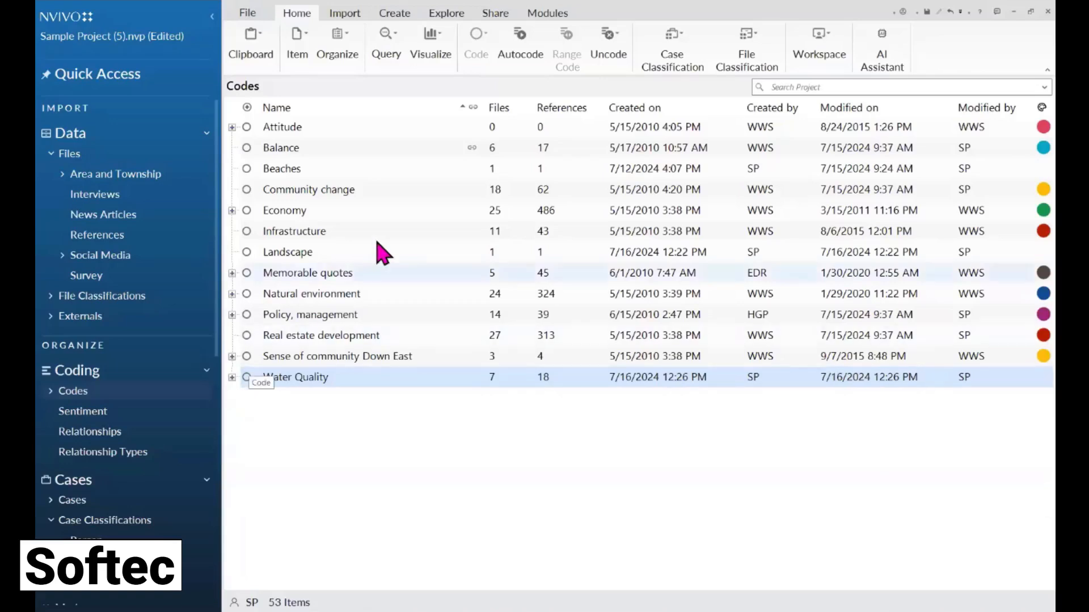
Open the third interview in the Interviews folder and hide its annotations.
{"action": "left_click", "coordinate": [85, 198]}
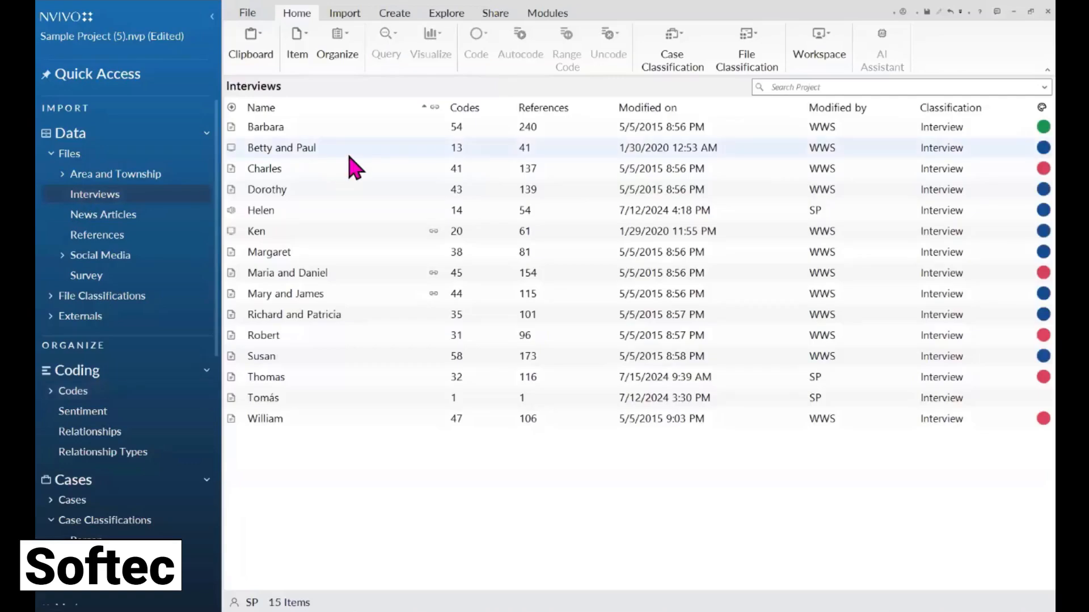
{"action": "left_click", "coordinate": [333, 172]}
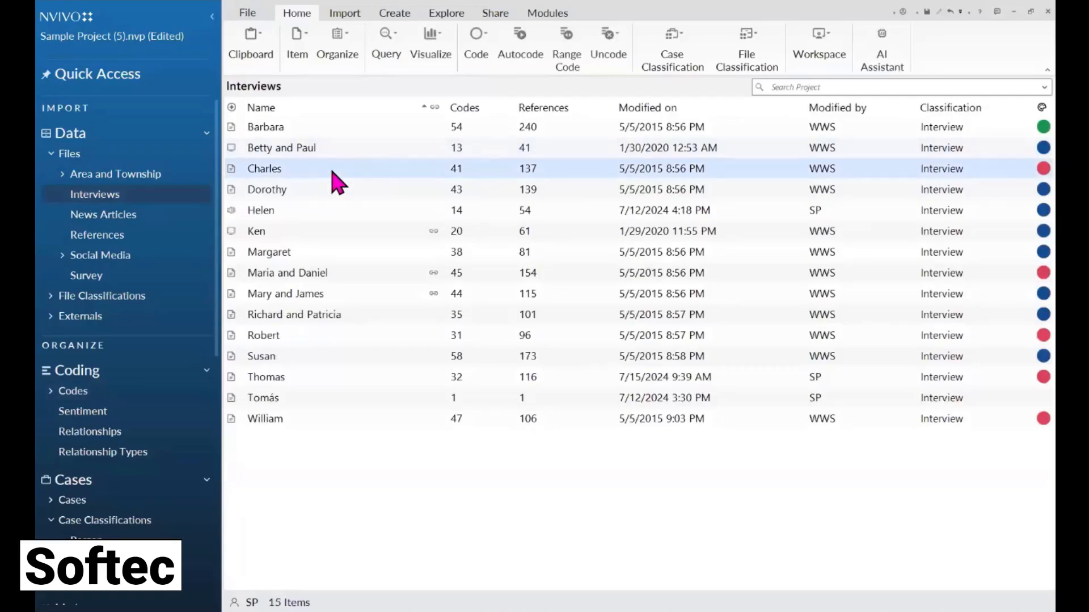
{"action": "double_click", "coordinate": [333, 172]}
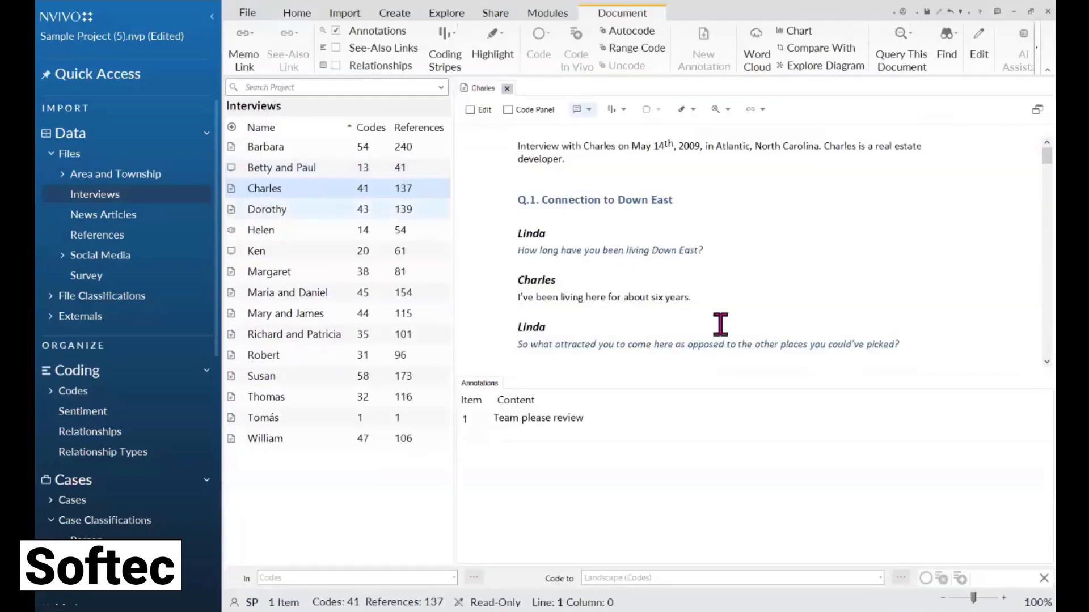
{"action": "left_click", "coordinate": [589, 109]}
{"action": "left_click", "coordinate": [610, 125]}
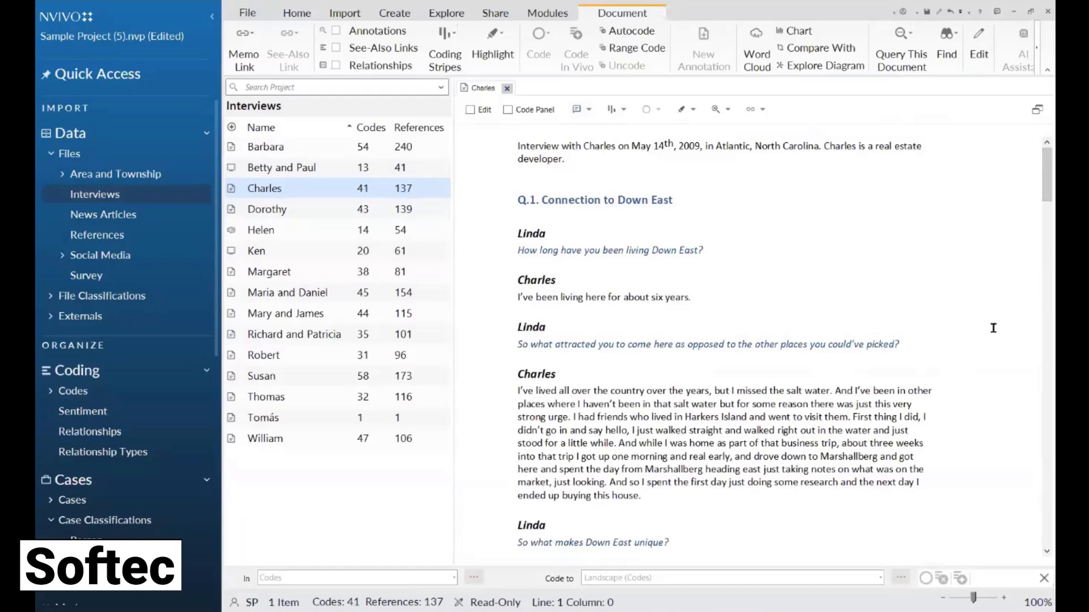
Generate a short English AI summary of the word "dingbatter" in the interview and save it as an annotation.
{"action": "left_click_drag", "start_coordinate": [1043, 176], "coordinate": [1042, 235]}
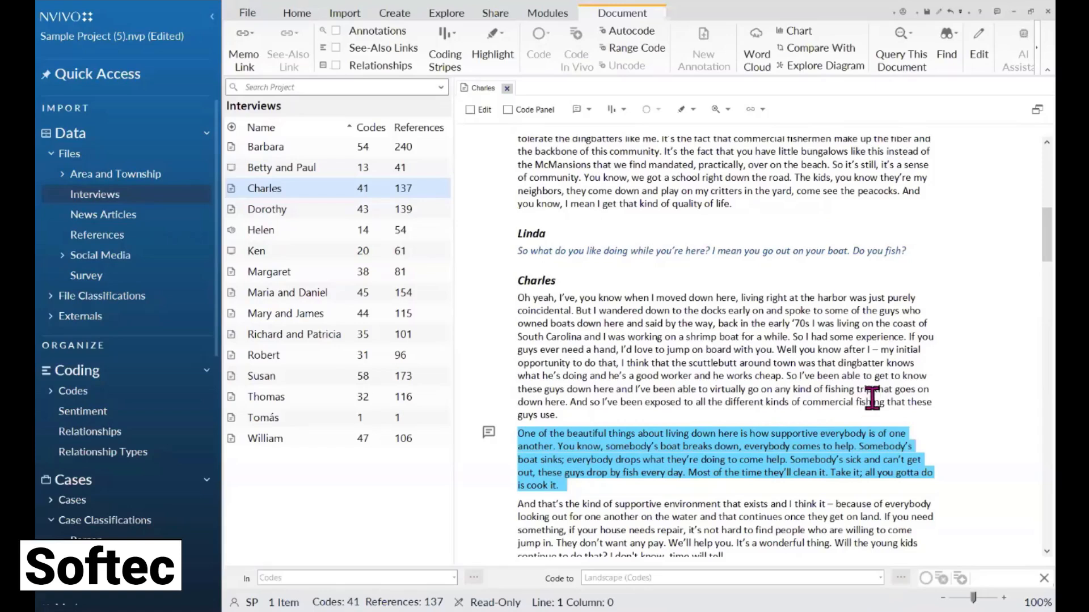
{"action": "left_click", "coordinate": [838, 365]}
{"action": "left_click_drag", "start_coordinate": [838, 364], "coordinate": [903, 367]}
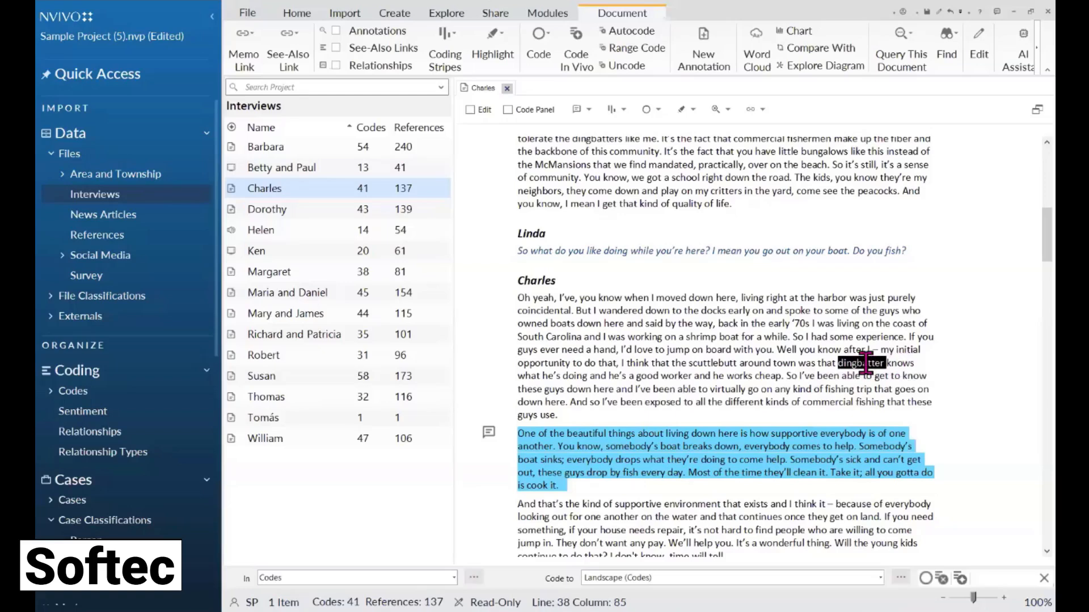
{"action": "right_click", "coordinate": [866, 366]}
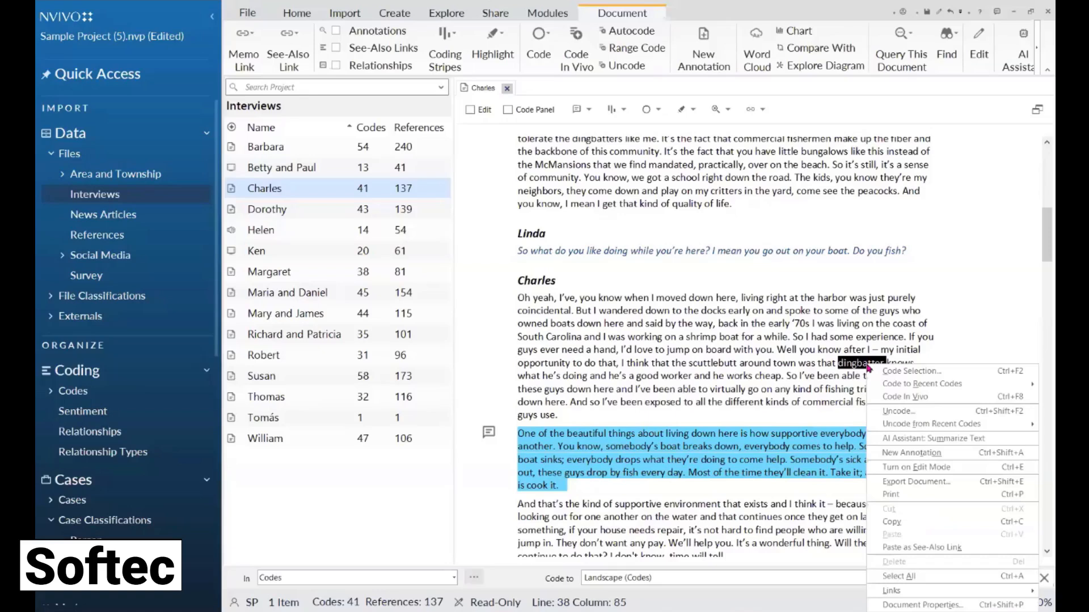
{"action": "left_click", "coordinate": [897, 439]}
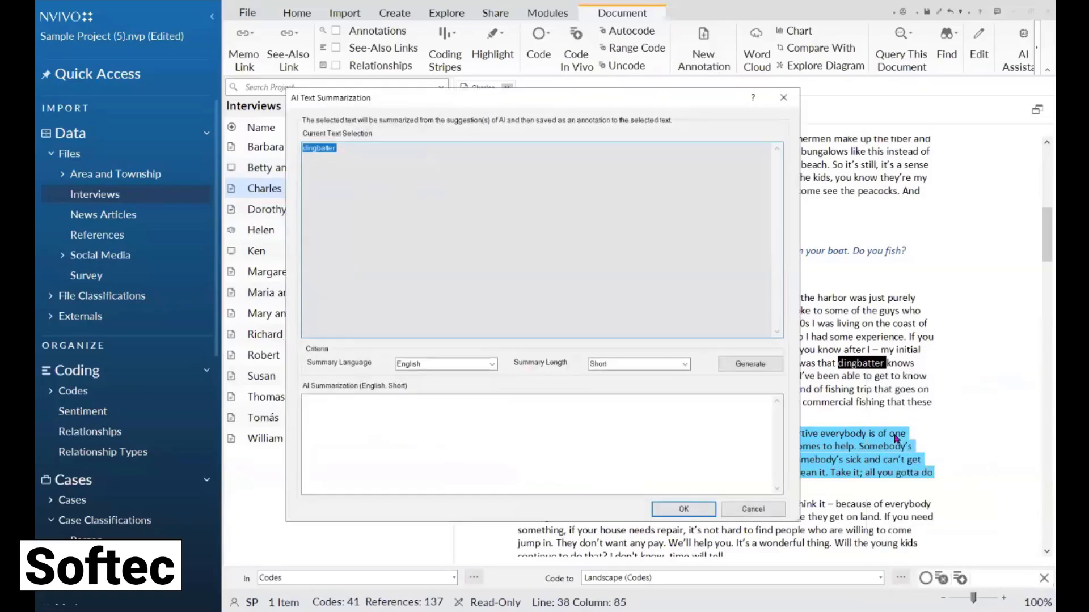
{"action": "left_click", "coordinate": [740, 363]}
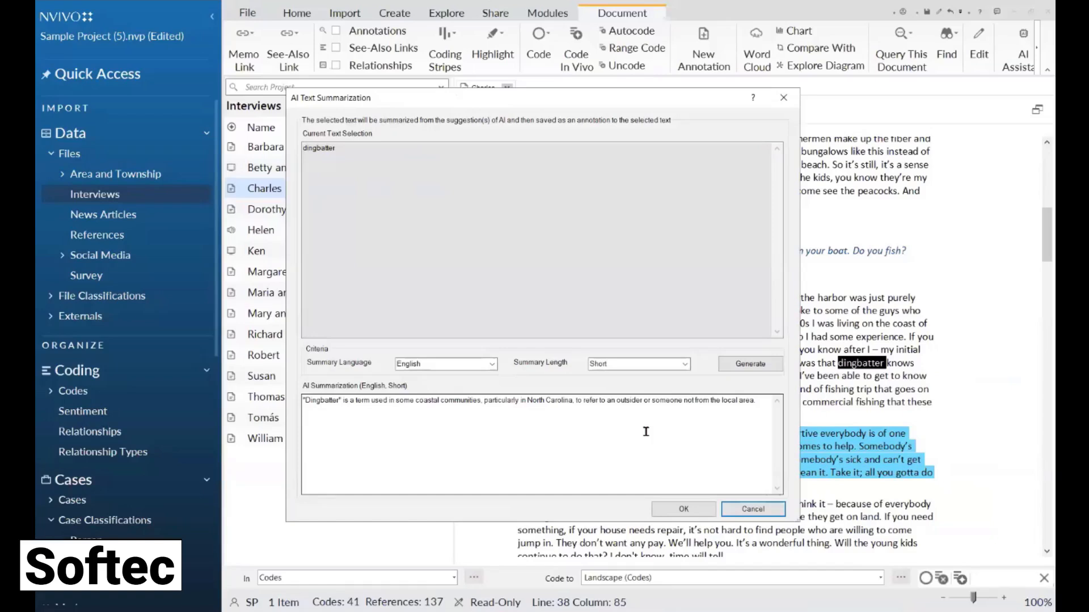
{"action": "left_click", "coordinate": [701, 510]}
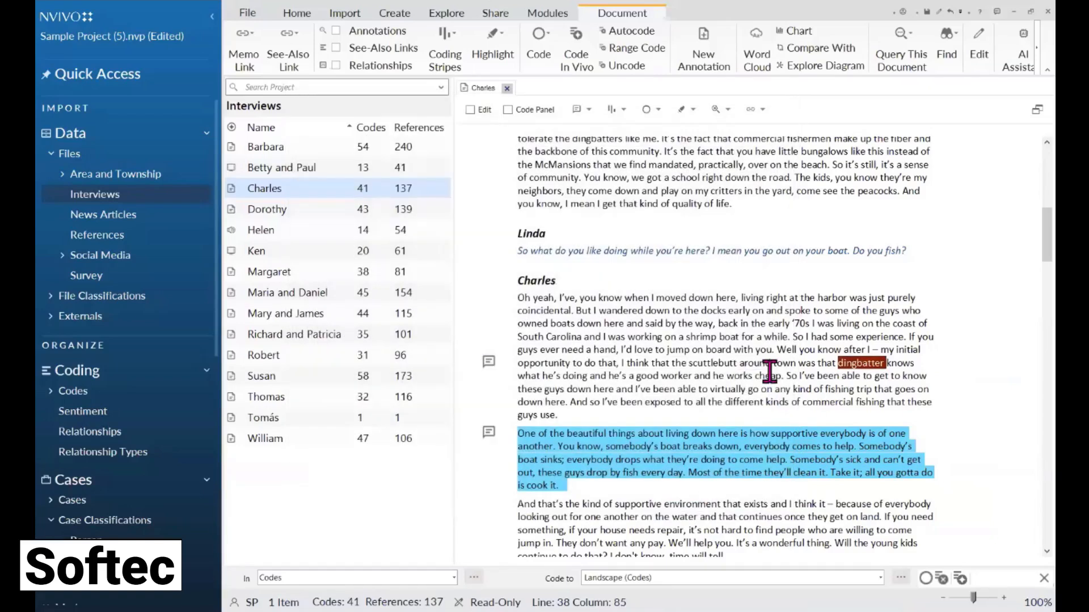
{"action": "left_click", "coordinate": [876, 371]}
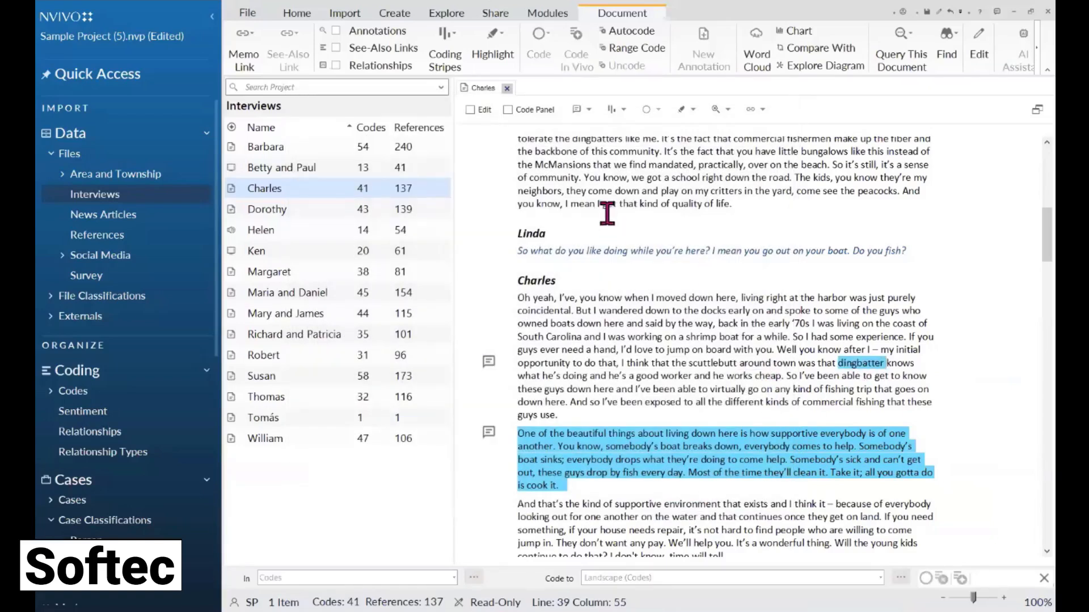
Show the interview's annotations list to review its entry, and hide the list once it has been checked.
{"action": "left_click", "coordinate": [590, 109]}
{"action": "left_click", "coordinate": [594, 130]}
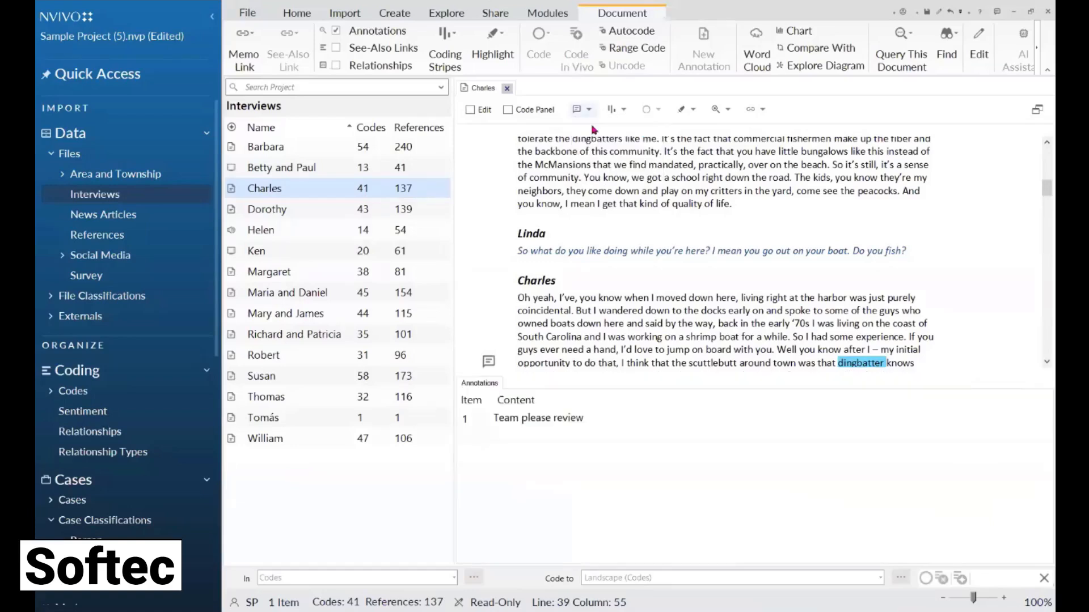
{"action": "left_click", "coordinate": [680, 337]}
{"action": "left_click", "coordinate": [588, 109]}
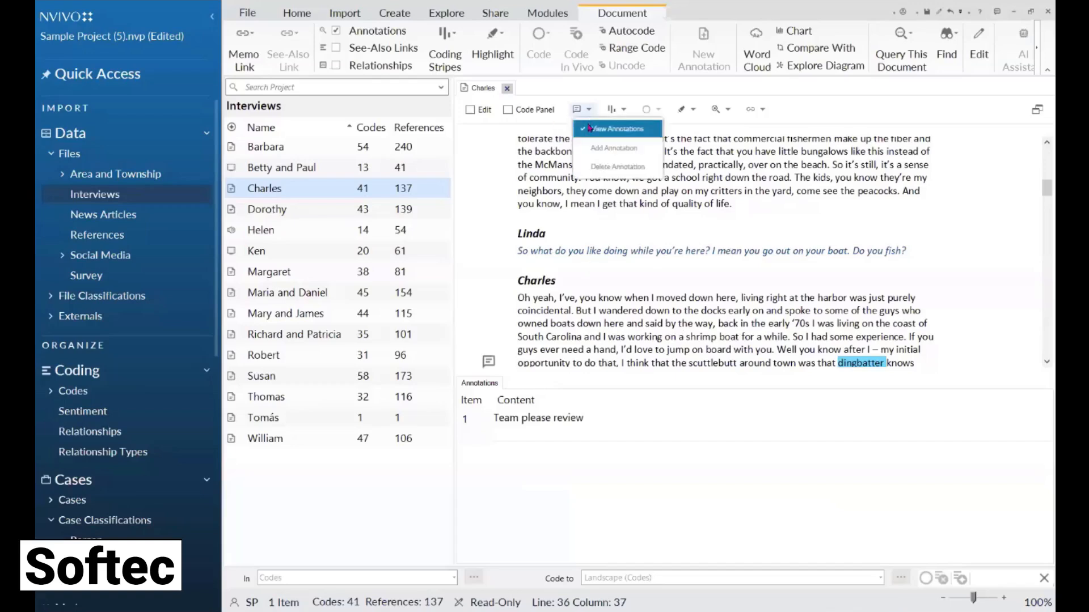
{"action": "left_click", "coordinate": [585, 129]}
{"action": "left_click", "coordinate": [588, 109]}
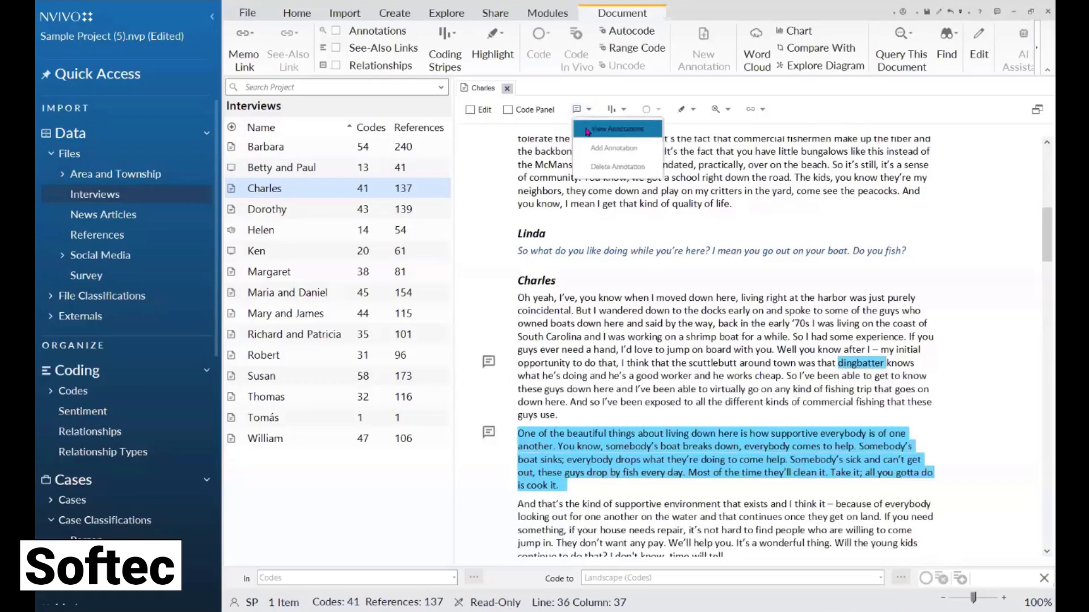
{"action": "left_click", "coordinate": [587, 129]}
{"action": "left_click", "coordinate": [577, 109]}
{"action": "left_click", "coordinate": [717, 270]}
{"action": "left_click", "coordinate": [578, 111]}
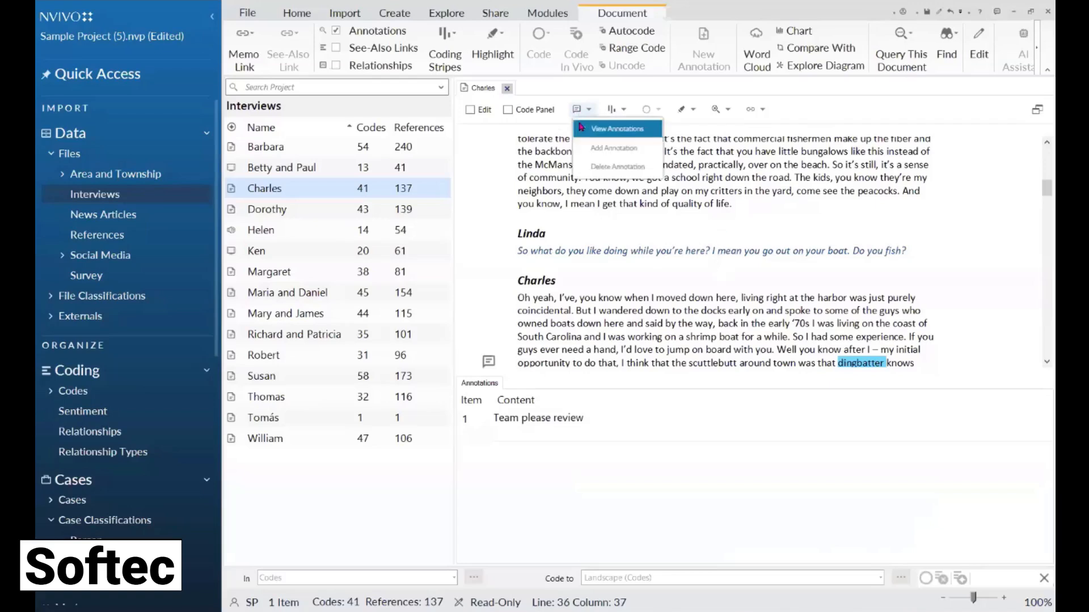
{"action": "left_click", "coordinate": [584, 127]}
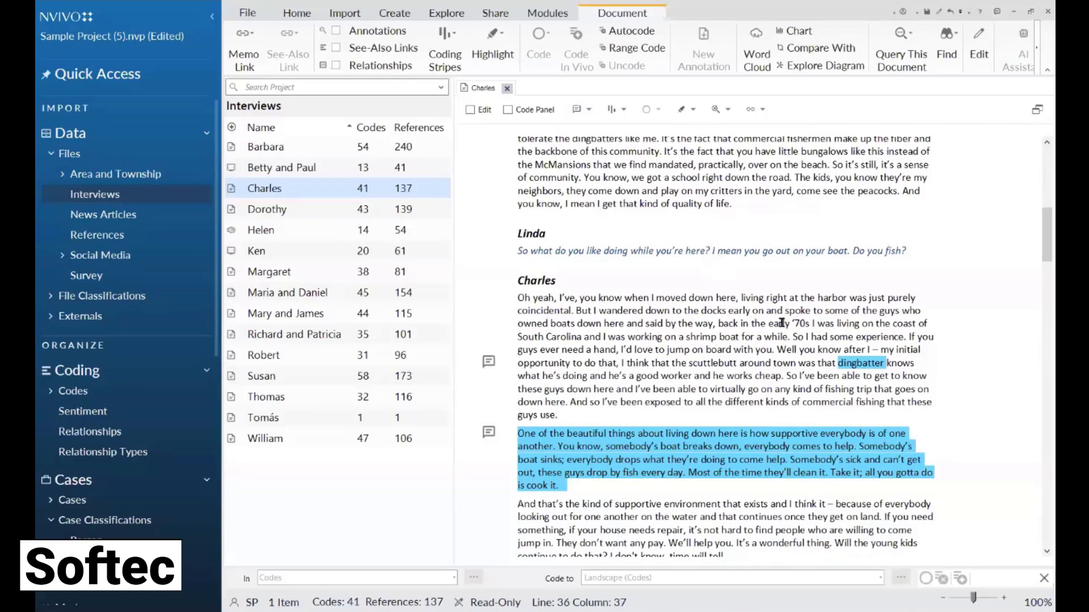
Close this interview, open the thirteenth one in the Interviews folder, and hide its coding stripes.
{"action": "left_click", "coordinate": [507, 88]}
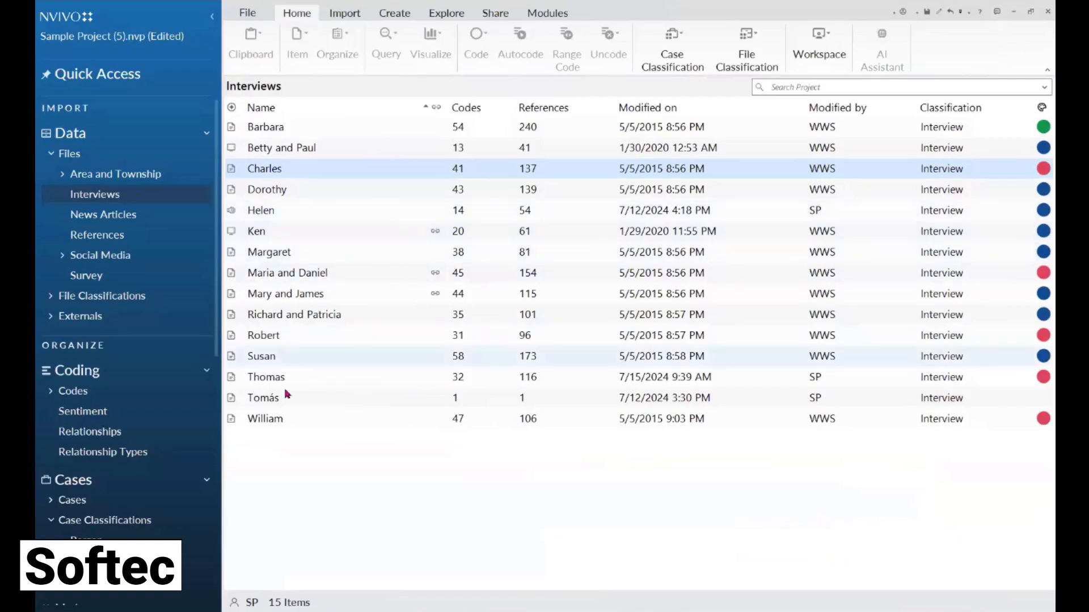
{"action": "left_click", "coordinate": [305, 385]}
{"action": "double_click", "coordinate": [305, 384]}
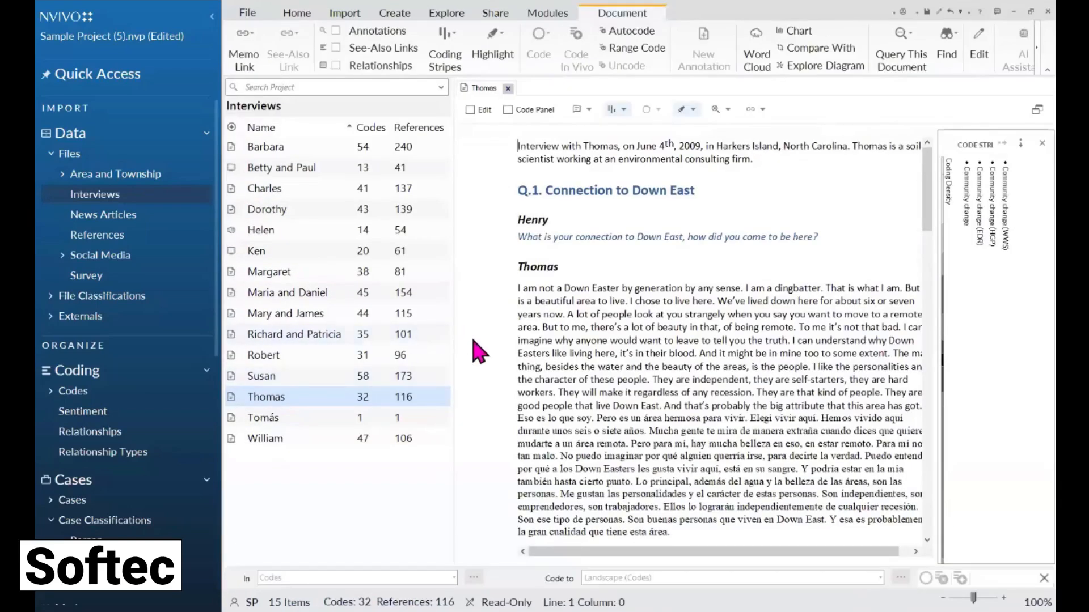
{"action": "left_click", "coordinate": [625, 110]}
{"action": "left_click", "coordinate": [631, 126]}
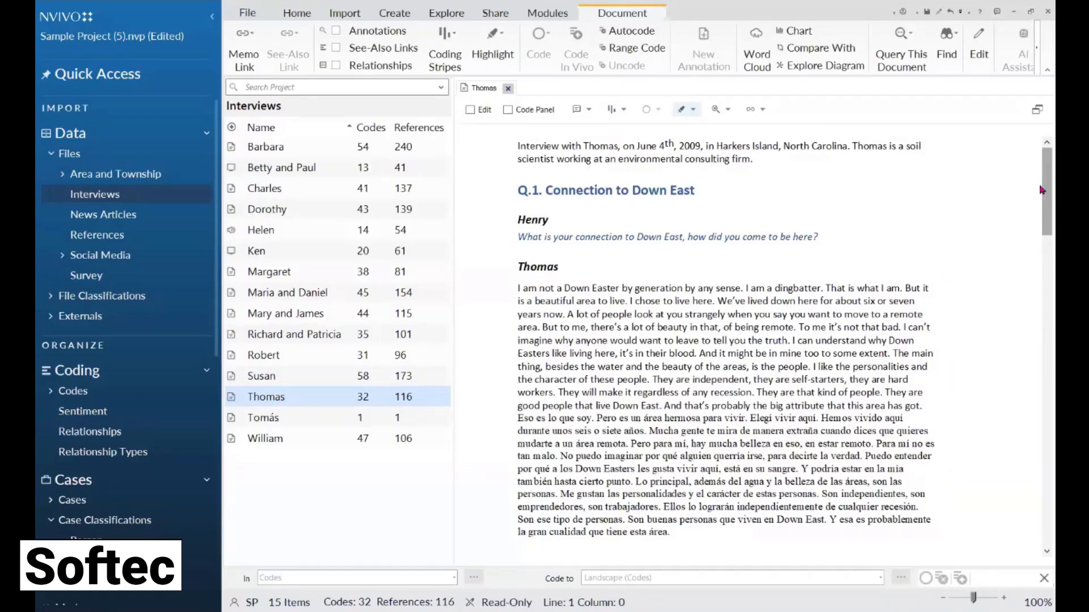
Generate a short English AI summary of the whole Spanish passage under Q.1 Connection to Down East and save it as an annotation.
{"action": "mouse_move", "coordinate": [1041, 191]}
{"action": "left_mouse_down"}
{"action": "mouse_move", "coordinate": [1041, 211]}
{"action": "mouse_move", "coordinate": [1042, 199]}
{"action": "left_mouse_up"}
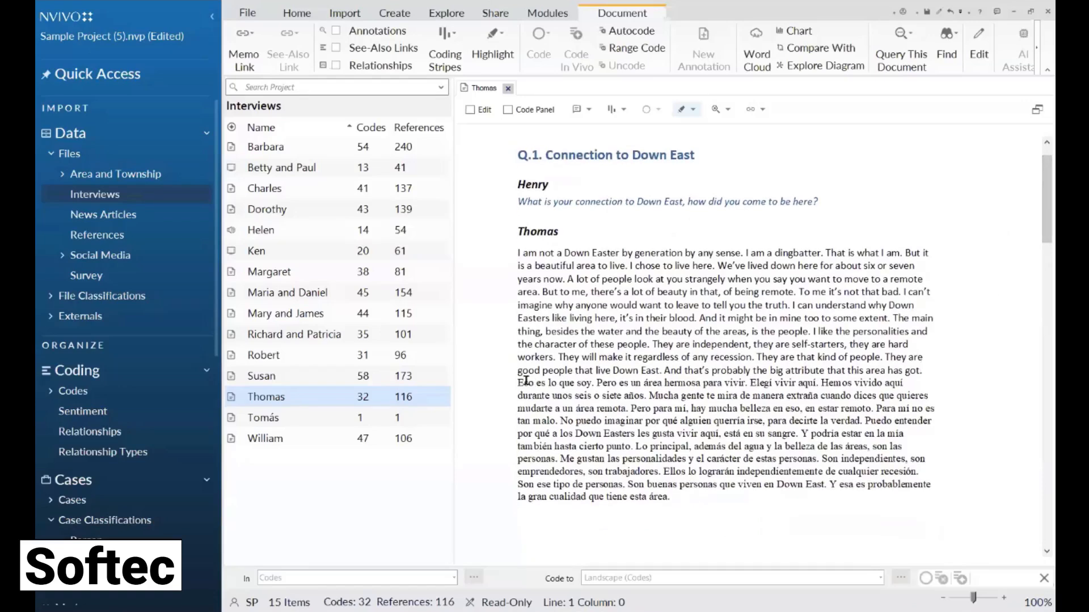
{"action": "left_click_drag", "start_coordinate": [518, 383], "coordinate": [686, 503]}
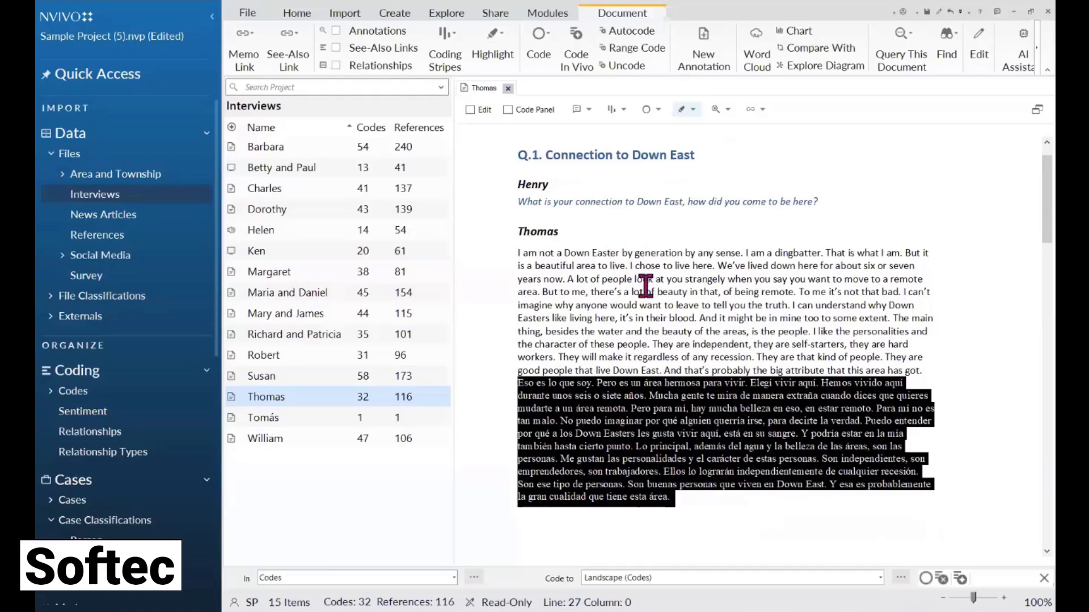
{"action": "right_click", "coordinate": [646, 399]}
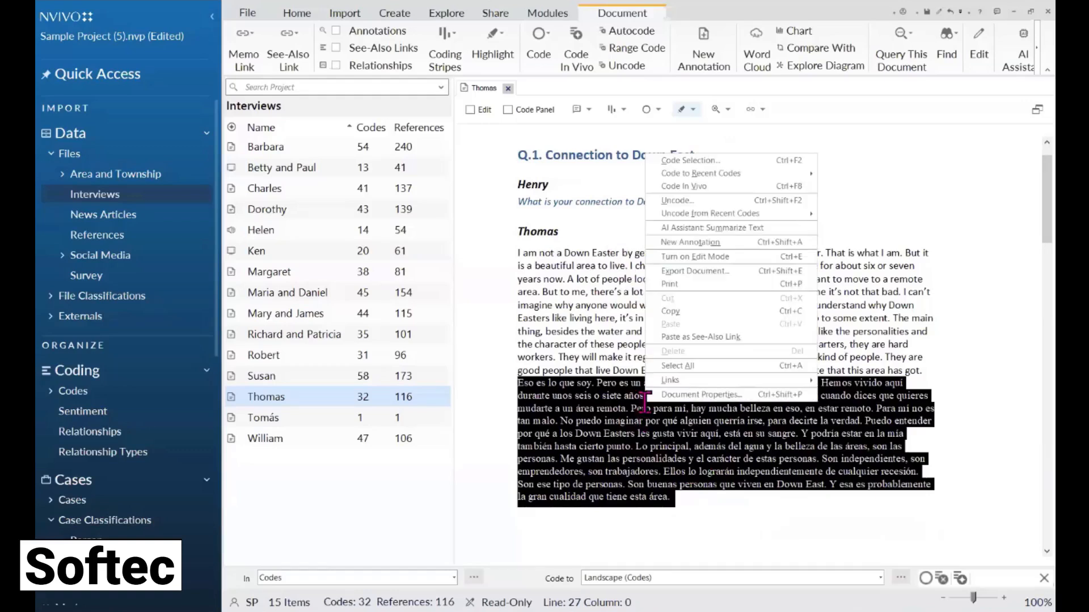
{"action": "left_click", "coordinate": [769, 229]}
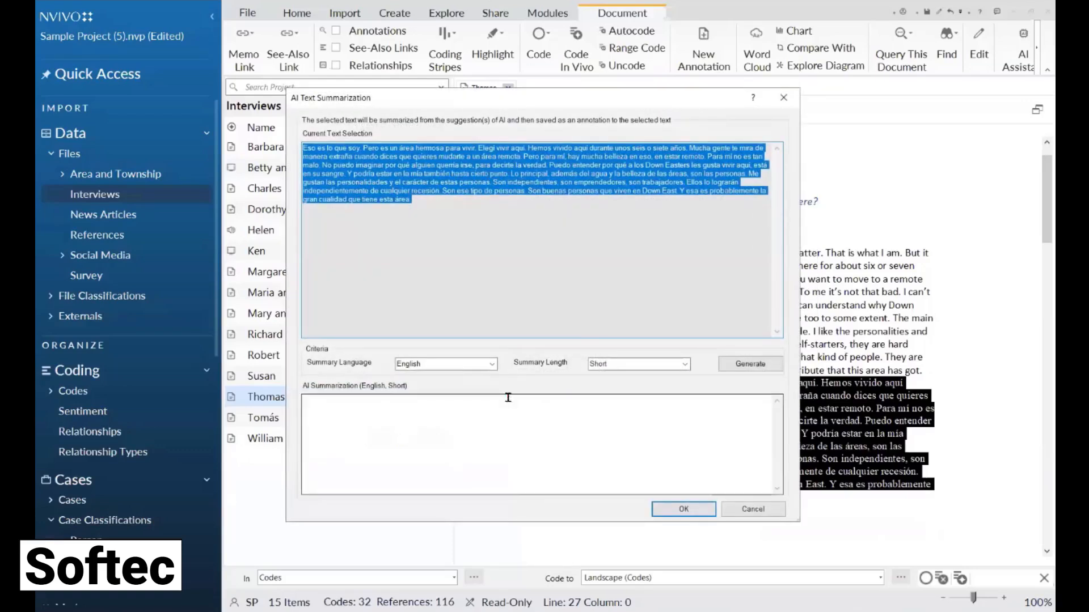
{"action": "left_click", "coordinate": [492, 365]}
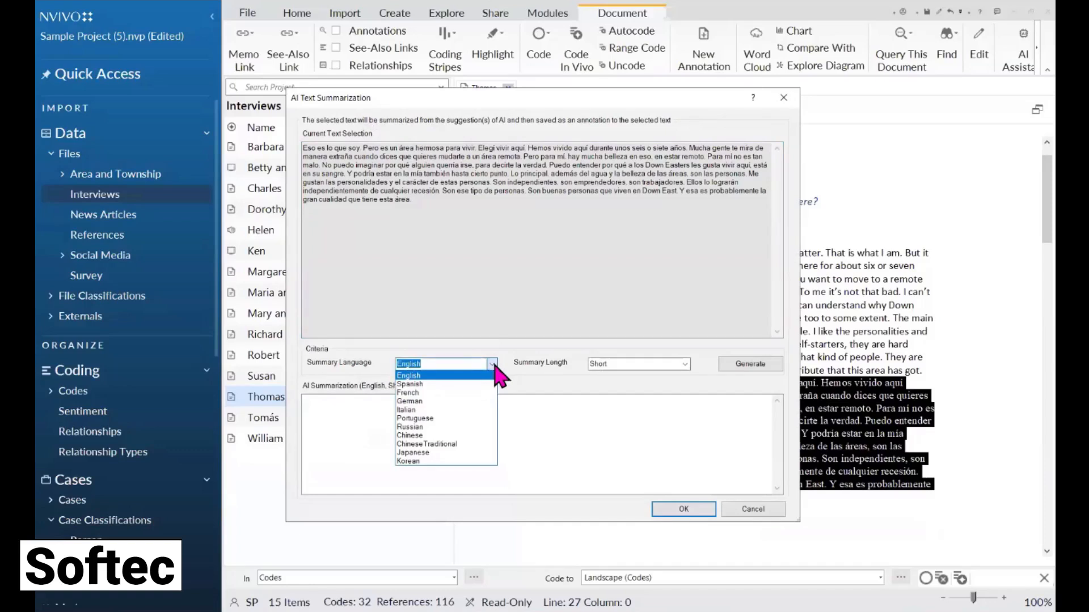
{"action": "left_click", "coordinate": [495, 364]}
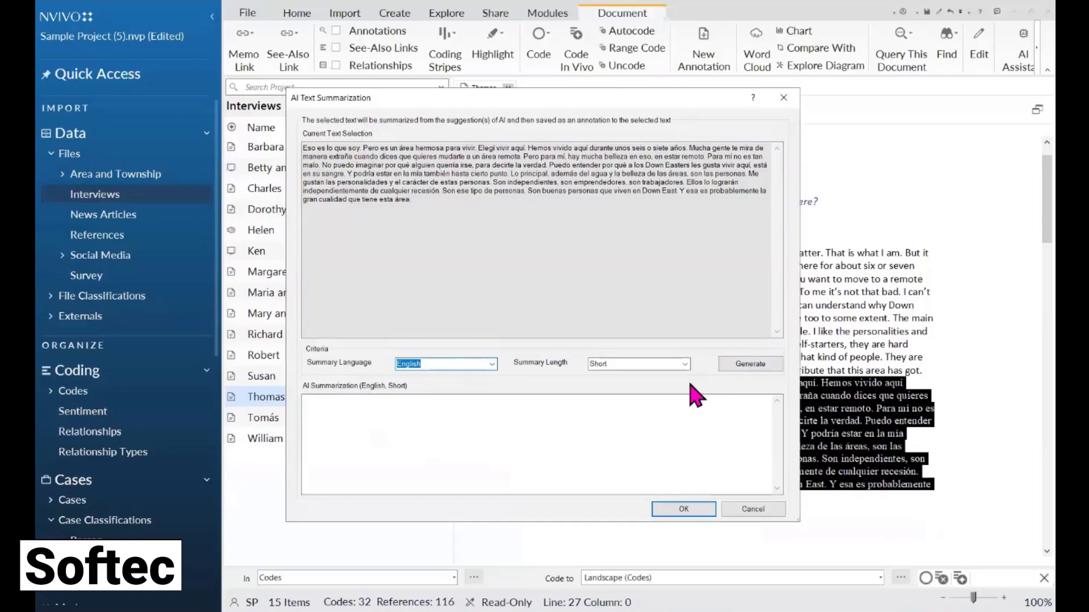
{"action": "left_click", "coordinate": [744, 366]}
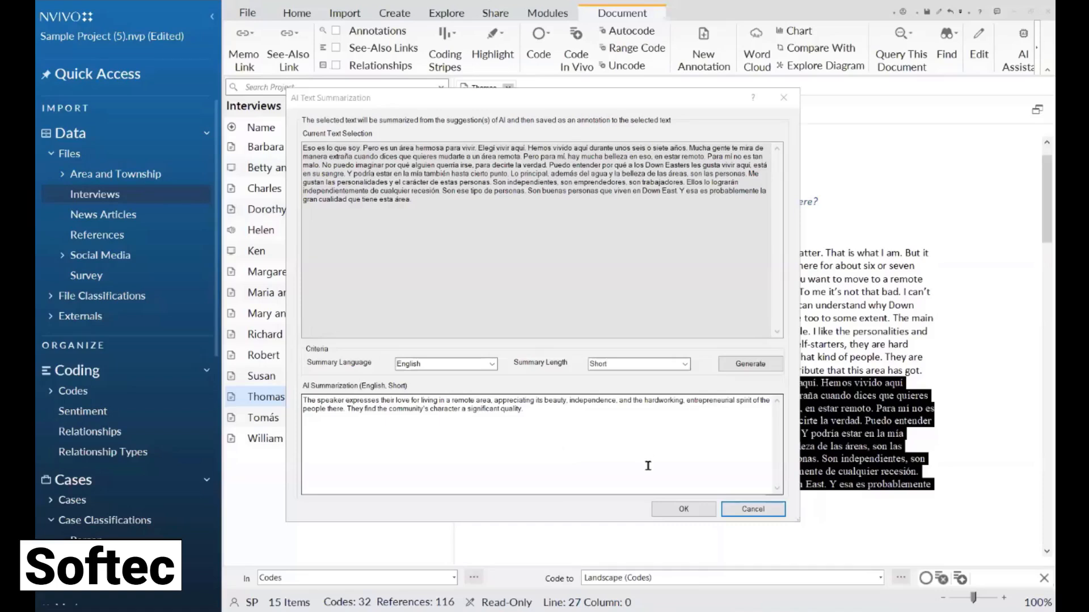
{"action": "left_click", "coordinate": [685, 508]}
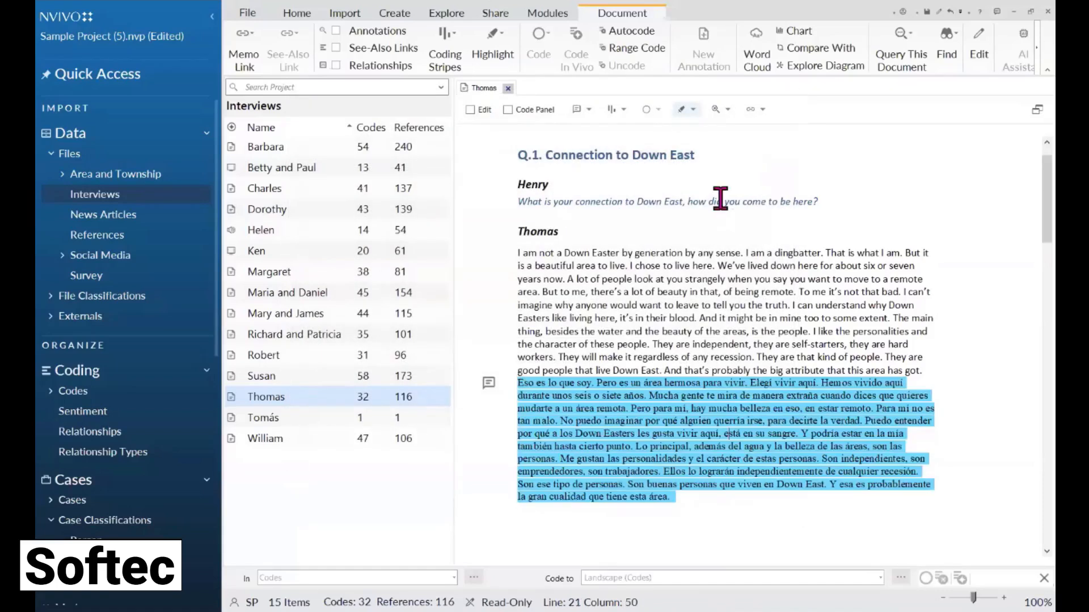
Show the annotation holding the AI summary of the Spanish passage, and close the interview.
{"action": "scroll", "coordinate": [624, 153], "scroll_direction": "up", "scroll_amount": 1}
{"action": "left_click", "coordinate": [590, 109]}
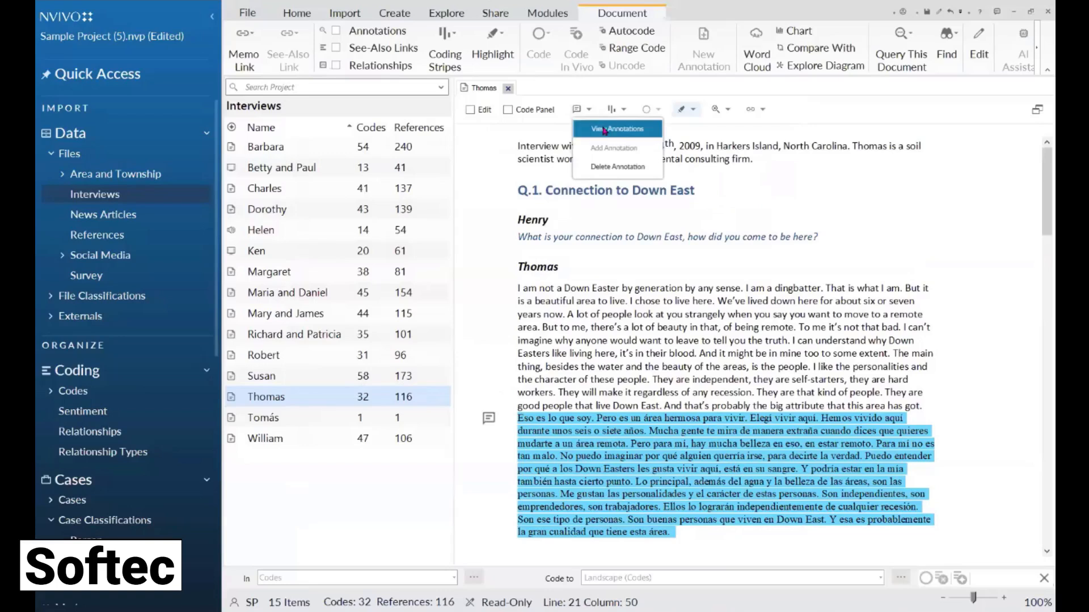
{"action": "left_click", "coordinate": [604, 130]}
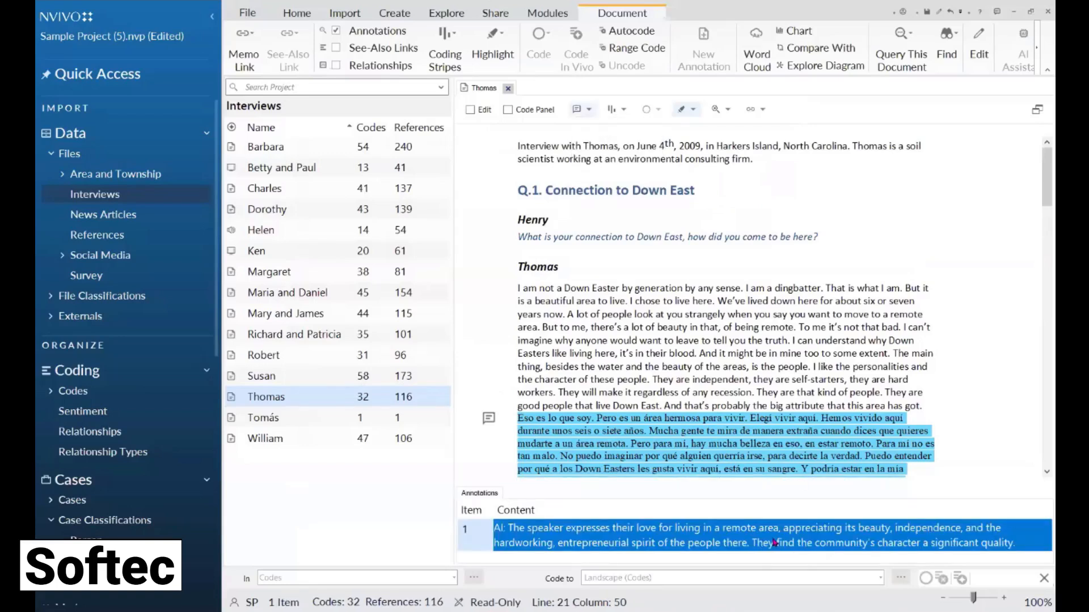
{"action": "left_click", "coordinate": [737, 360]}
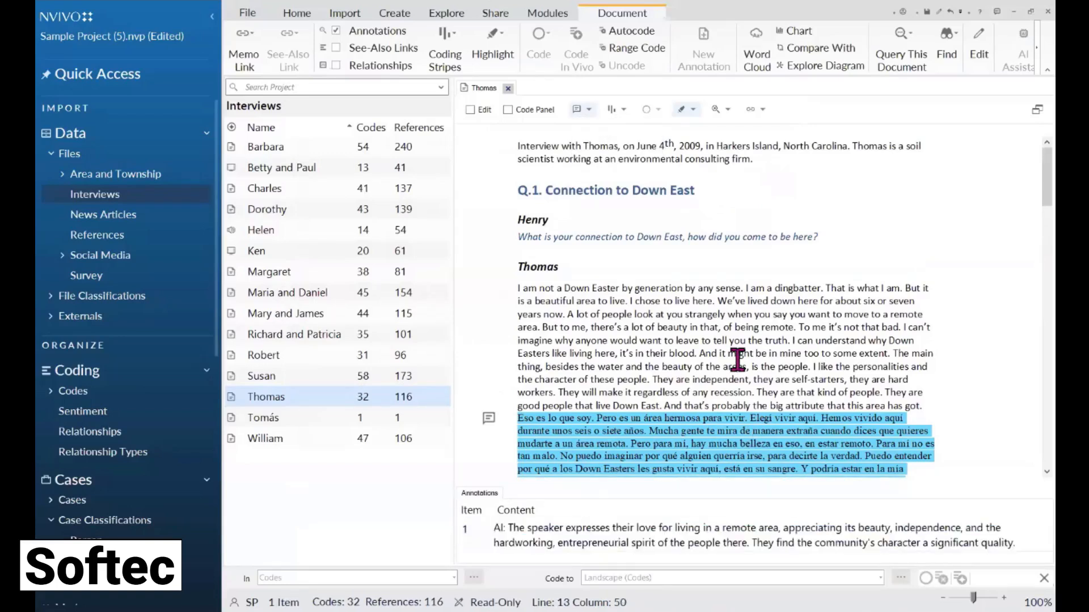
{"action": "left_click", "coordinate": [508, 89]}
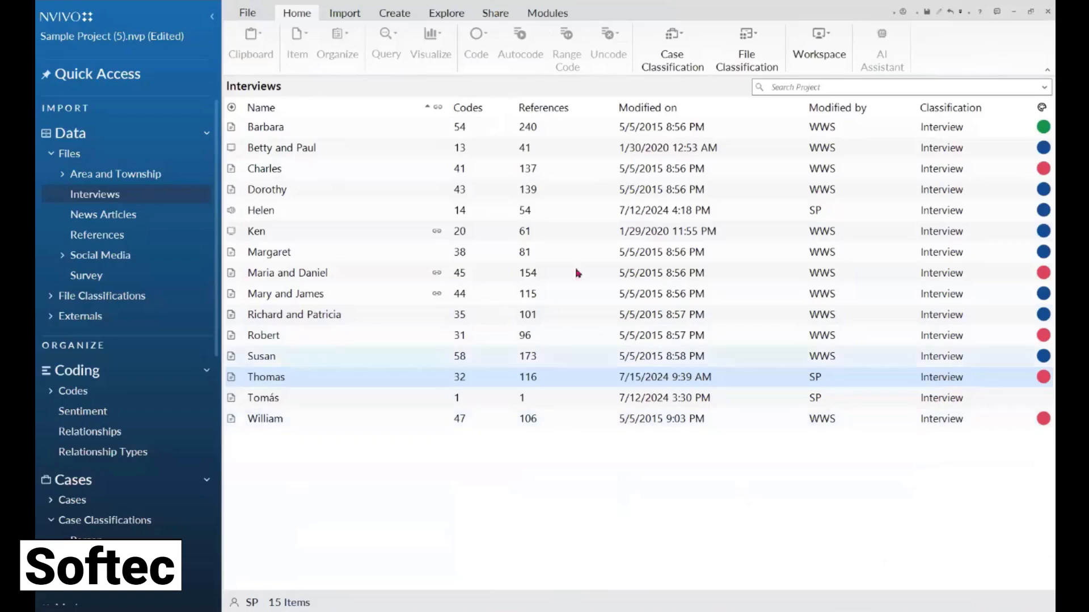
Start a Crosstab query and select the Water Quality code for it, with its child codes expanded.
{"action": "left_click", "coordinate": [448, 15]}
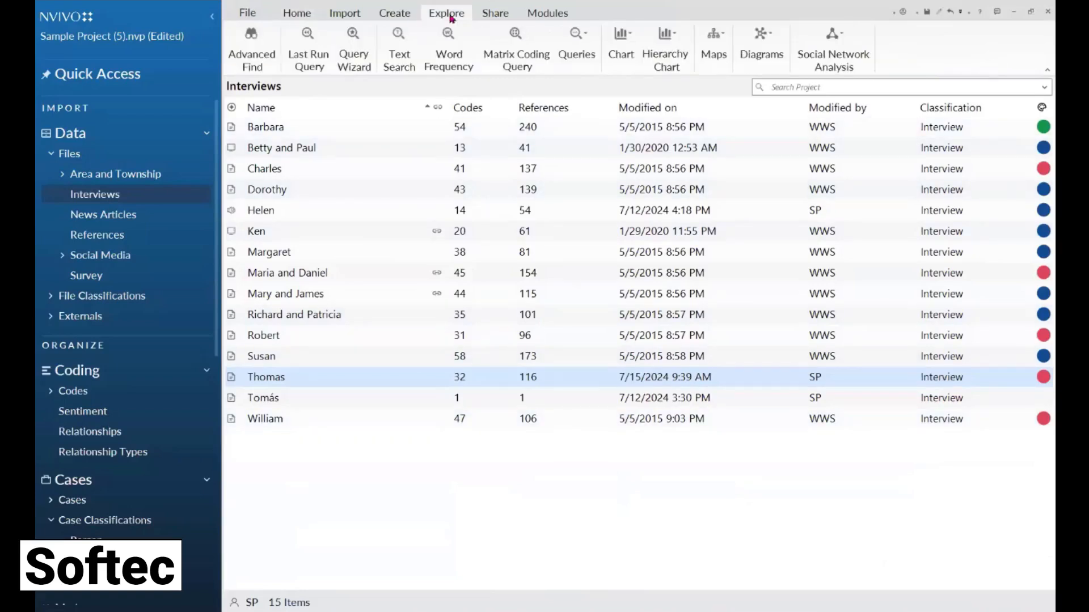
{"action": "left_click", "coordinate": [575, 48]}
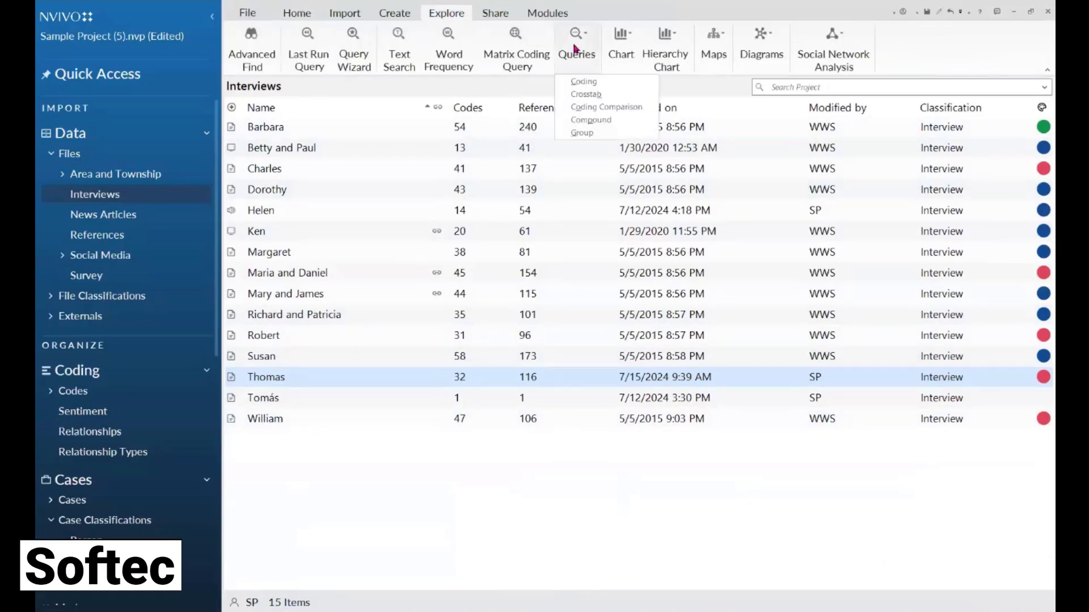
{"action": "left_click", "coordinate": [600, 94]}
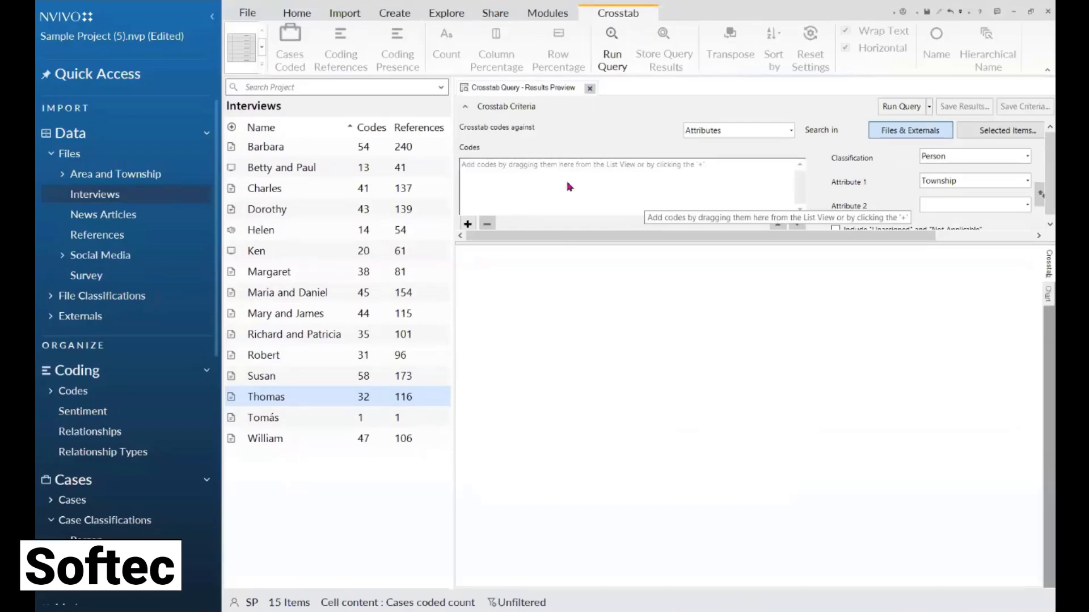
{"action": "left_click", "coordinate": [466, 226]}
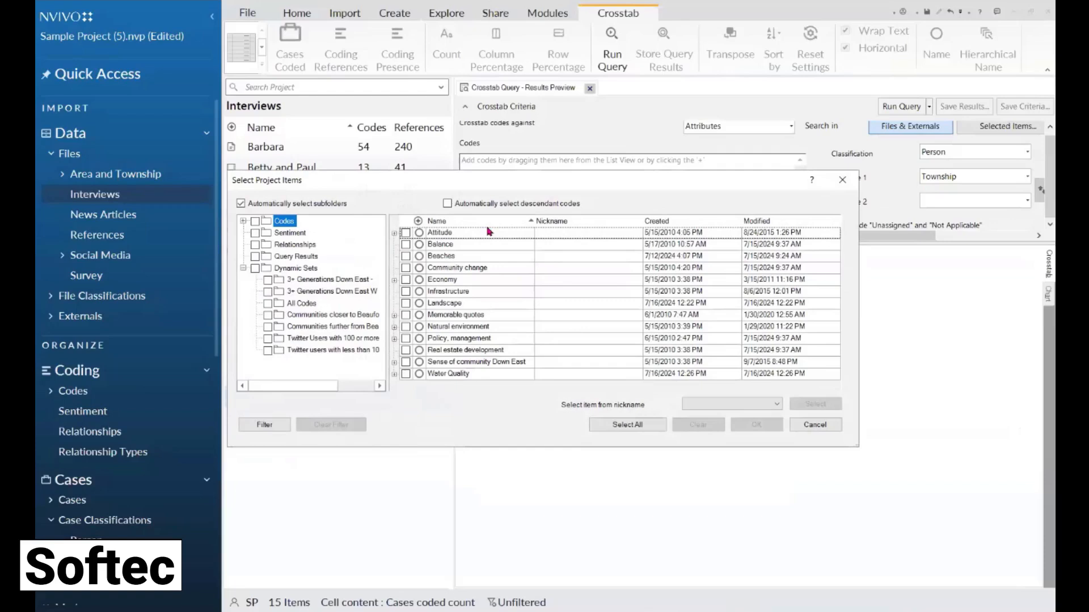
{"action": "left_click", "coordinate": [394, 373]}
{"action": "left_click", "coordinate": [405, 363]}
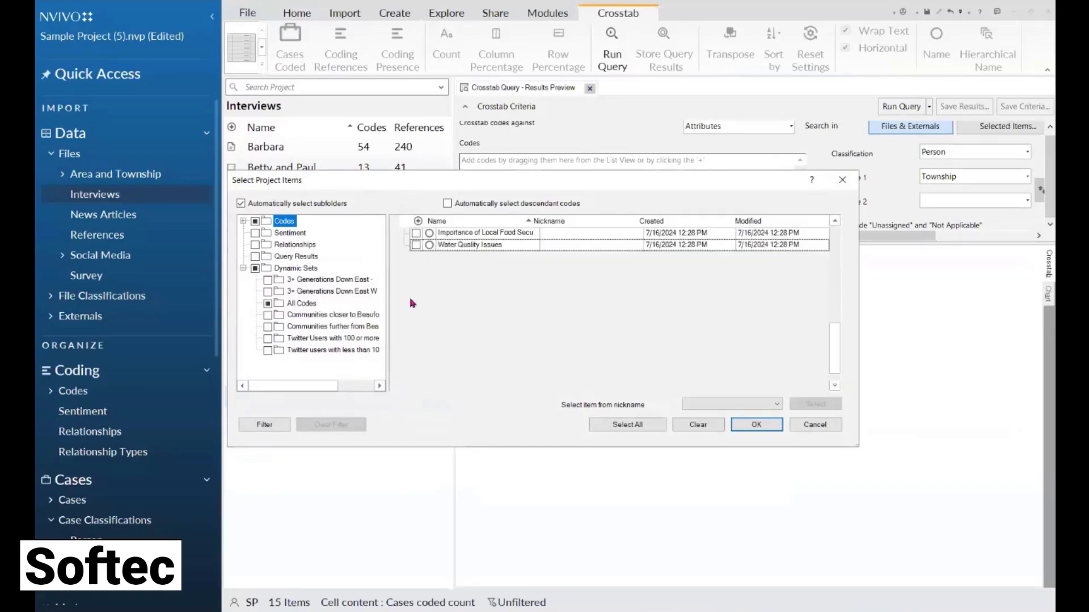
{"action": "left_click_drag", "start_coordinate": [832, 355], "coordinate": [844, 316]}
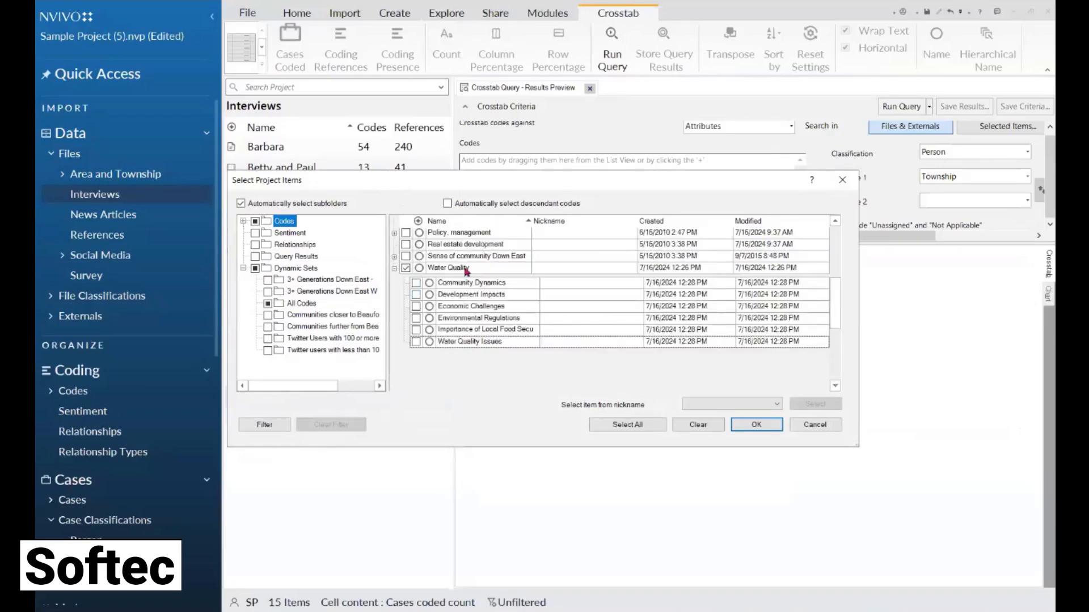
Select all six child codes, from Community Dynamics to Water Quality Issues, and add the selected codes to the crosstab.
{"action": "left_click", "coordinate": [416, 283]}
{"action": "left_click", "coordinate": [416, 295]}
{"action": "left_click", "coordinate": [417, 306]}
{"action": "left_click", "coordinate": [416, 318]}
{"action": "left_click", "coordinate": [416, 330]}
{"action": "left_click", "coordinate": [416, 342]}
{"action": "left_click", "coordinate": [737, 426]}
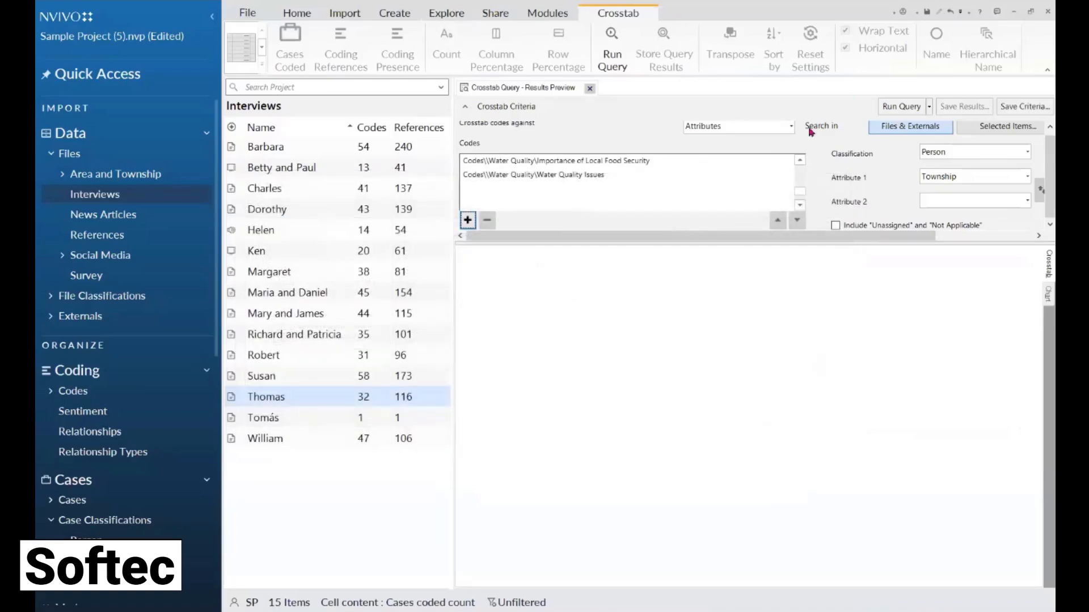
Set the crosstab's first Person attribute to Community and run the query.
{"action": "left_click", "coordinate": [1027, 177]}
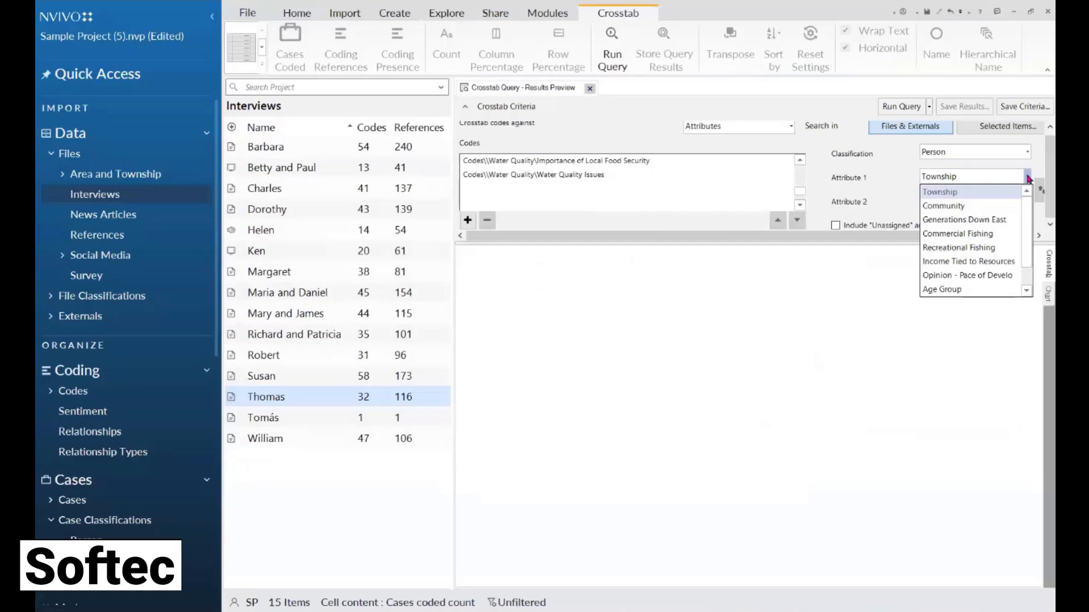
{"action": "left_click", "coordinate": [978, 206]}
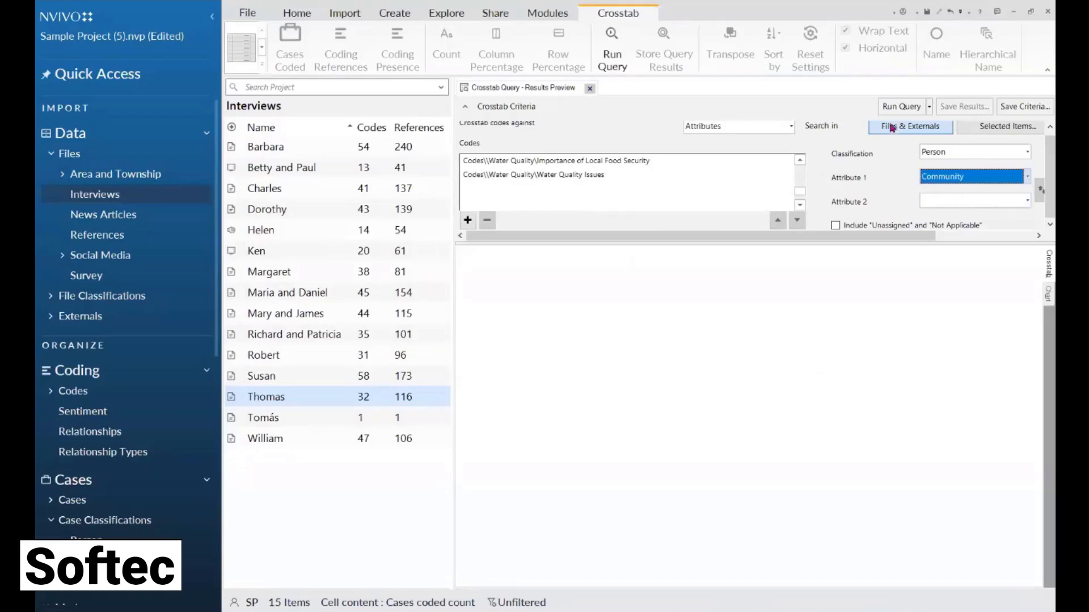
{"action": "left_click", "coordinate": [900, 107]}
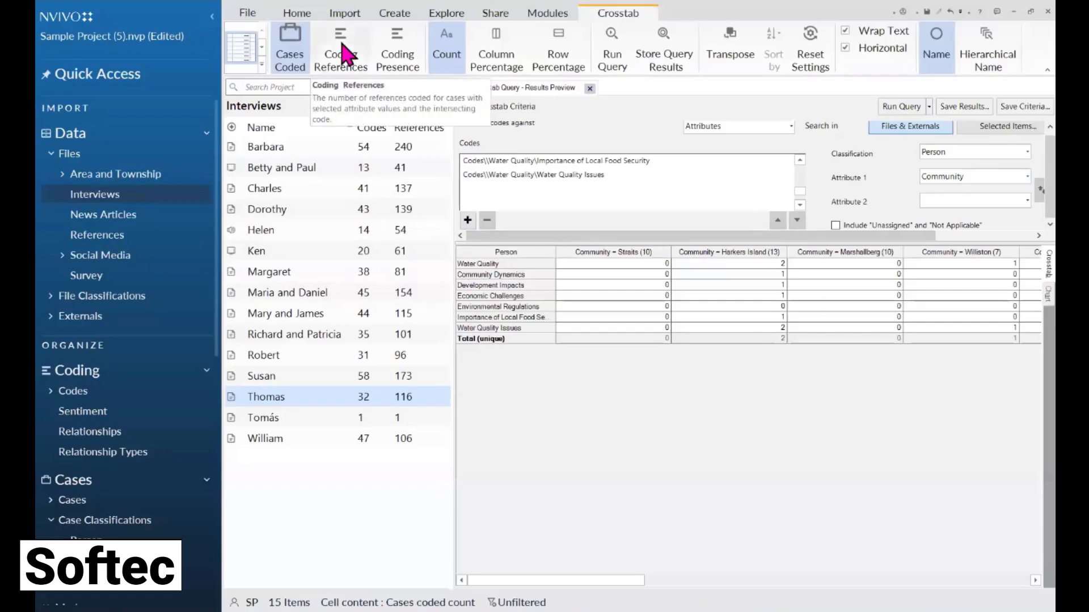
Set the crosstab cells to count coding references and apply green cell shading.
{"action": "left_click", "coordinate": [342, 51]}
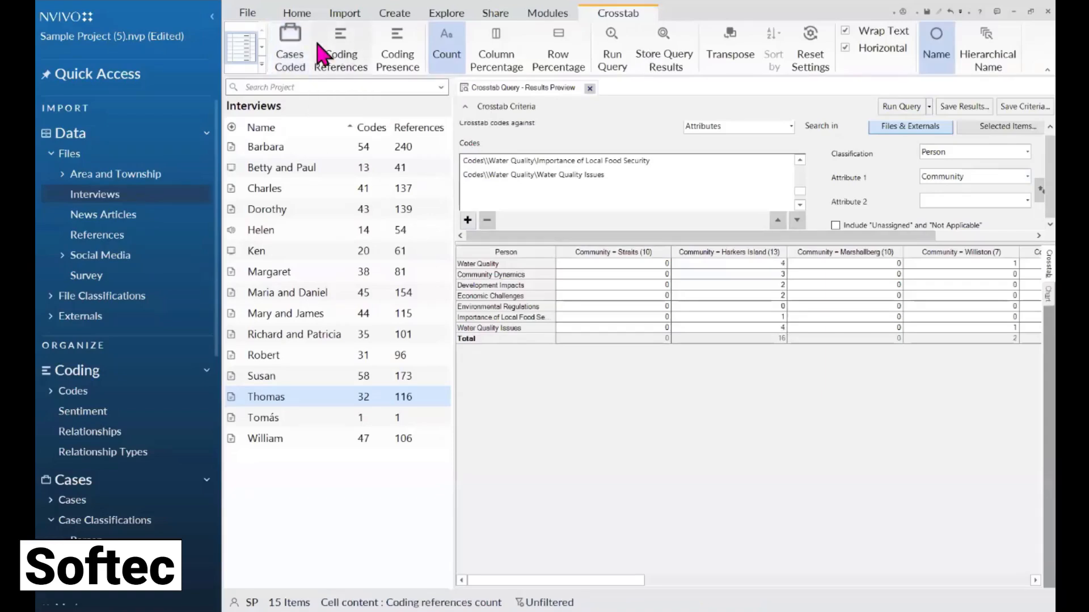
{"action": "left_click", "coordinate": [245, 57]}
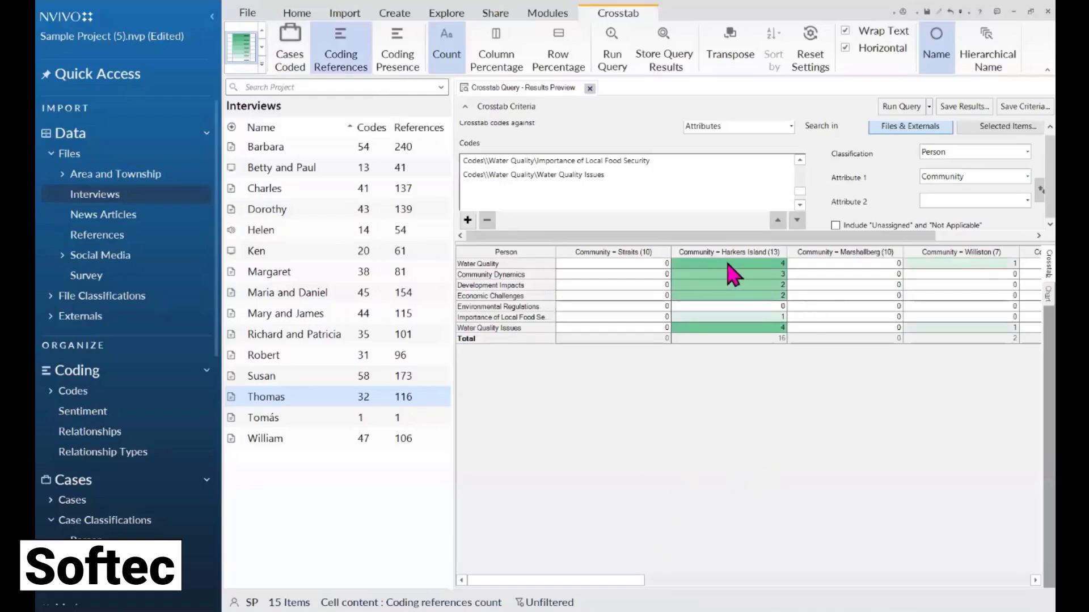
{"action": "left_click", "coordinate": [591, 581]}
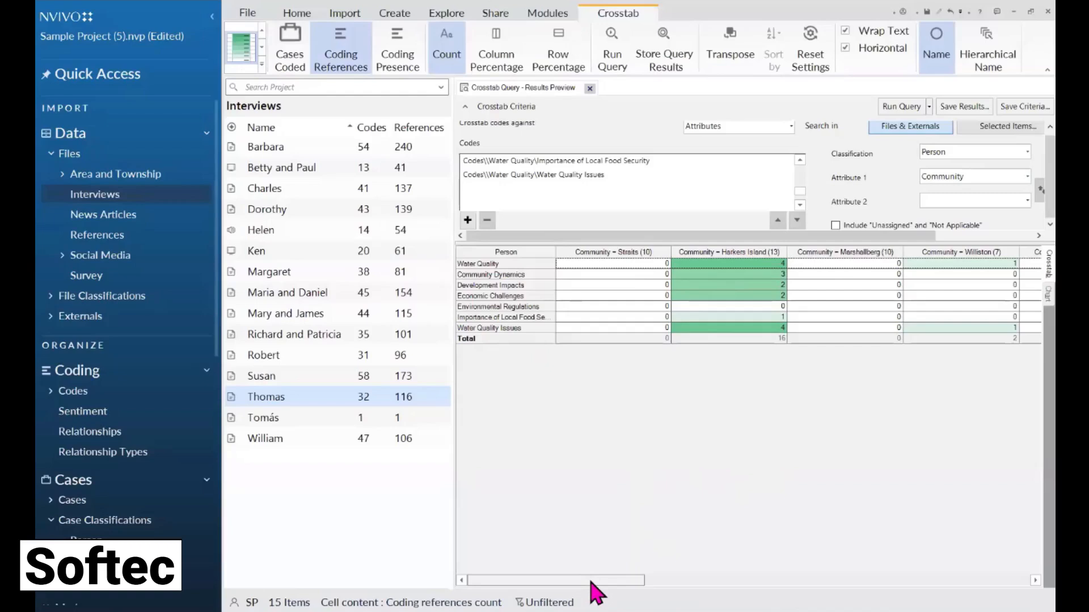
{"action": "left_click_drag", "start_coordinate": [592, 582], "coordinate": [556, 598]}
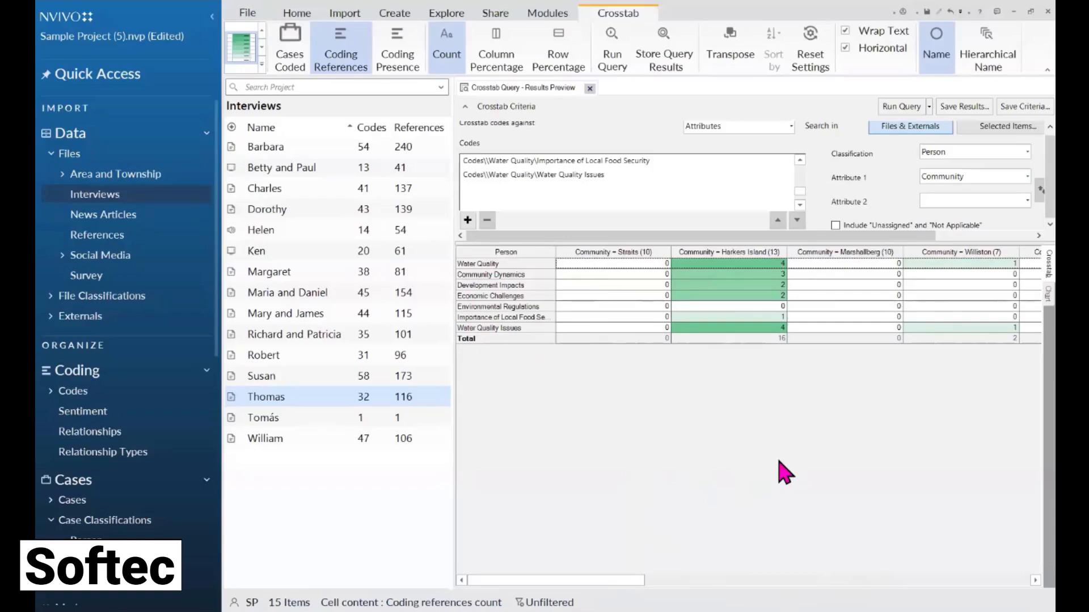
List the project's maps and close the crosstab query results.
{"action": "right_click", "coordinate": [651, 277]}
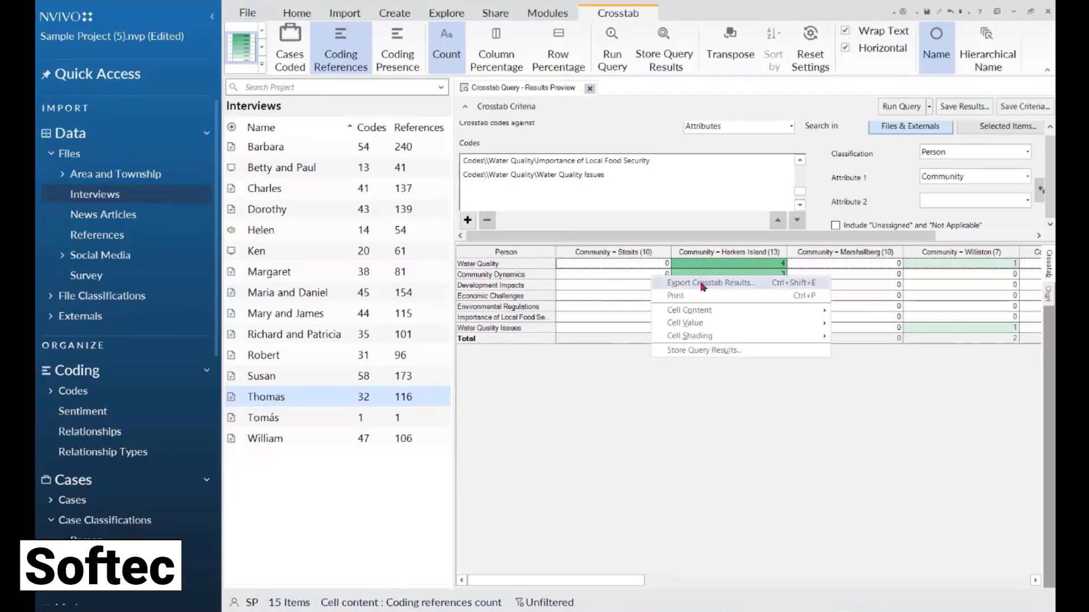
{"action": "left_click", "coordinate": [870, 439]}
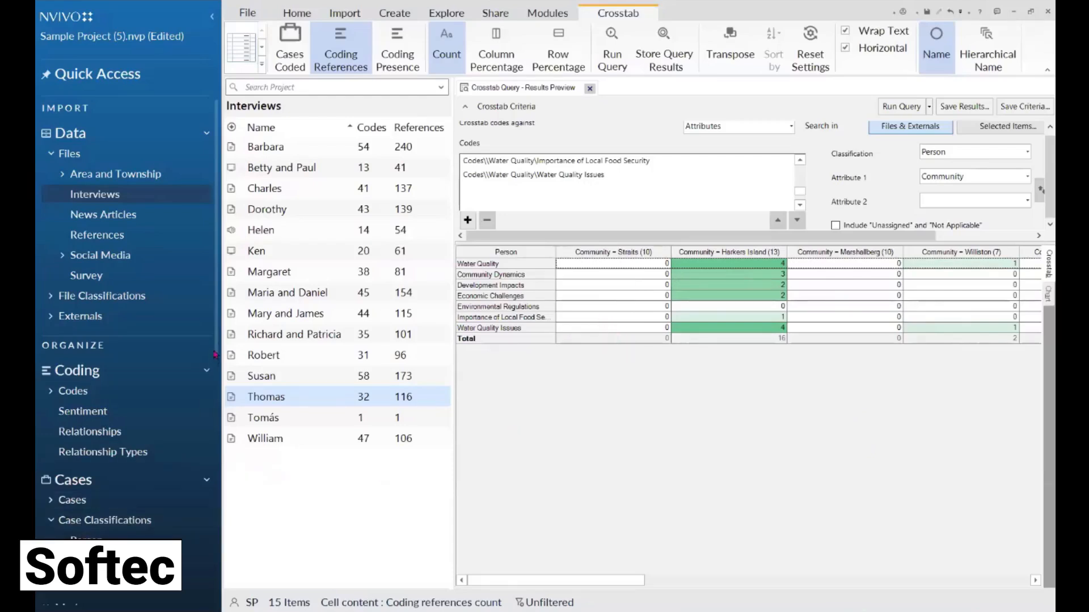
{"action": "left_click_drag", "start_coordinate": [216, 349], "coordinate": [215, 596]}
{"action": "left_click", "coordinate": [195, 551]}
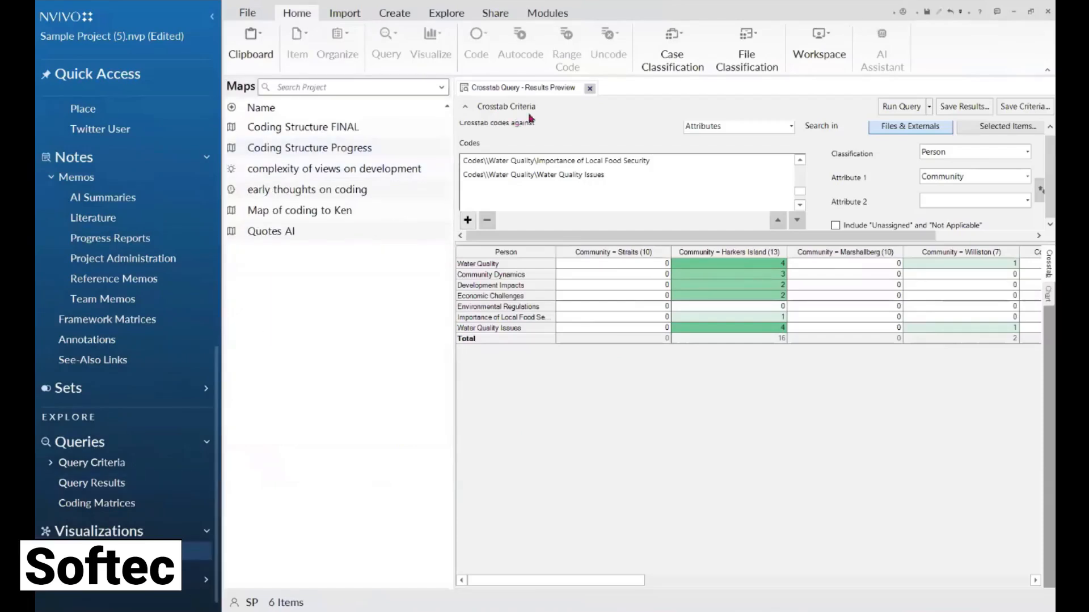
{"action": "left_click", "coordinate": [590, 88]}
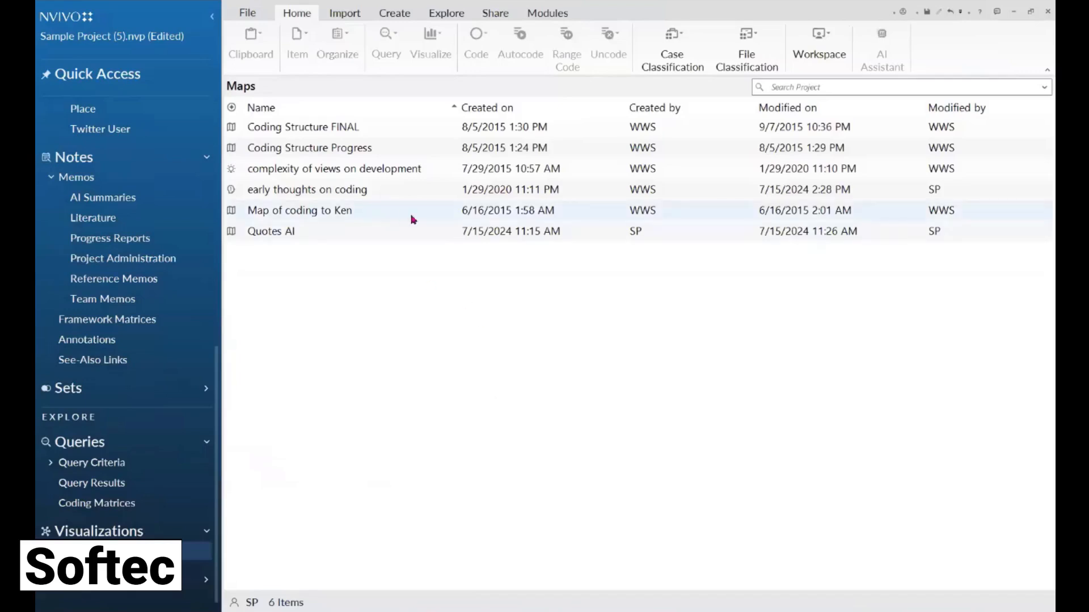
Open the mind map "early thoughts on coding" for editing and add a blank floating idea.
{"action": "left_click", "coordinate": [305, 191]}
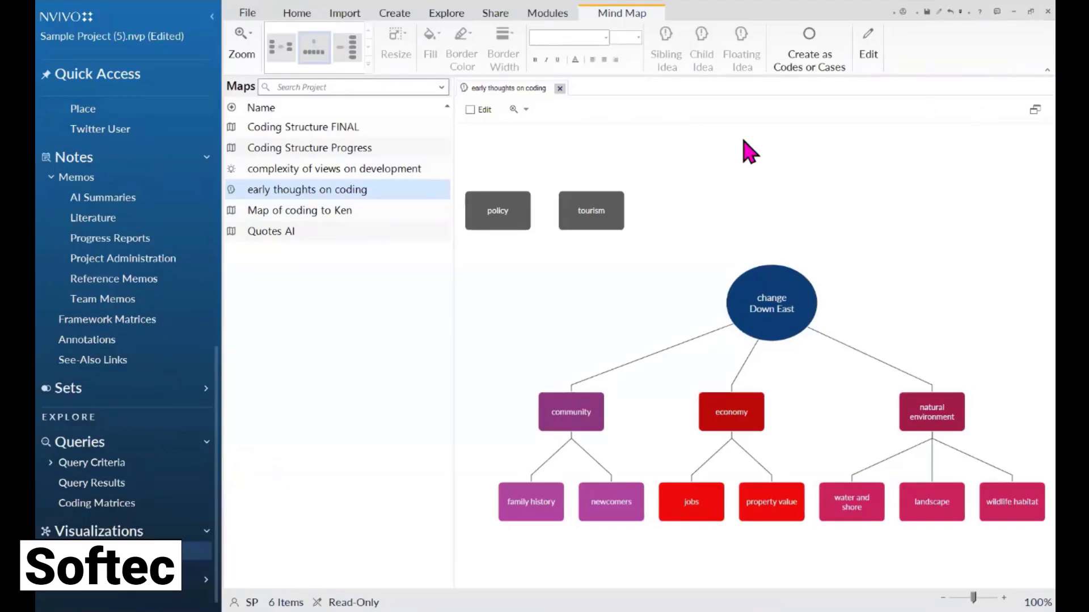
{"action": "left_click", "coordinate": [470, 110]}
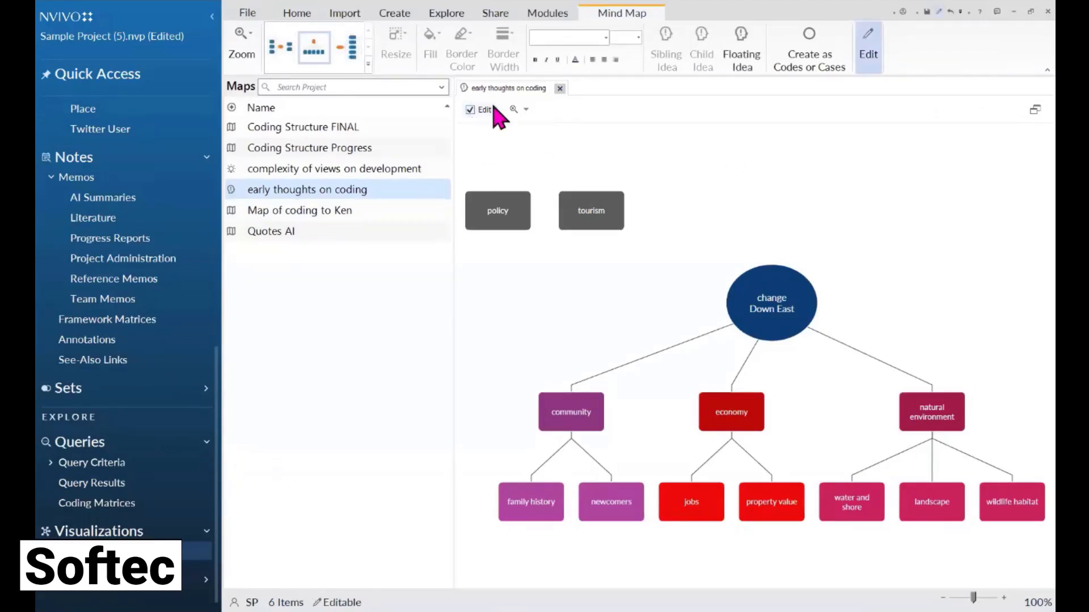
{"action": "left_click", "coordinate": [742, 53]}
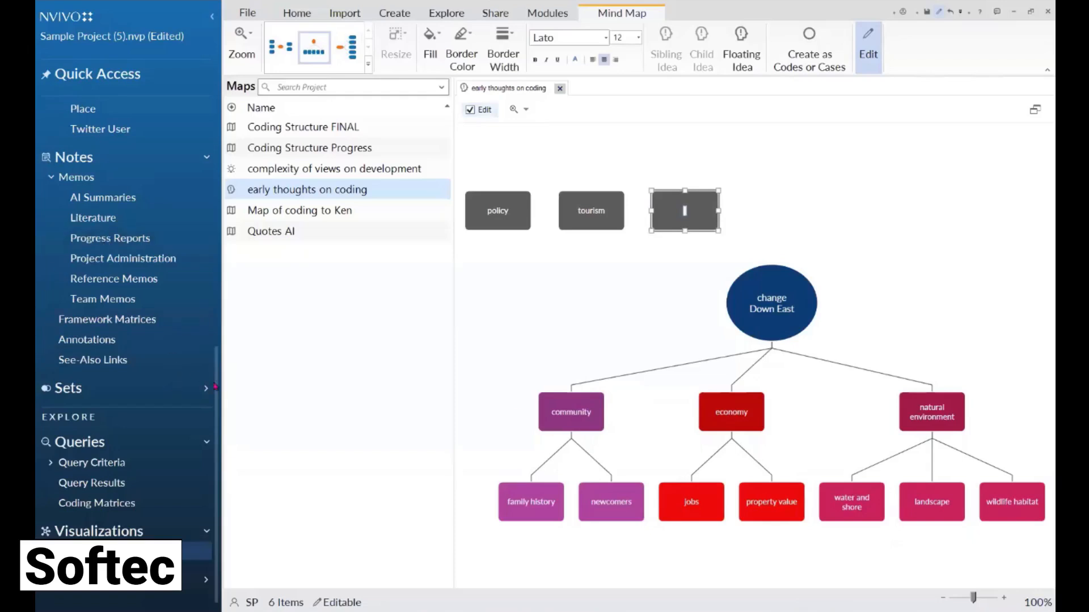
List the project's codes beside the mind map, and close the map.
{"action": "left_click_drag", "start_coordinate": [216, 387], "coordinate": [227, 246]}
{"action": "left_click", "coordinate": [77, 206]}
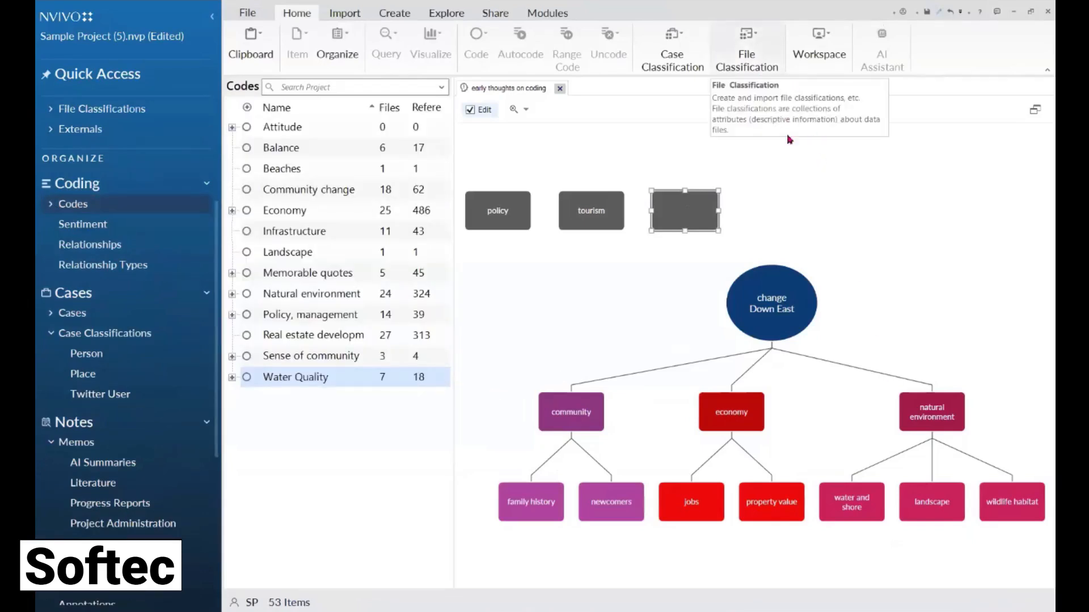
{"action": "left_click", "coordinate": [801, 199]}
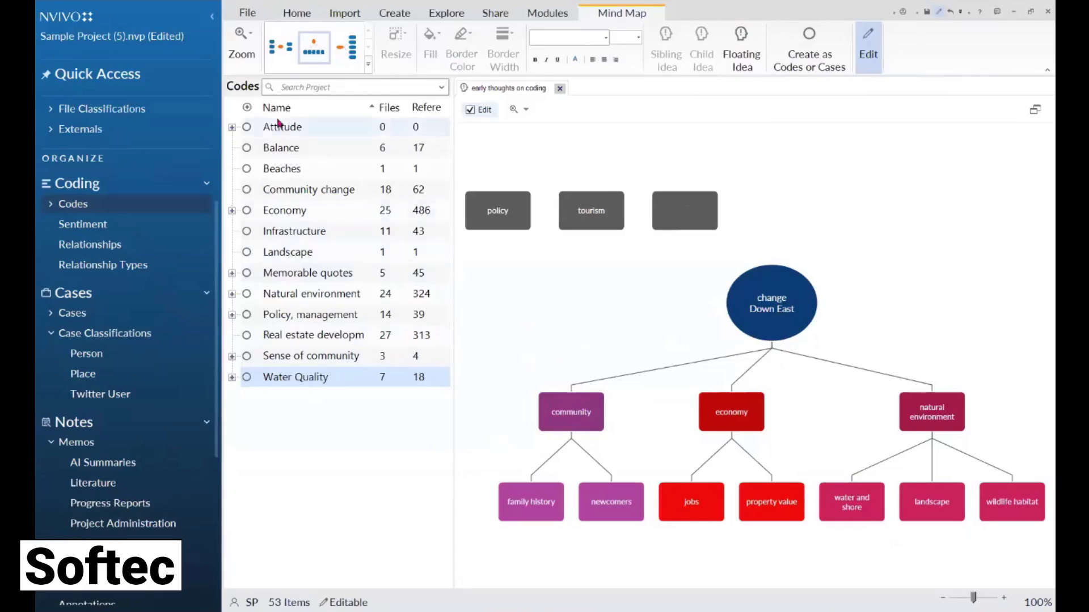
{"action": "left_click", "coordinate": [561, 89]}
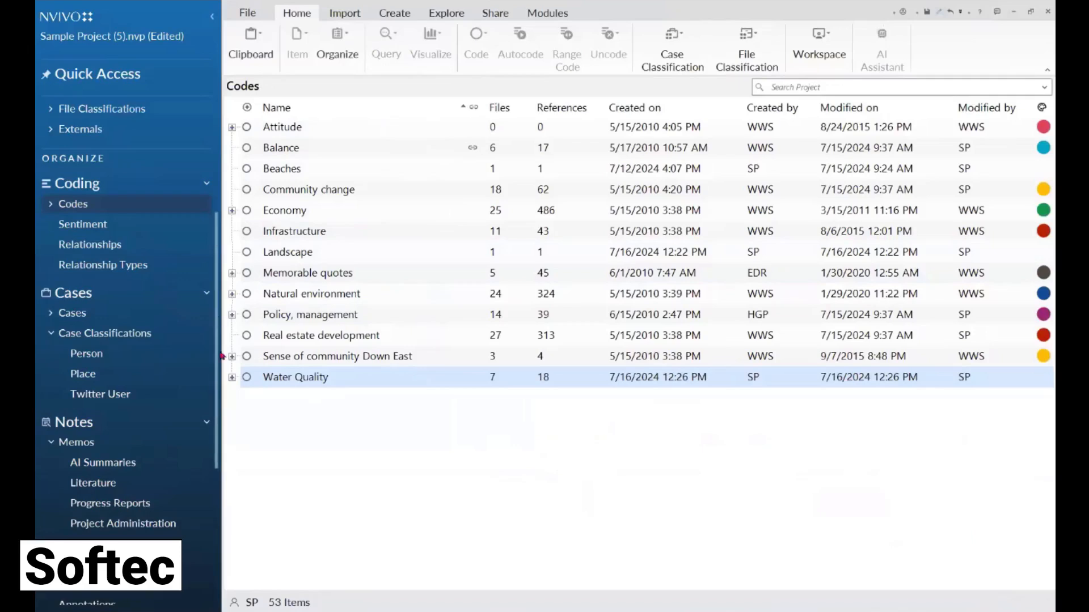
Open the concept map "complexity of views on development" from the maps list, look it over and close it.
{"action": "scroll", "coordinate": [219, 241], "scroll_direction": "down", "scroll_amount": 5}
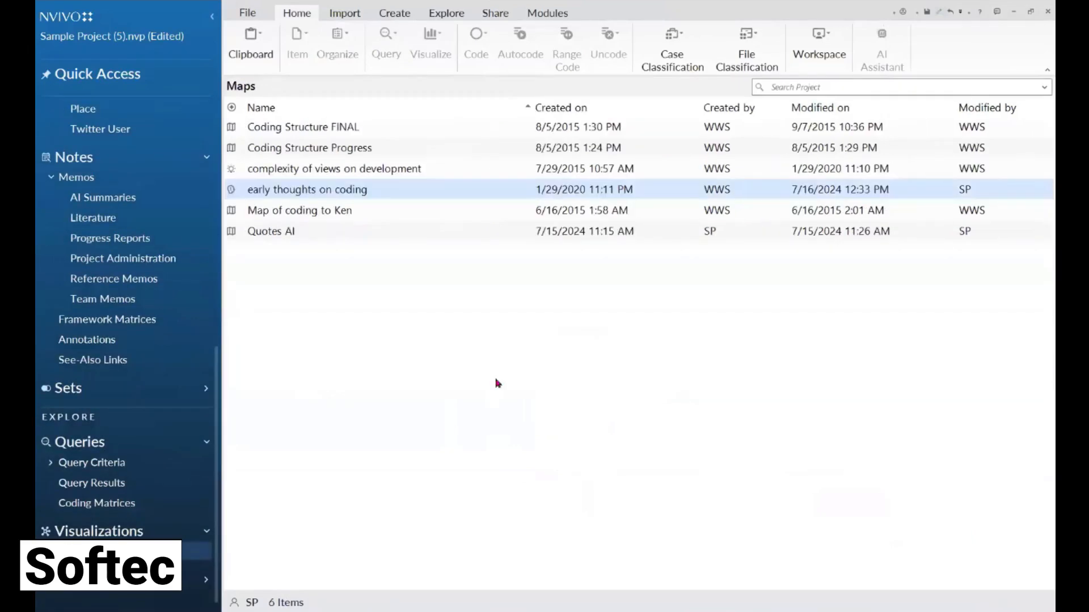
{"action": "double_click", "coordinate": [342, 170]}
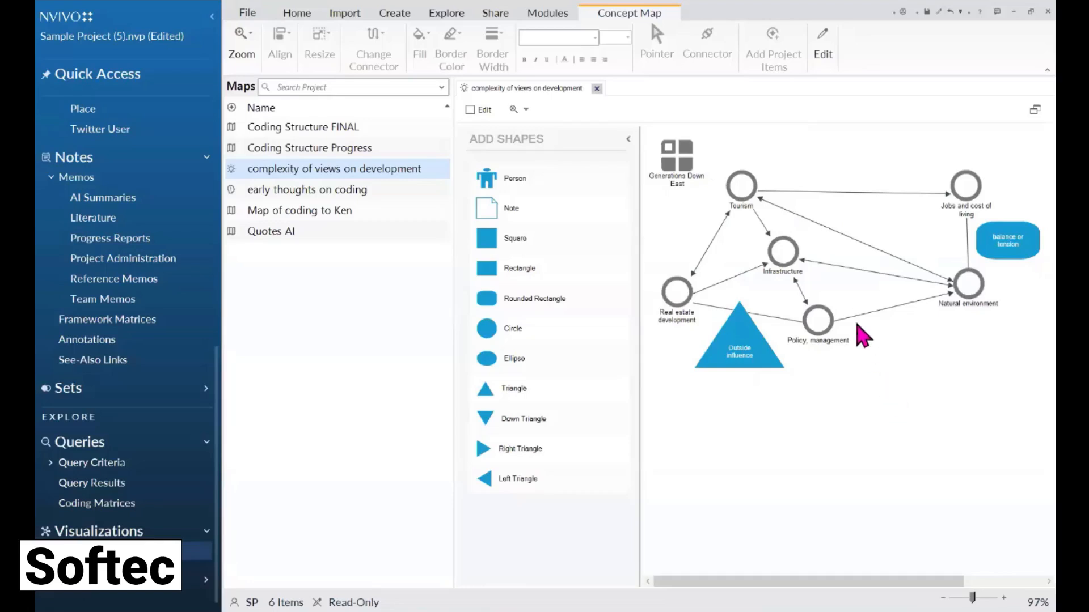
{"action": "right_click", "coordinate": [854, 225]}
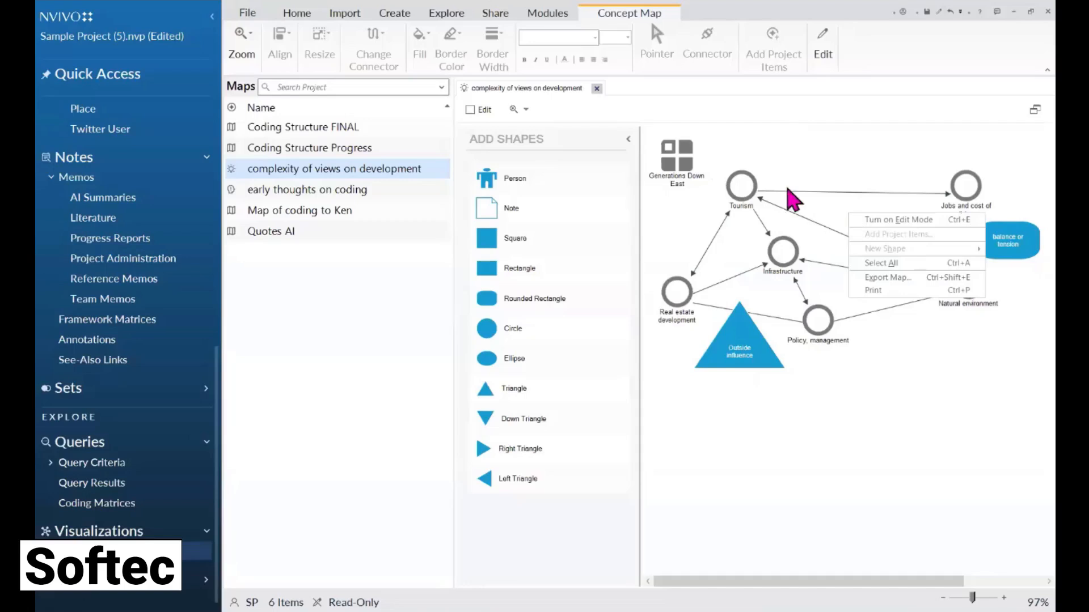
{"action": "left_click", "coordinate": [814, 176]}
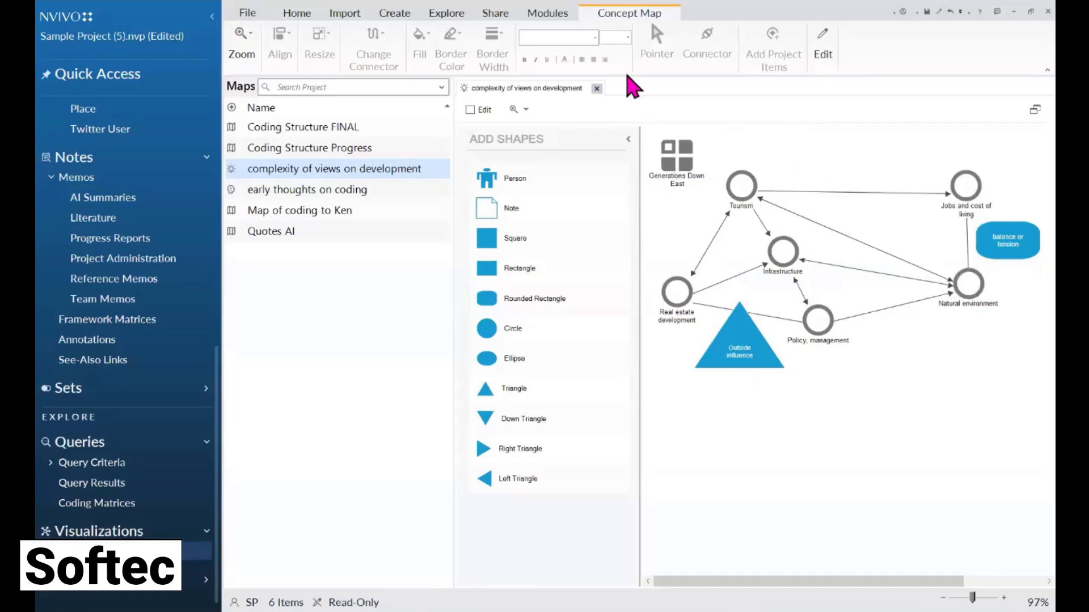
{"action": "left_click", "coordinate": [596, 89]}
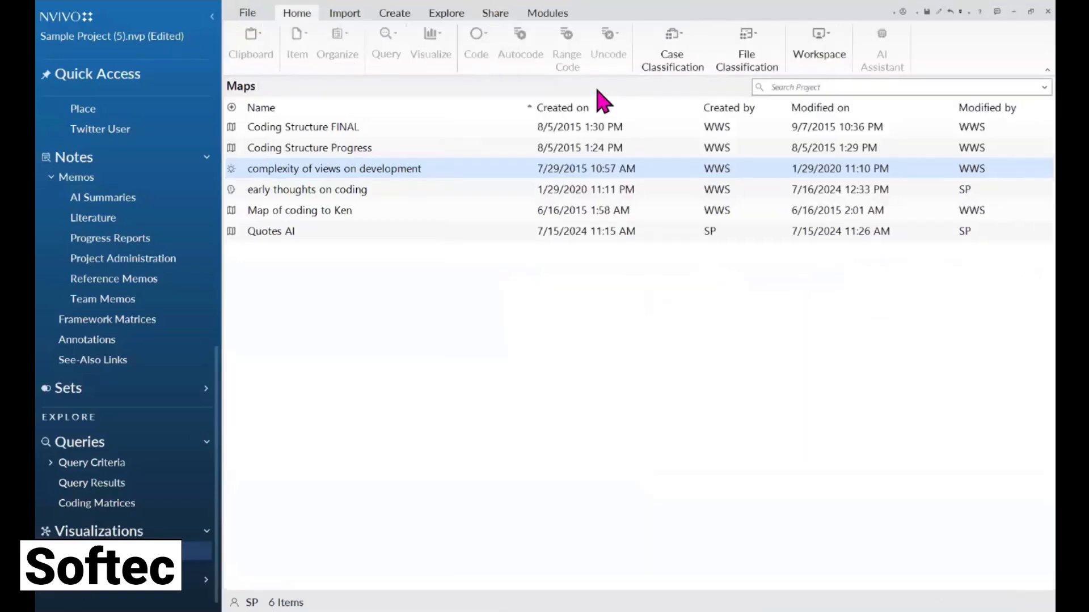
Open the Quotes AI project map and list the project's codes beside it.
{"action": "left_click", "coordinate": [332, 233]}
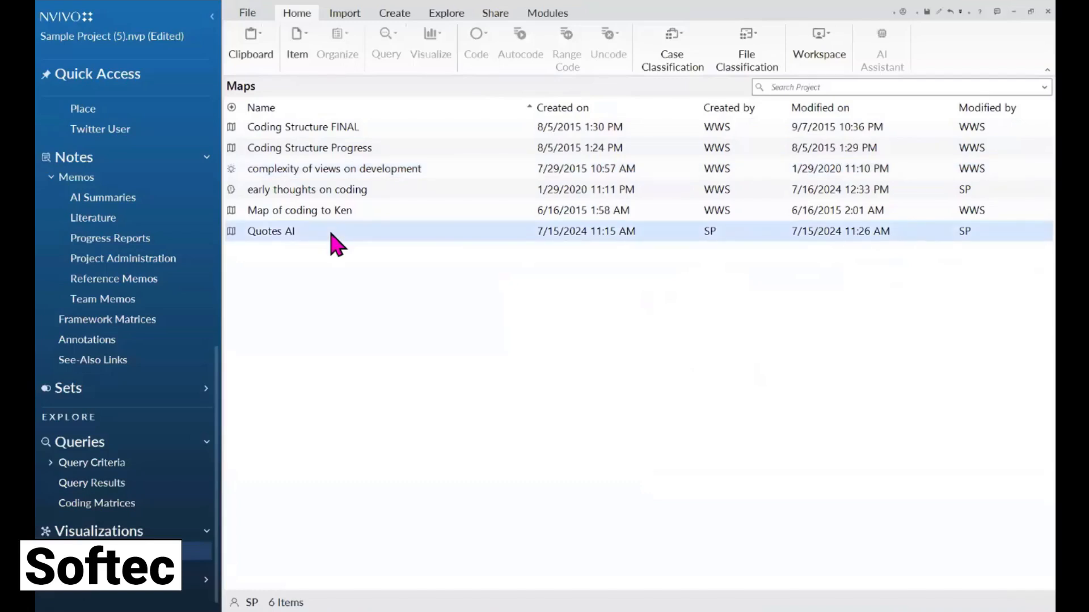
{"action": "double_click", "coordinate": [331, 233]}
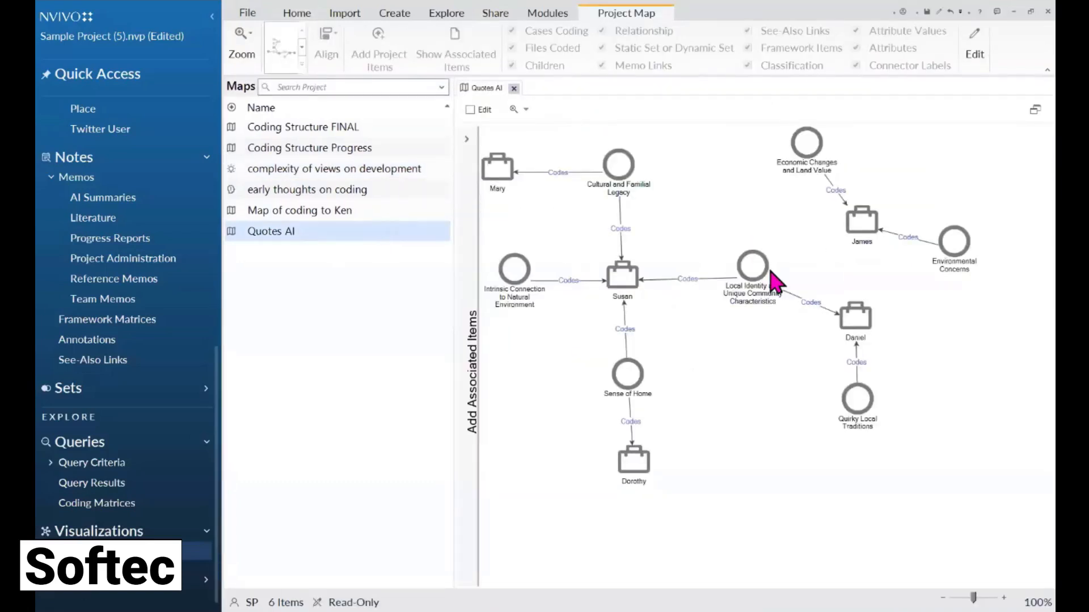
{"action": "left_click_drag", "start_coordinate": [217, 404], "coordinate": [223, 267]}
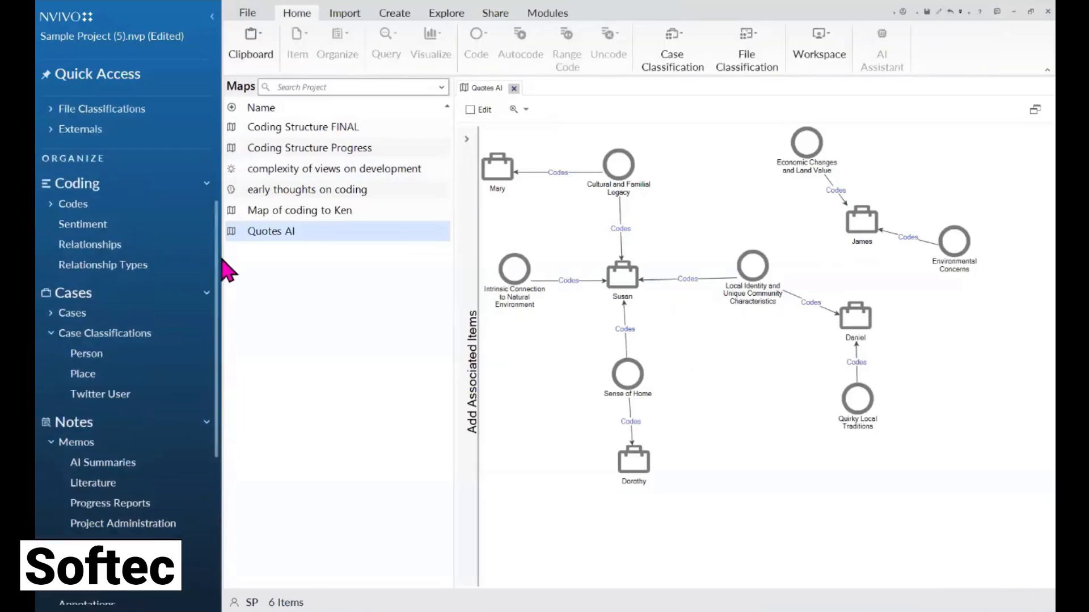
{"action": "left_click", "coordinate": [68, 205]}
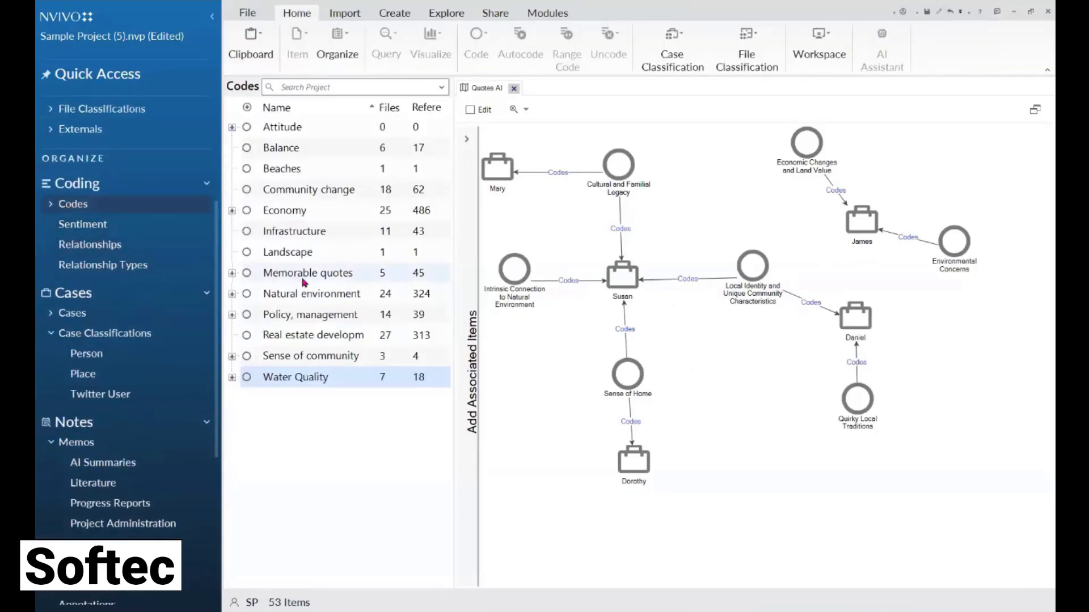
Examine the child codes under Memorable quotes, and close the Quotes AI map.
{"action": "left_click", "coordinate": [232, 273]}
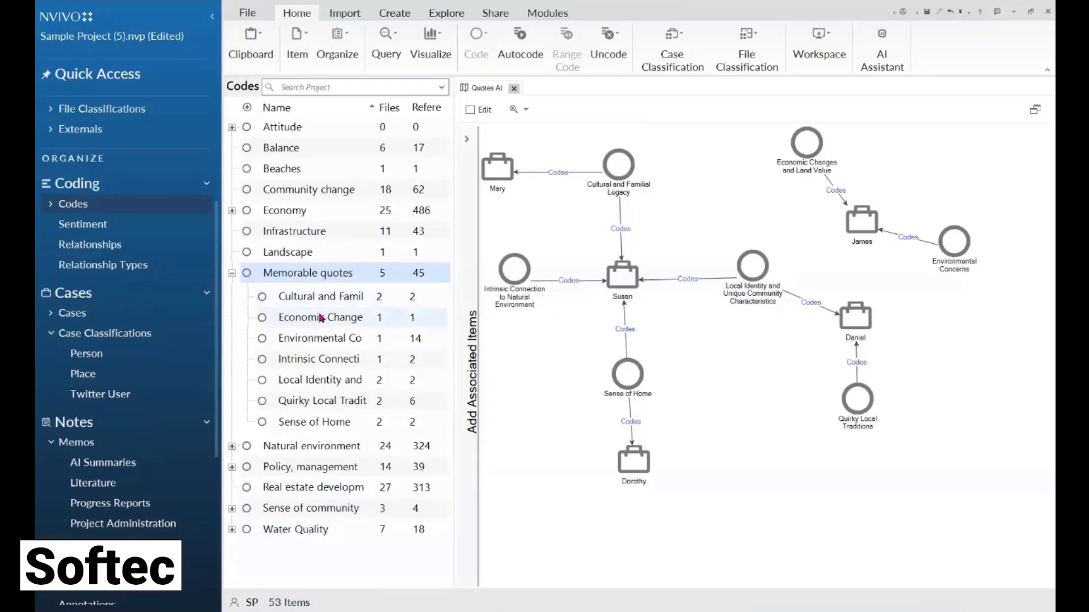
{"action": "left_click", "coordinate": [232, 273]}
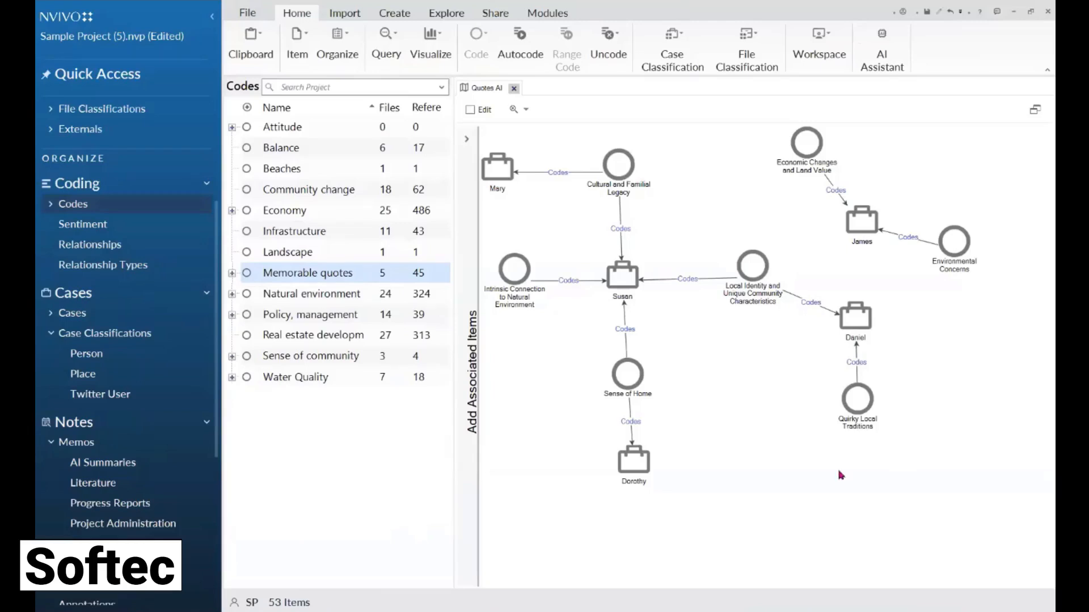
{"action": "left_click", "coordinate": [772, 378]}
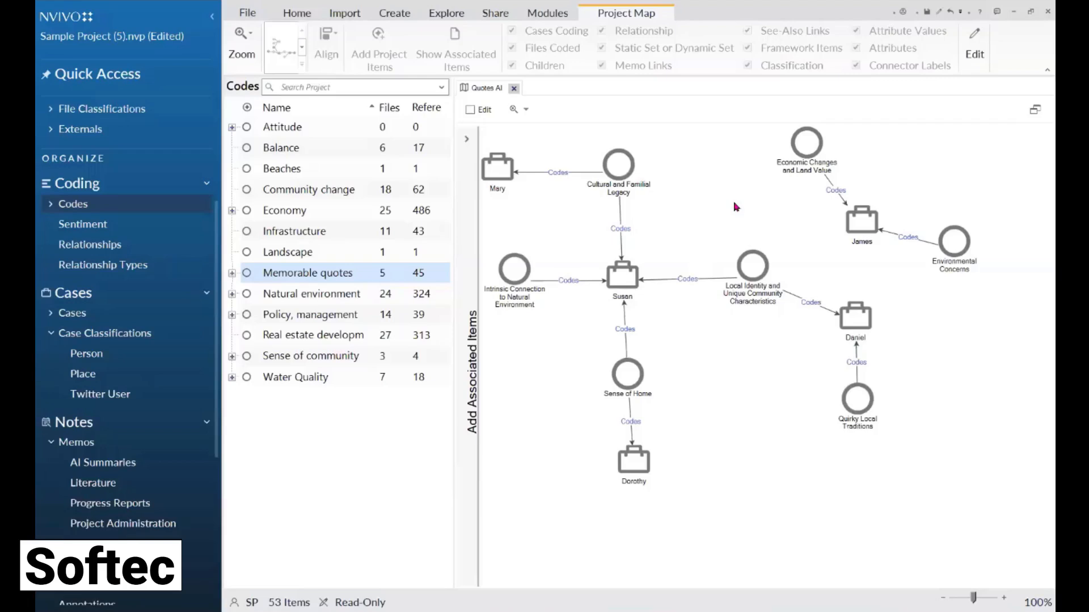
{"action": "left_click", "coordinate": [515, 89]}
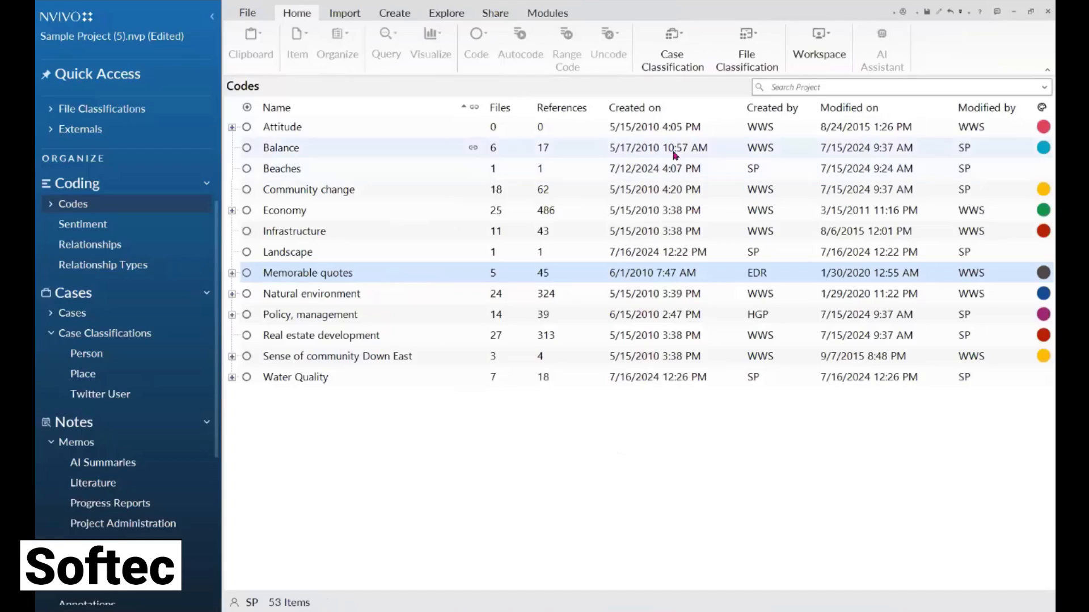
Review the available add-on modules and open Transcription for the audio file in the Interviews folder.
{"action": "left_click", "coordinate": [554, 15]}
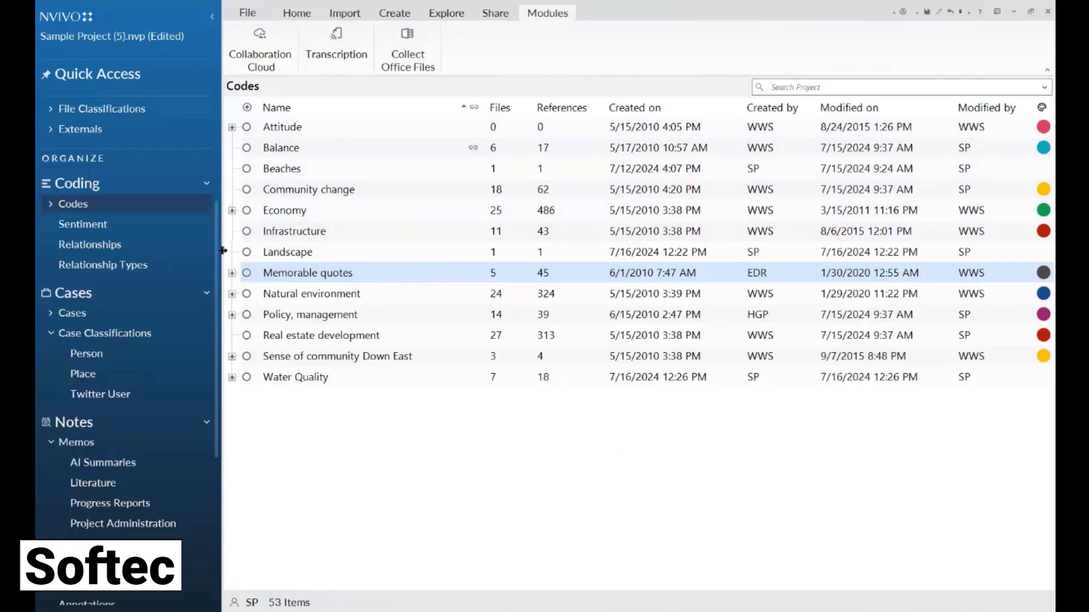
{"action": "scroll", "coordinate": [217, 262], "scroll_direction": "up", "scroll_amount": 3}
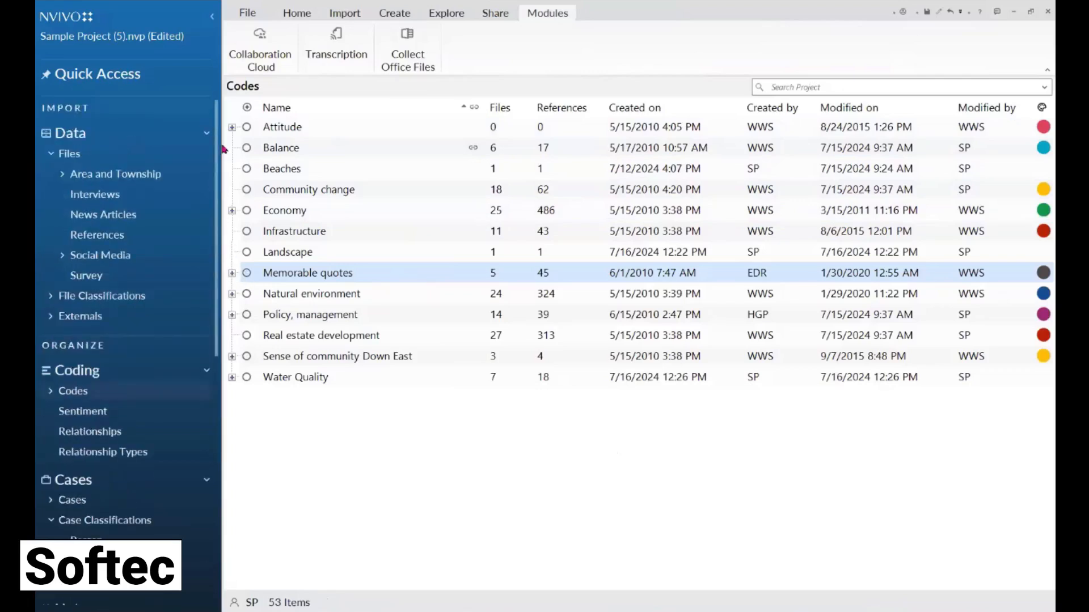
{"action": "left_click", "coordinate": [112, 199]}
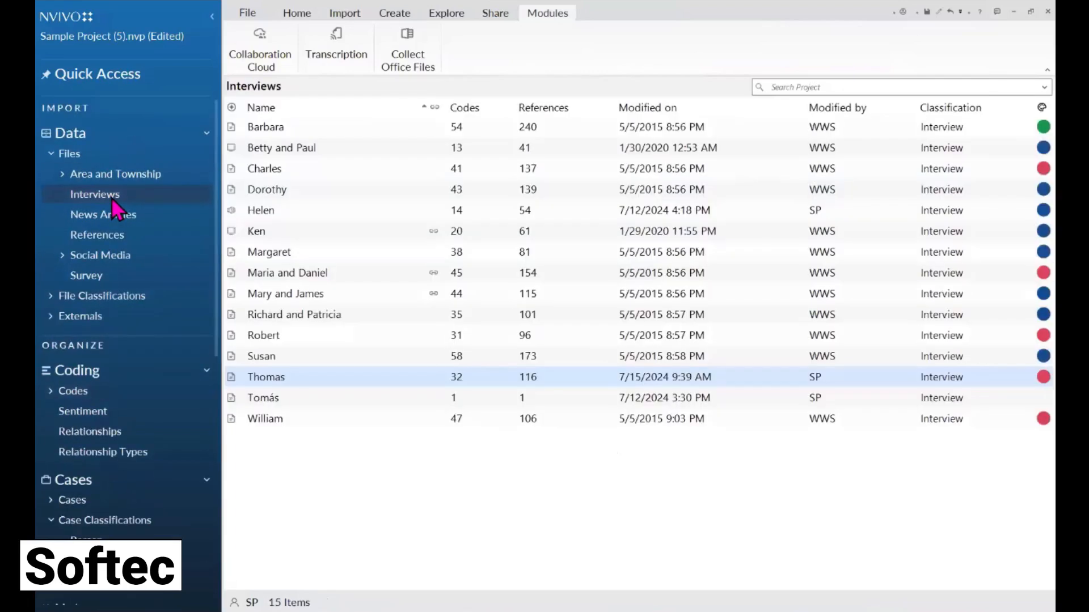
{"action": "right_click", "coordinate": [337, 211]}
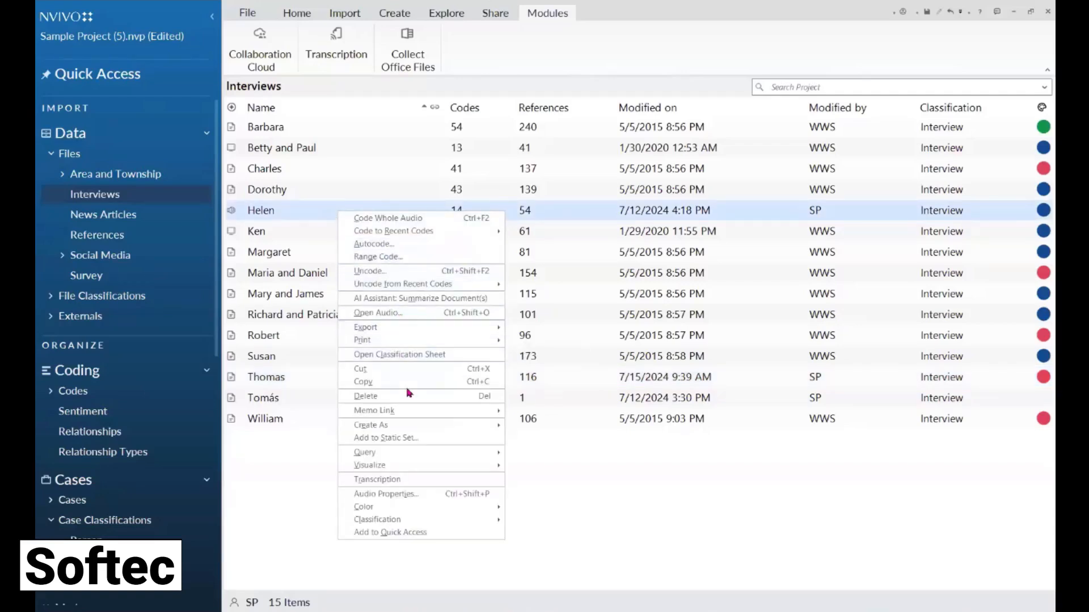
{"action": "left_click", "coordinate": [402, 480]}
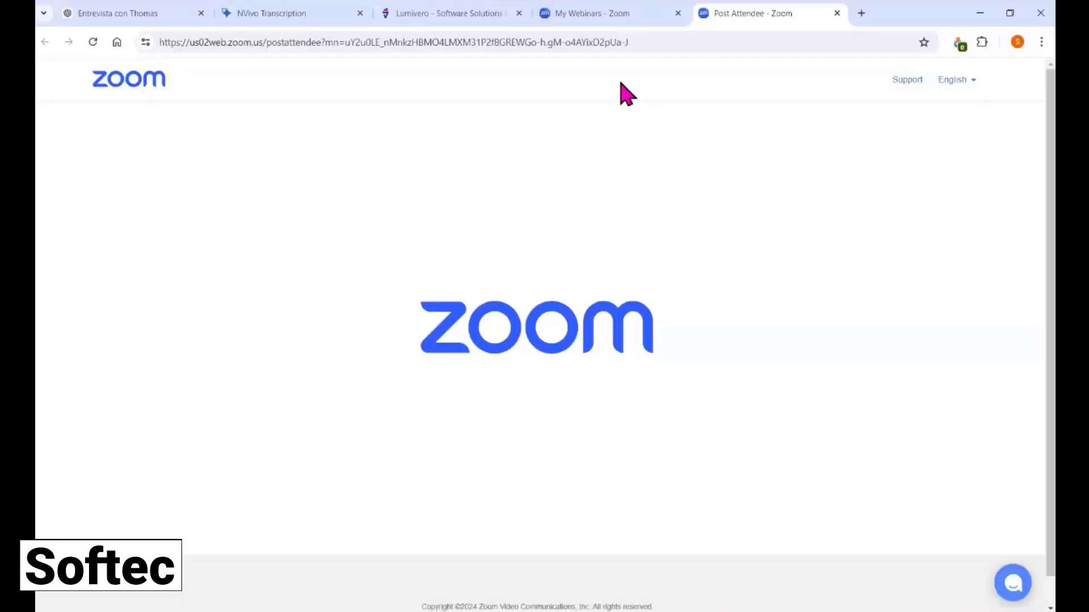
Switch to NVivo Transcription in the browser, show its files page and open the transcript modified Jul 12, 2024.
{"action": "left_click", "coordinate": [287, 16]}
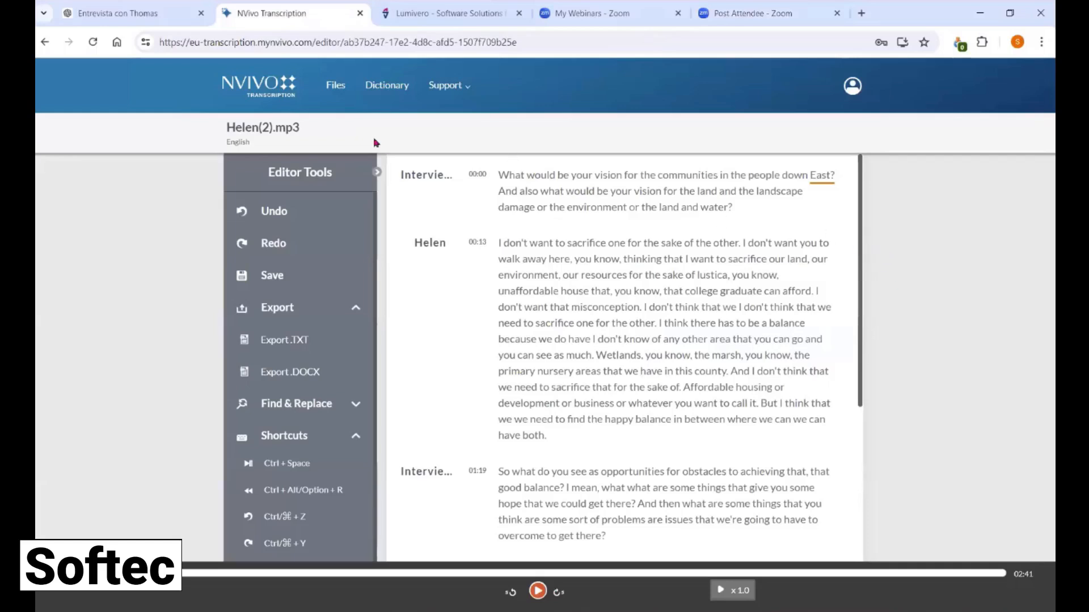
{"action": "left_click", "coordinate": [261, 95]}
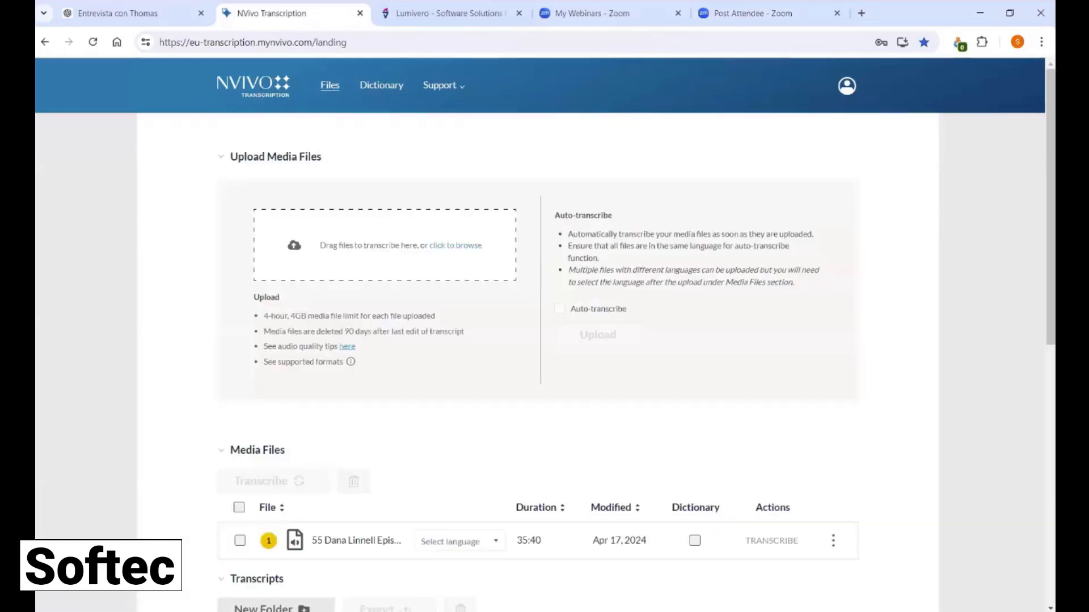
{"action": "scroll", "coordinate": [1041, 195], "scroll_direction": "down", "scroll_amount": 7}
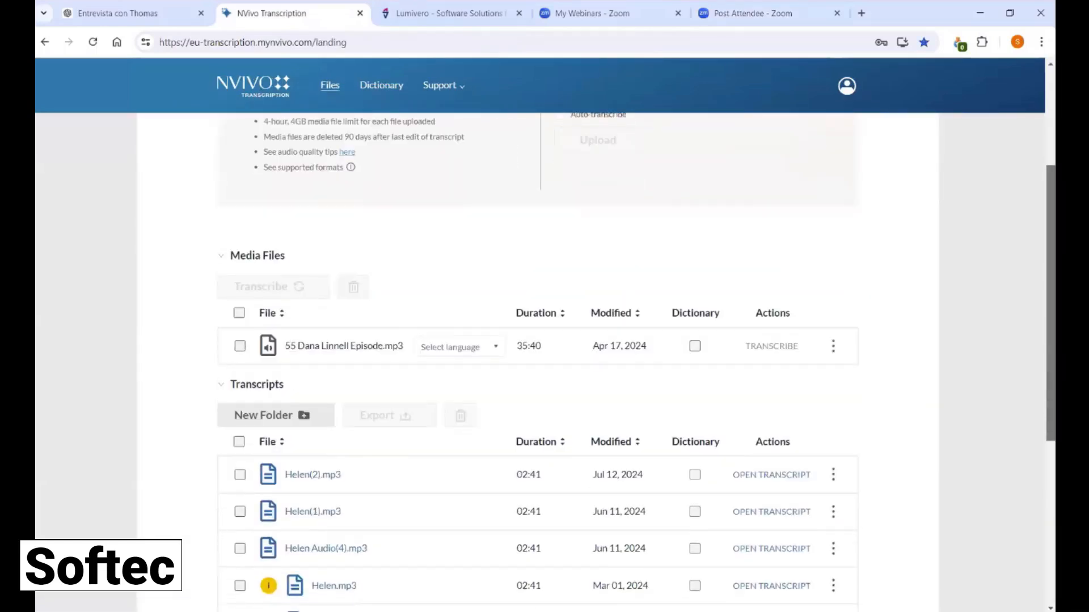
{"action": "left_click", "coordinate": [780, 262]}
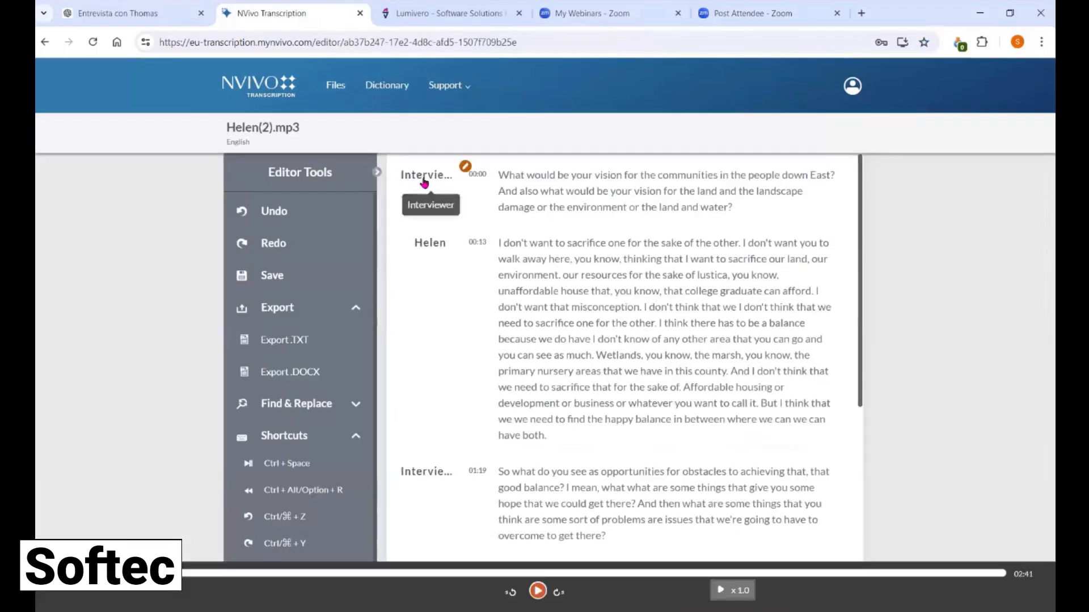
Play the transcript's audio briefly and pause it, and close the Transcription window back in NVivo.
{"action": "left_click", "coordinate": [538, 591]}
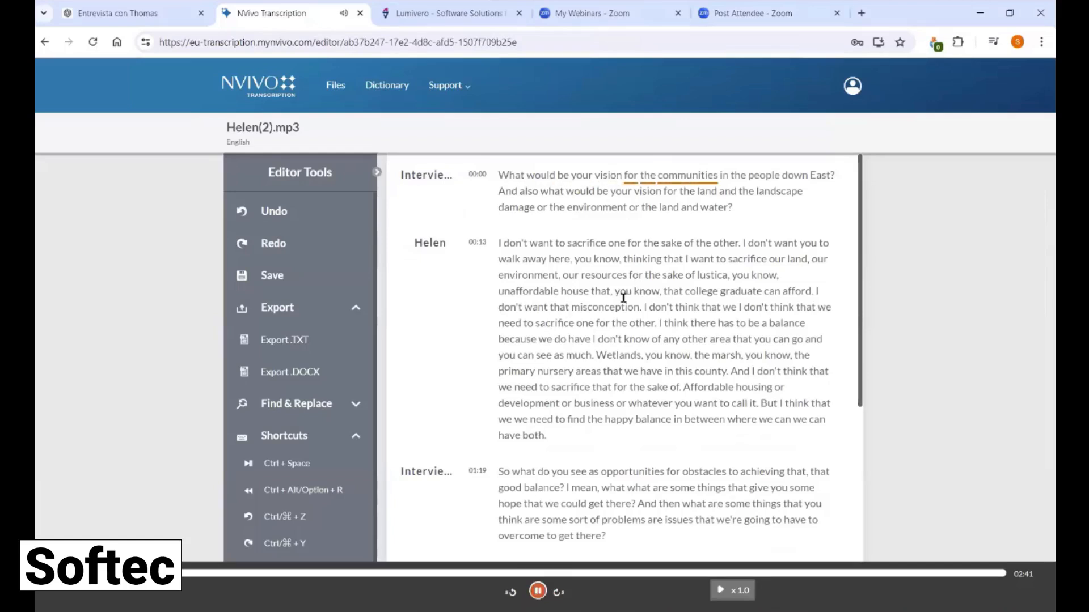
{"action": "left_click", "coordinate": [538, 591]}
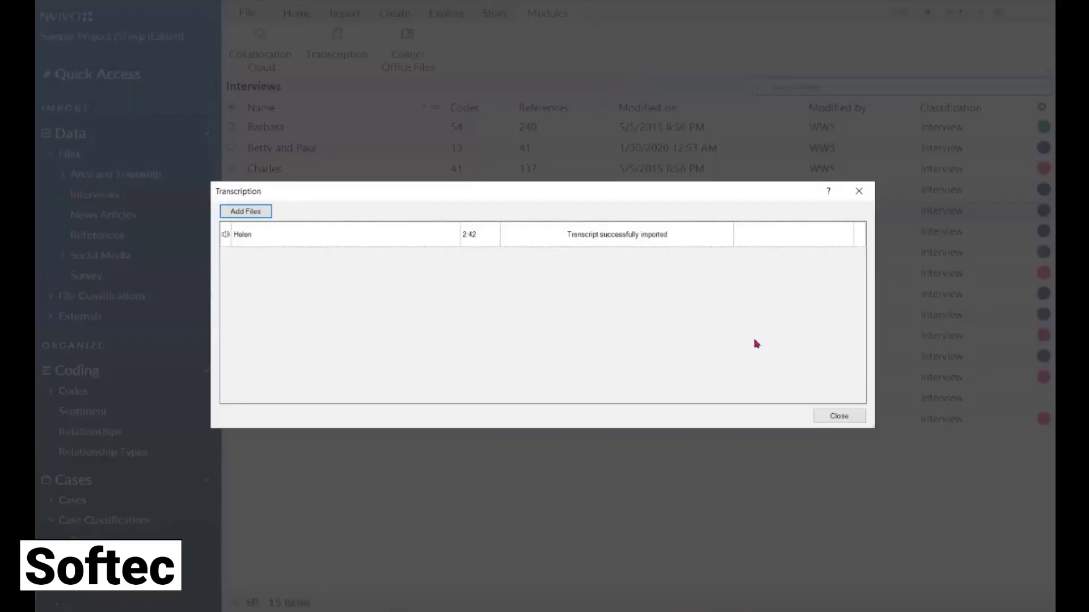
{"action": "left_click", "coordinate": [838, 417]}
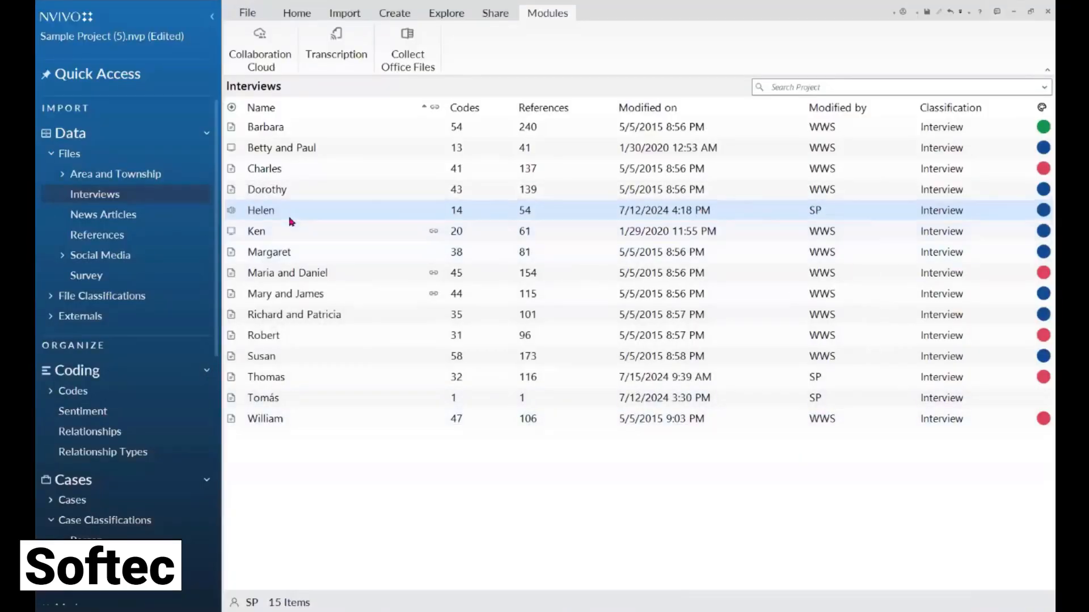
Open the audio file in the Interviews folder, and play its recording for a few seconds before stopping it.
{"action": "double_click", "coordinate": [267, 215]}
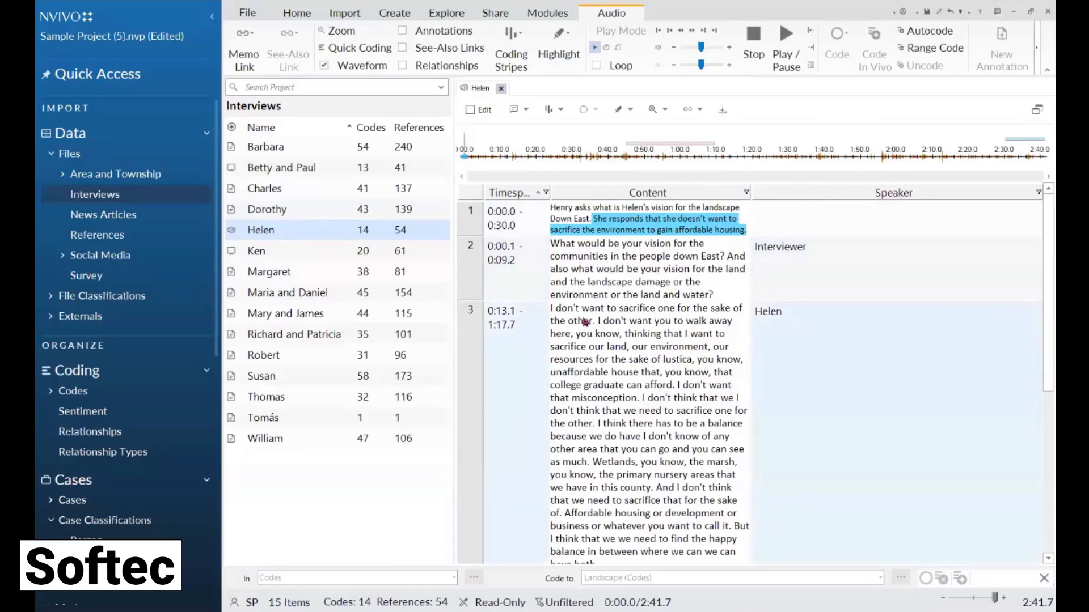
{"action": "scroll", "coordinate": [600, 307], "scroll_direction": "down", "scroll_amount": 1}
{"action": "left_click_drag", "start_coordinate": [554, 312], "coordinate": [672, 350]}
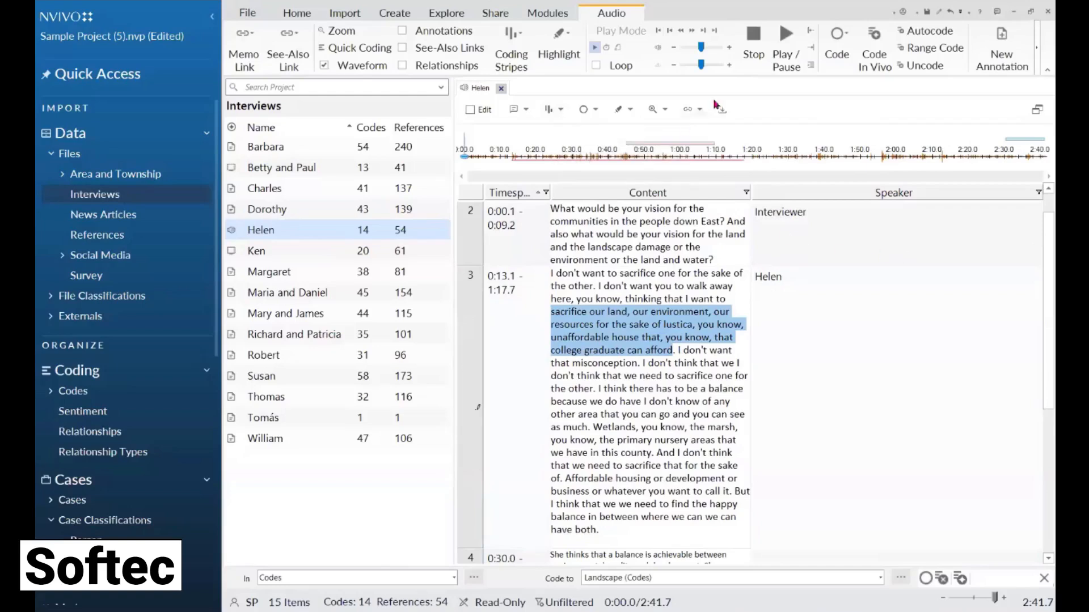
{"action": "left_click", "coordinate": [786, 39]}
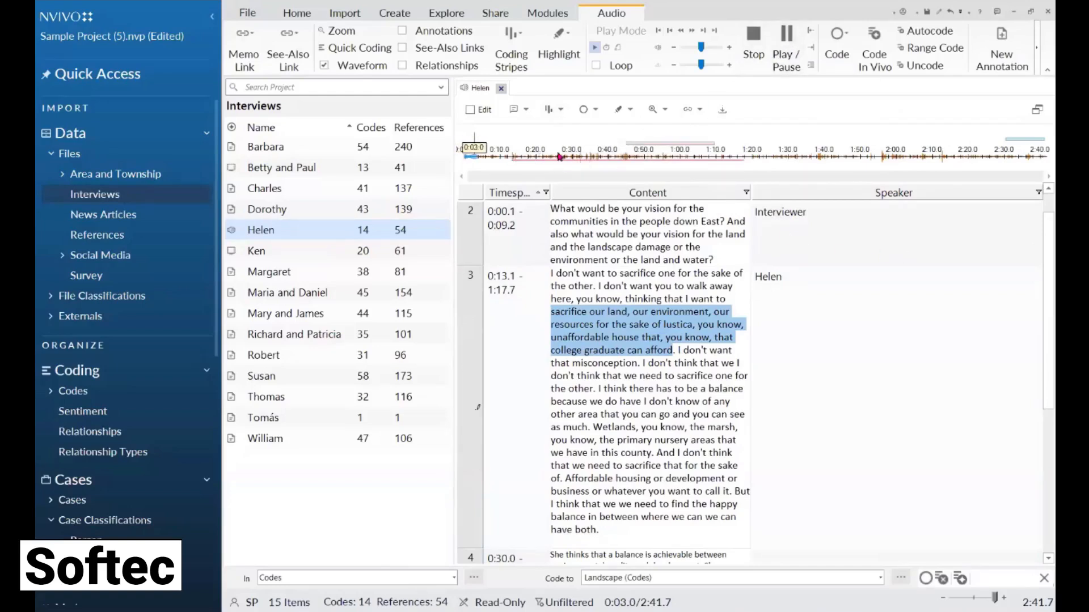
{"action": "left_click", "coordinate": [747, 37]}
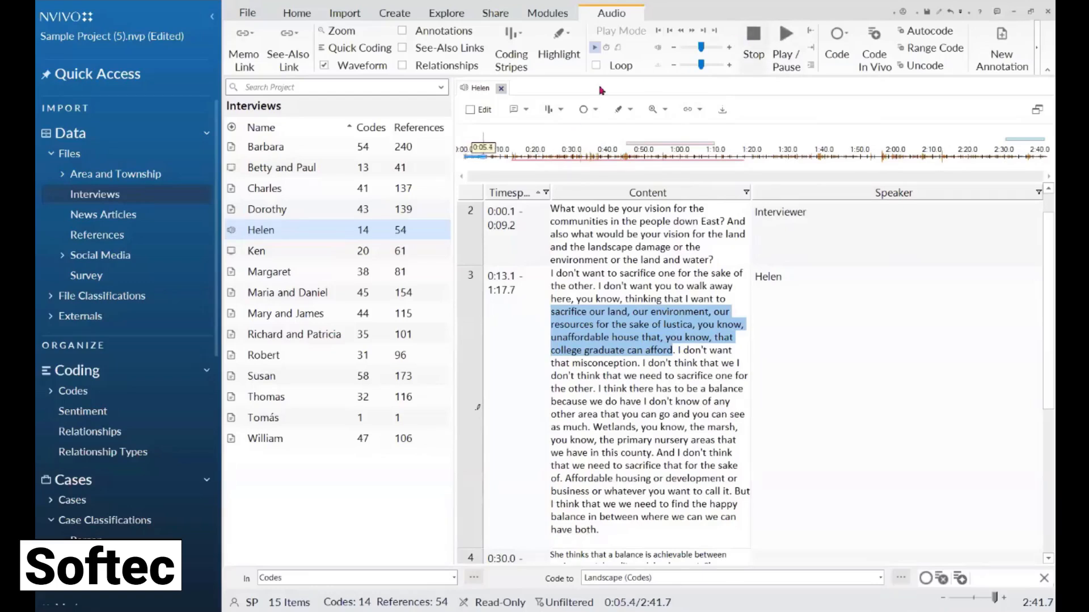
Code the audio segment from about 0:16.5 to 0:27.3 and the start of the interviewee's transcript answer at the Landscape code.
{"action": "left_click", "coordinate": [74, 391]}
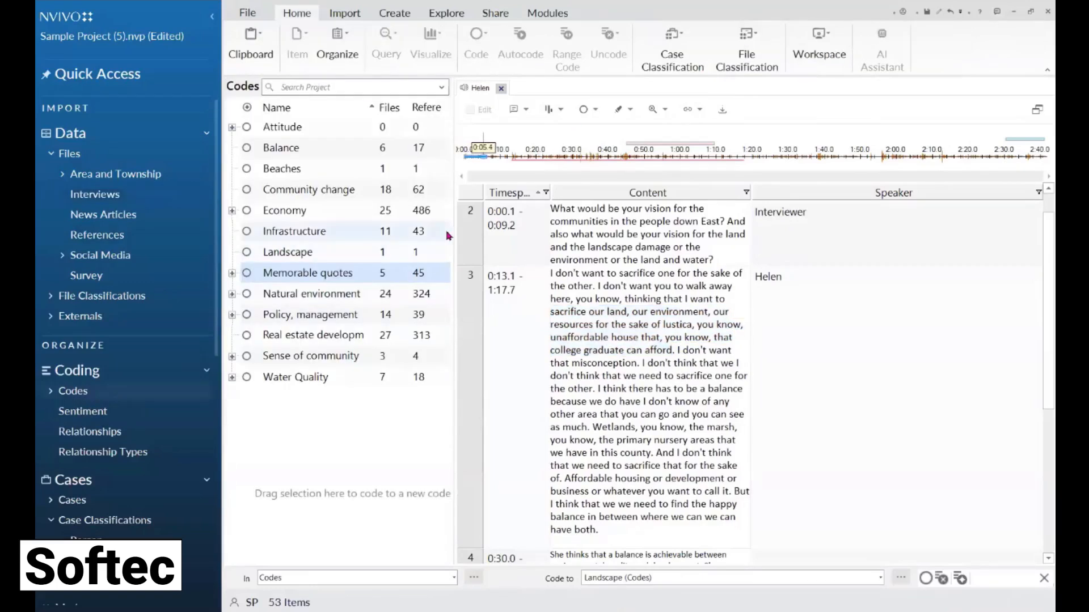
{"action": "left_click", "coordinate": [552, 163]}
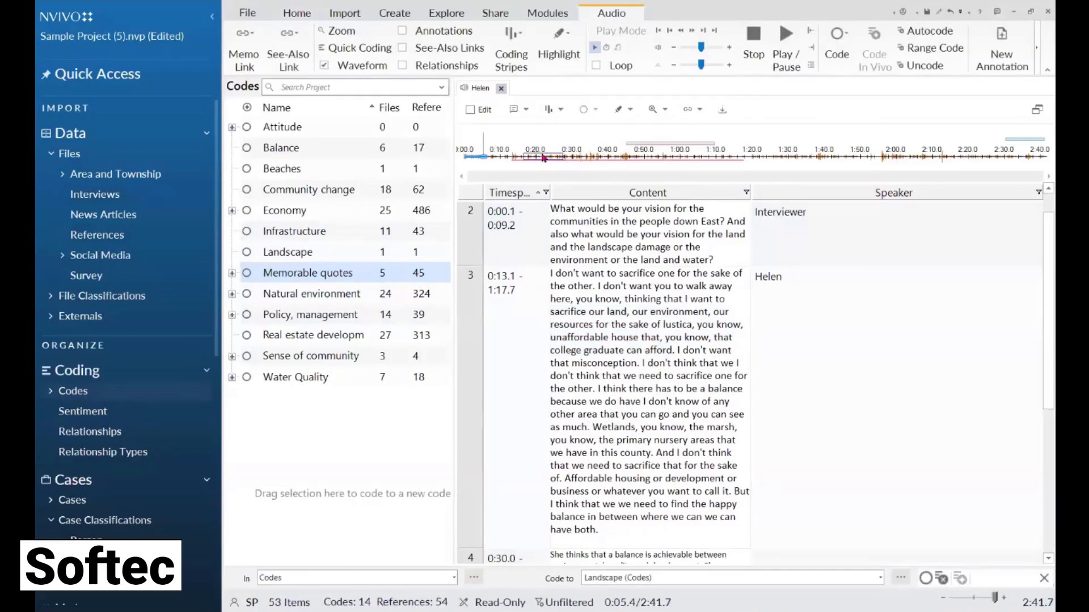
{"action": "left_click_drag", "start_coordinate": [543, 157], "coordinate": [311, 254]}
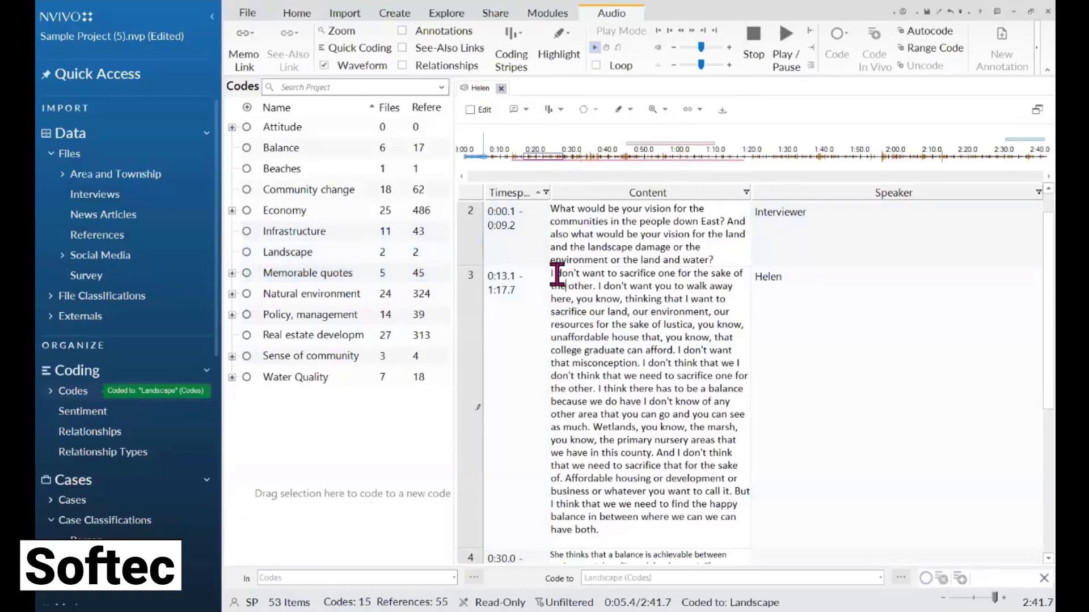
{"action": "left_click_drag", "start_coordinate": [551, 274], "coordinate": [673, 351]}
{"action": "left_click_drag", "start_coordinate": [584, 286], "coordinate": [299, 258]}
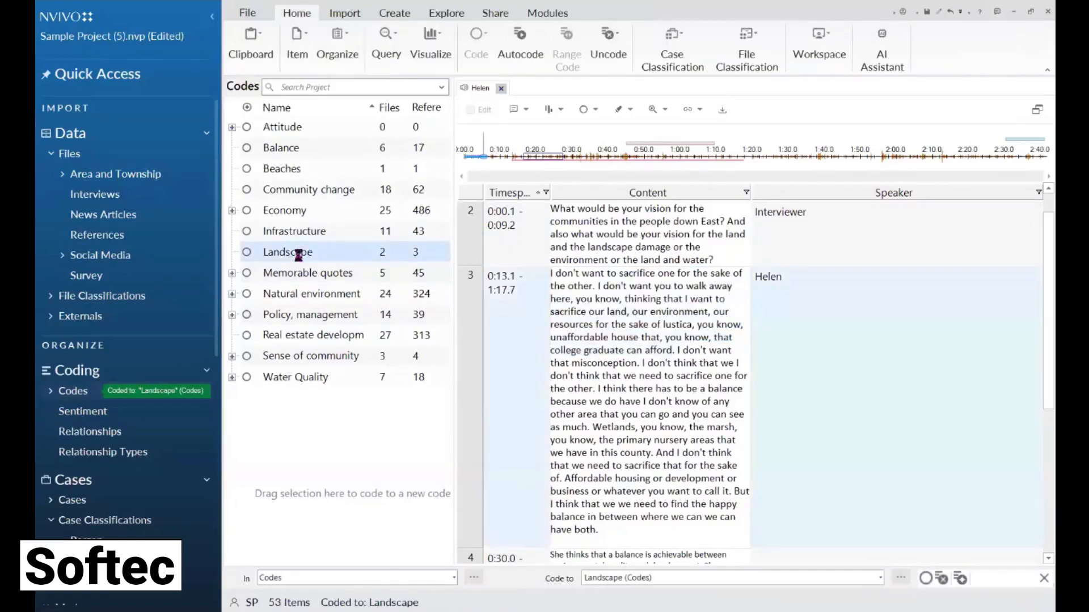
Review the Landscape code's audio references, playing the coded segment briefly, and close the code and the audio file.
{"action": "double_click", "coordinate": [300, 254]}
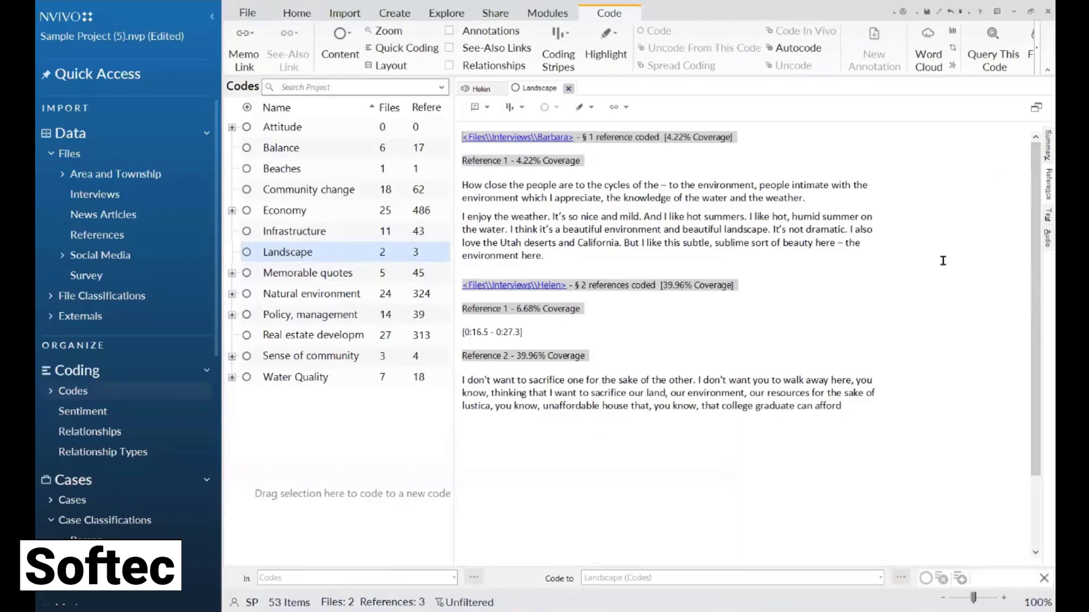
{"action": "left_click", "coordinate": [1042, 246]}
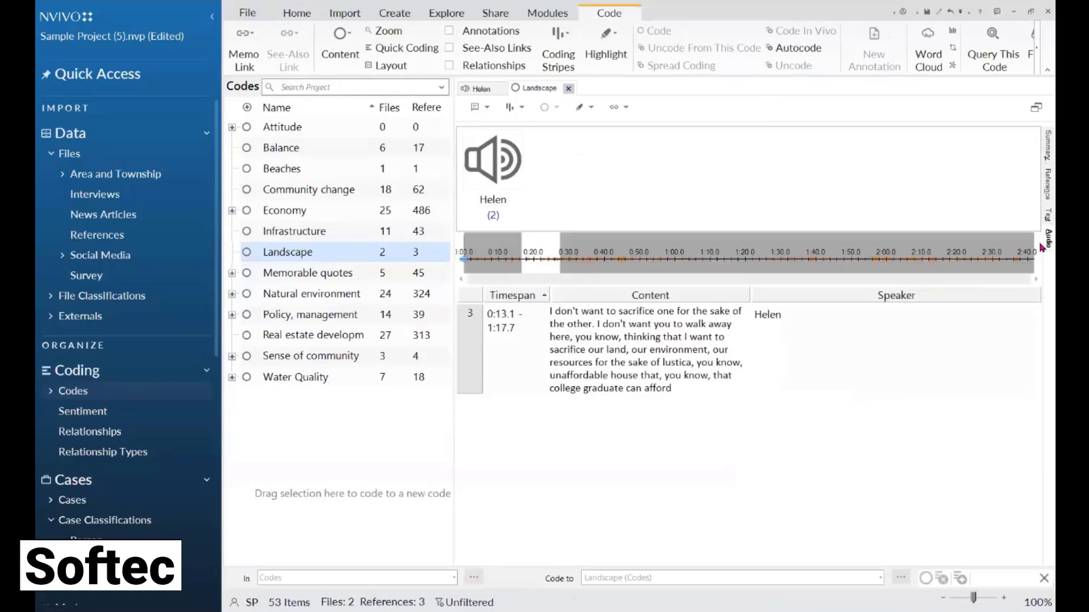
{"action": "left_click", "coordinate": [786, 39]}
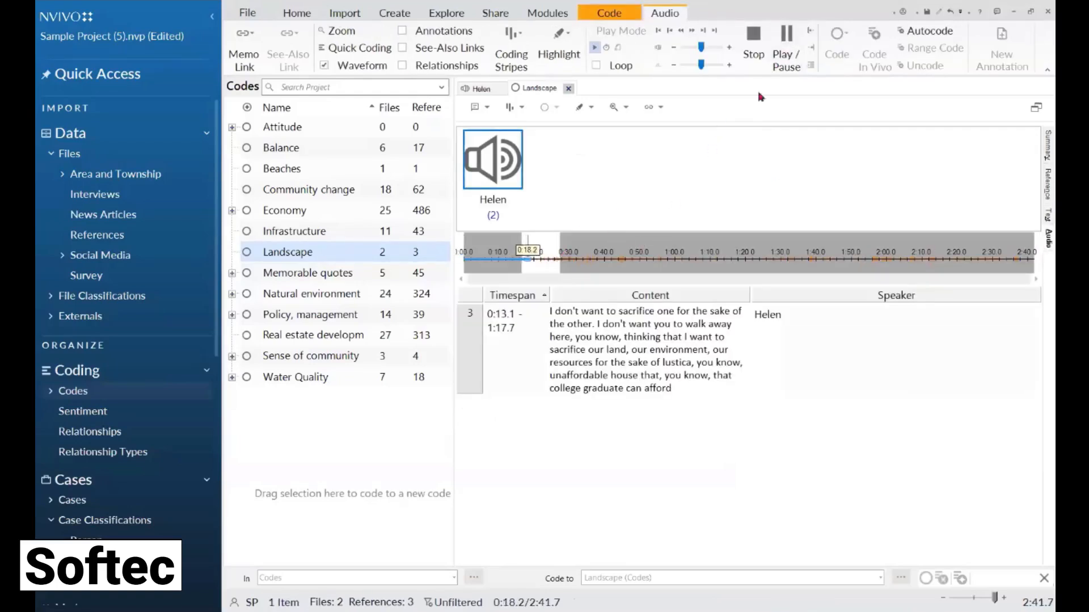
{"action": "left_click", "coordinate": [786, 54]}
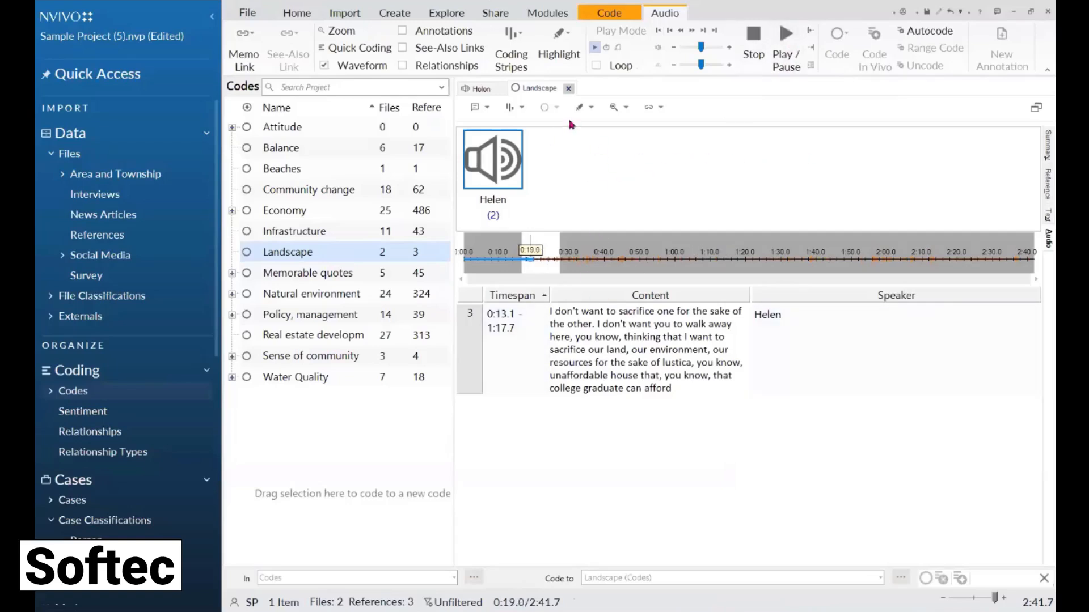
{"action": "left_click", "coordinate": [569, 89]}
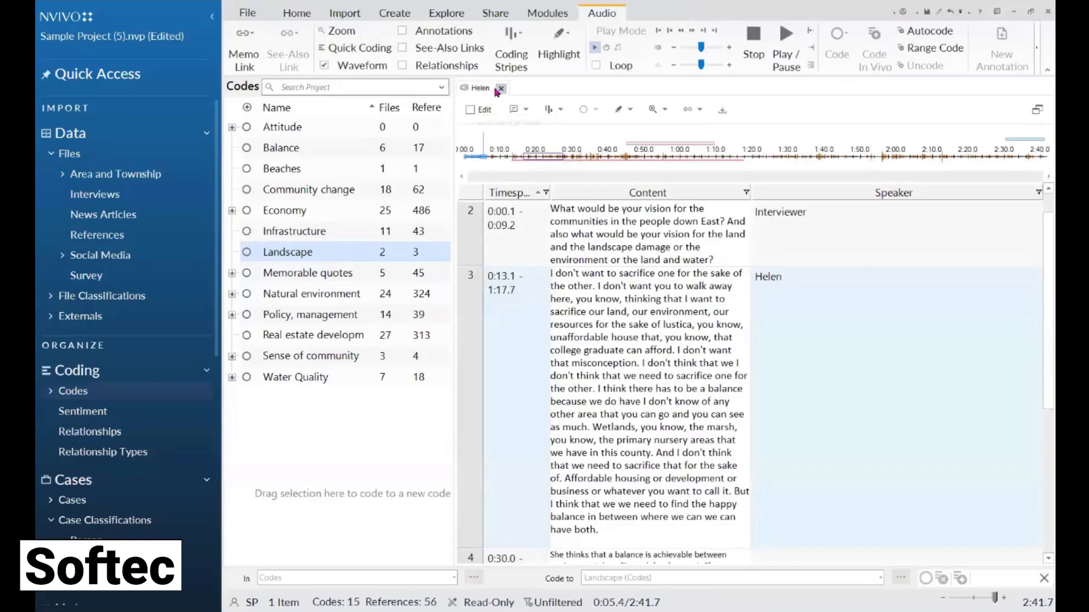
{"action": "left_click", "coordinate": [502, 89]}
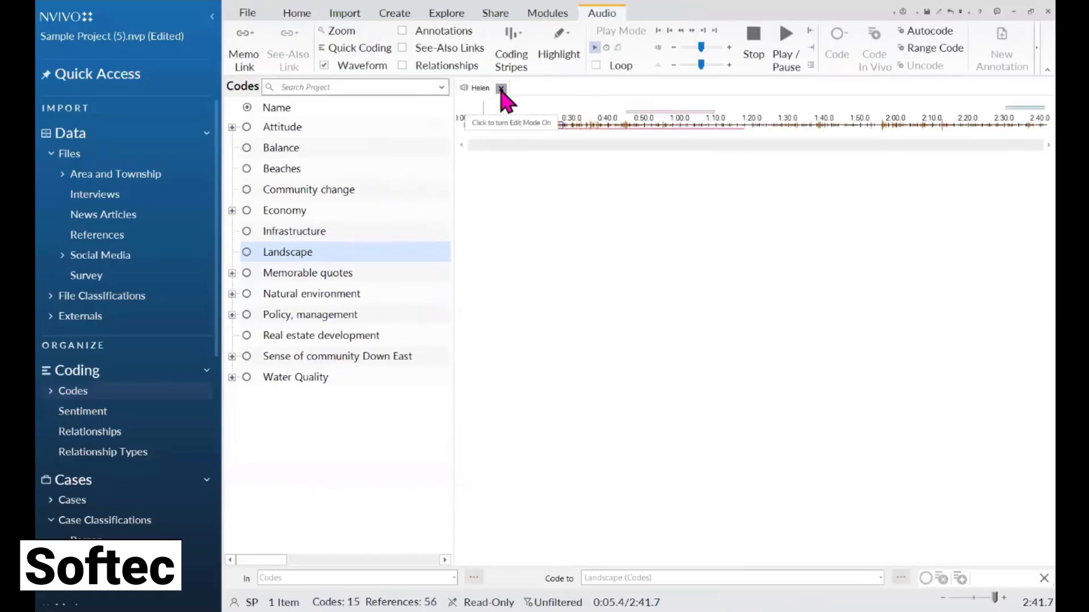
Open the first document in the Interviews folder and hide its annotations.
{"action": "left_click", "coordinate": [548, 13]}
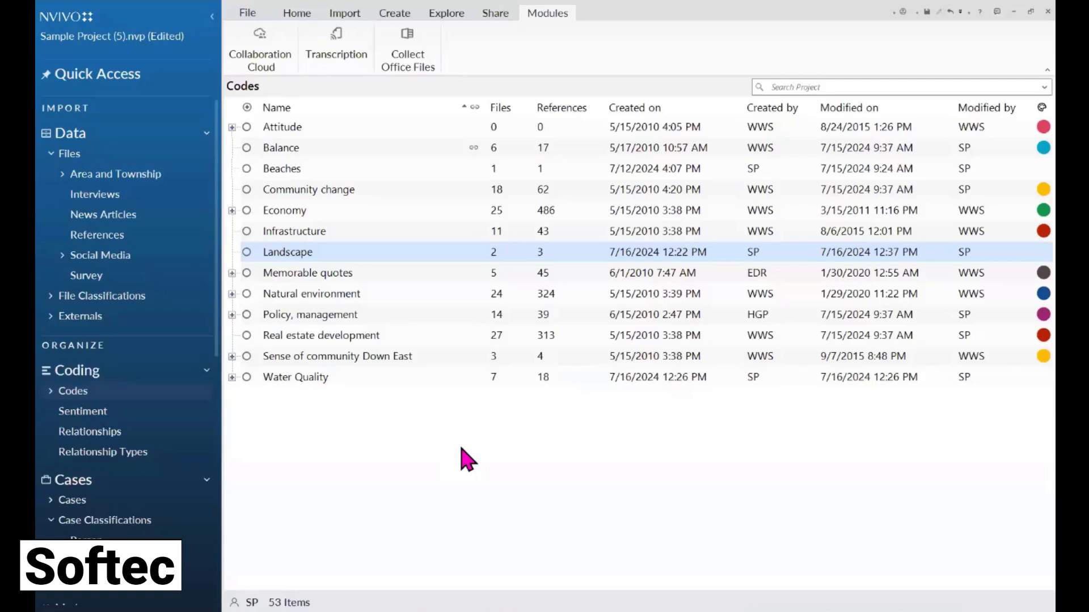
{"action": "left_click", "coordinate": [94, 199]}
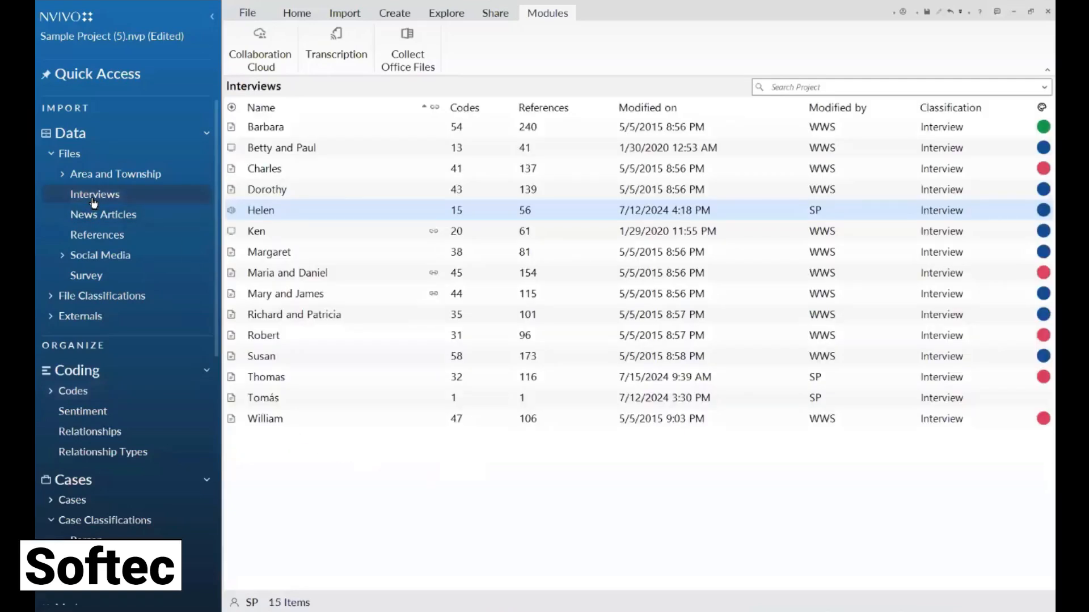
{"action": "double_click", "coordinate": [328, 134]}
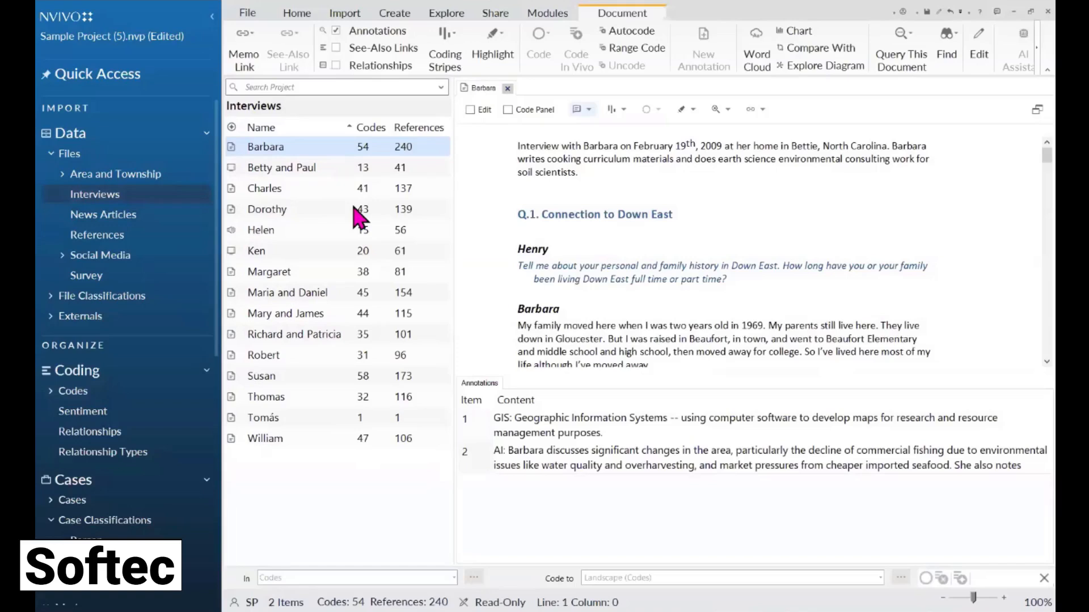
{"action": "left_click", "coordinate": [589, 108]}
{"action": "left_click", "coordinate": [593, 130]}
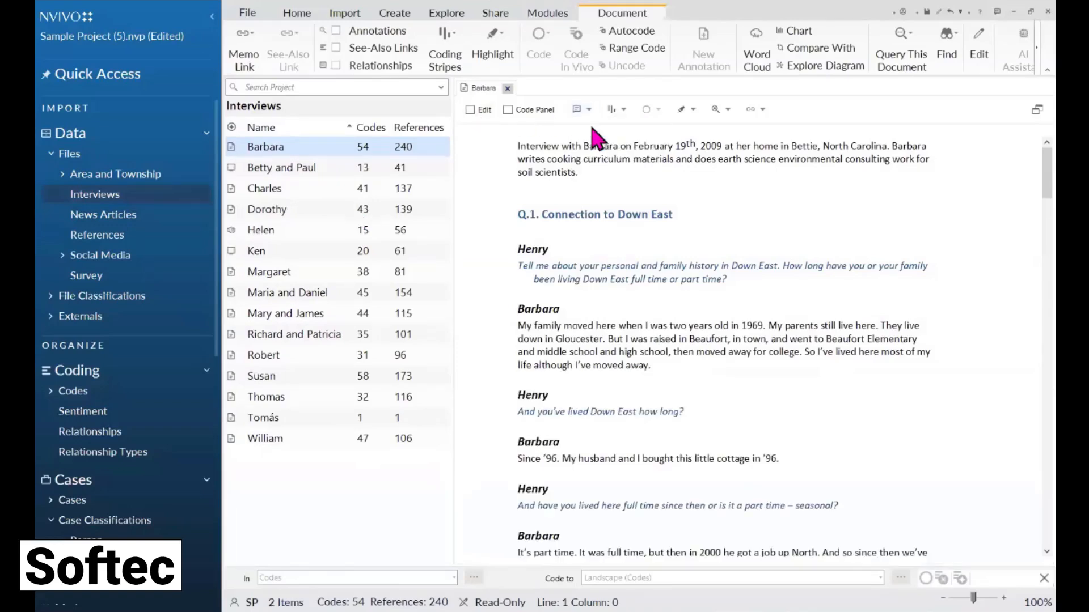
Show all coding stripes, and try to display stripes for the four project users other than NVivo and NVivo AI.
{"action": "left_click", "coordinate": [625, 110]}
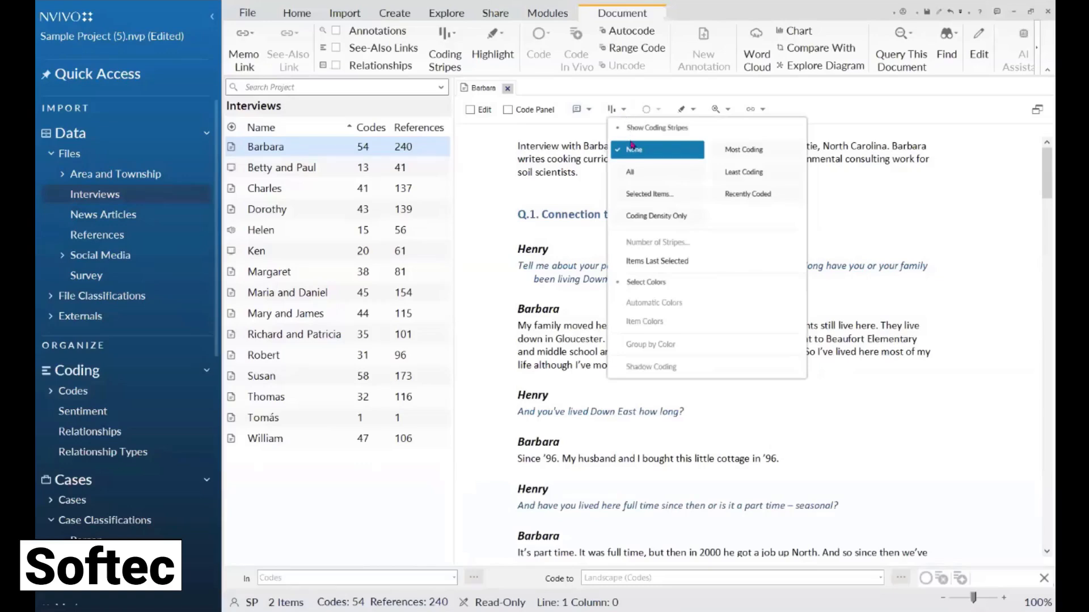
{"action": "left_click", "coordinate": [644, 171]}
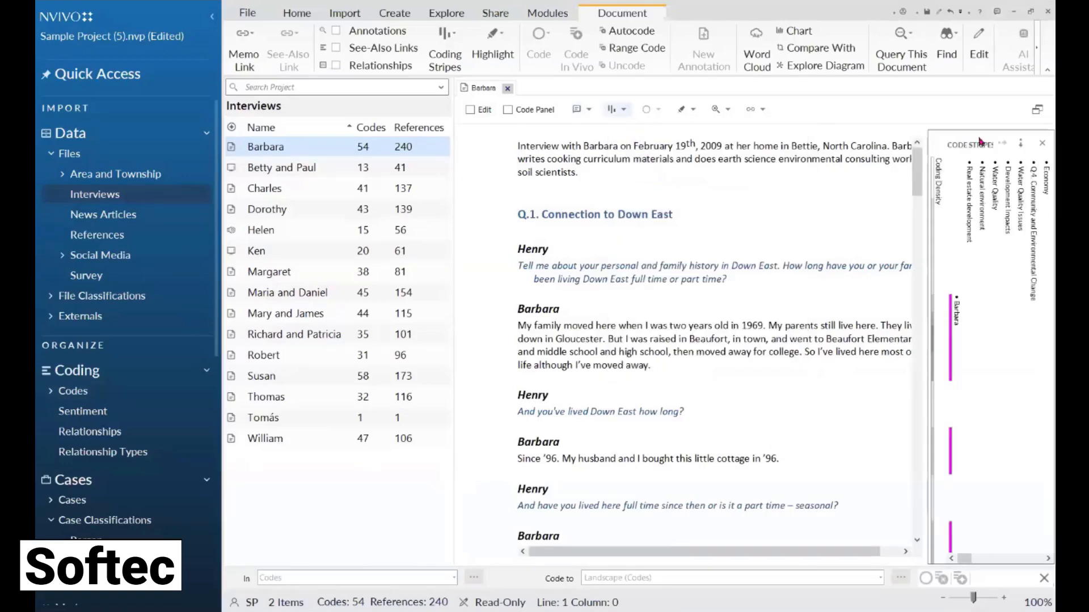
{"action": "left_click", "coordinate": [619, 110]}
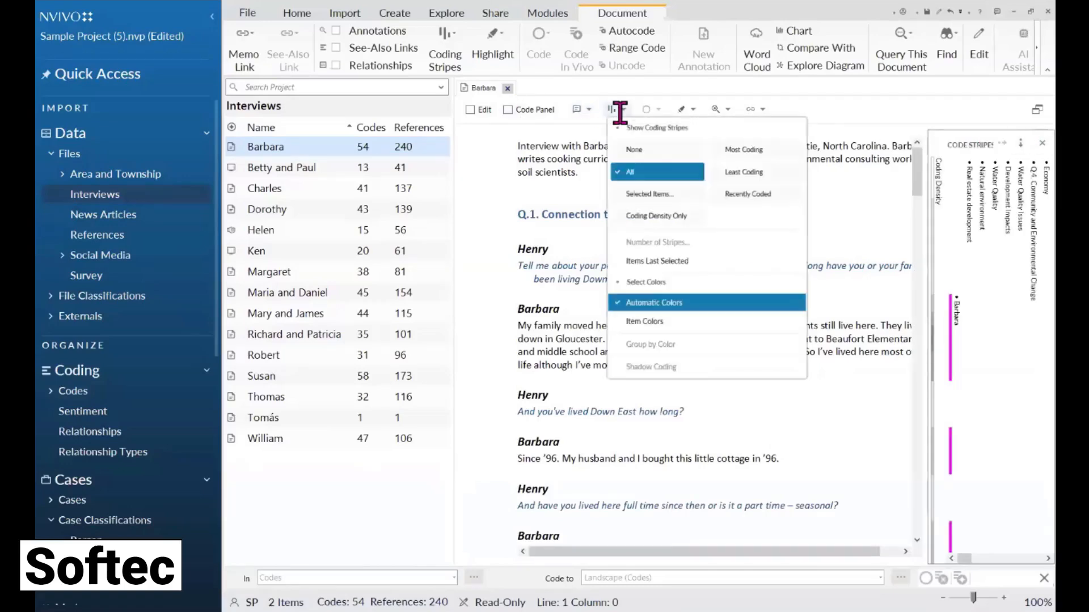
{"action": "left_click", "coordinate": [648, 194]}
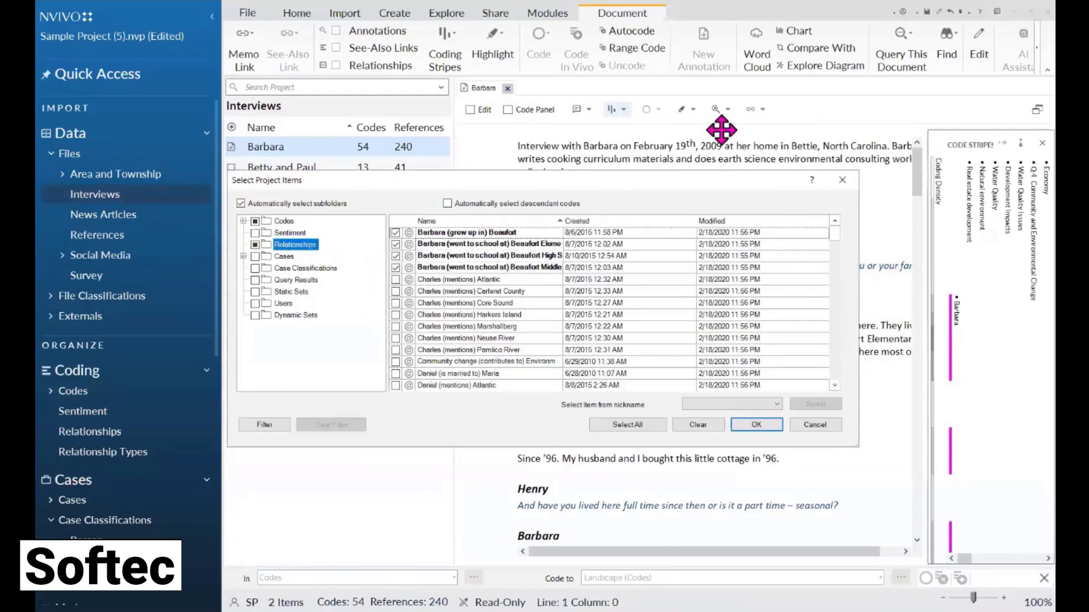
{"action": "left_click", "coordinate": [284, 303]}
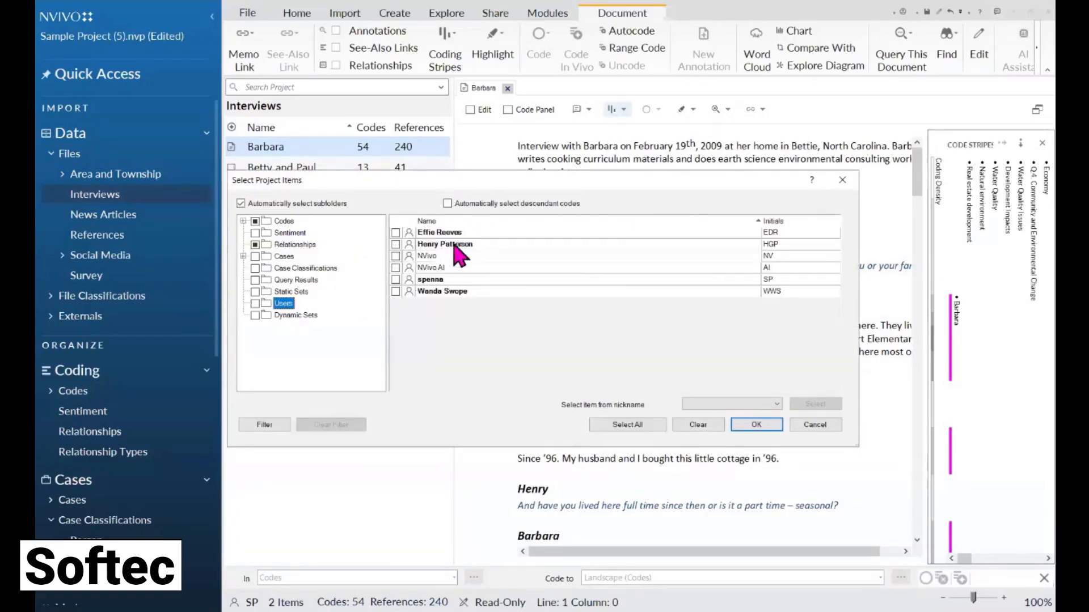
{"action": "left_click", "coordinate": [396, 232]}
{"action": "left_click", "coordinate": [395, 243]}
{"action": "left_click", "coordinate": [395, 280]}
{"action": "left_click", "coordinate": [396, 291]}
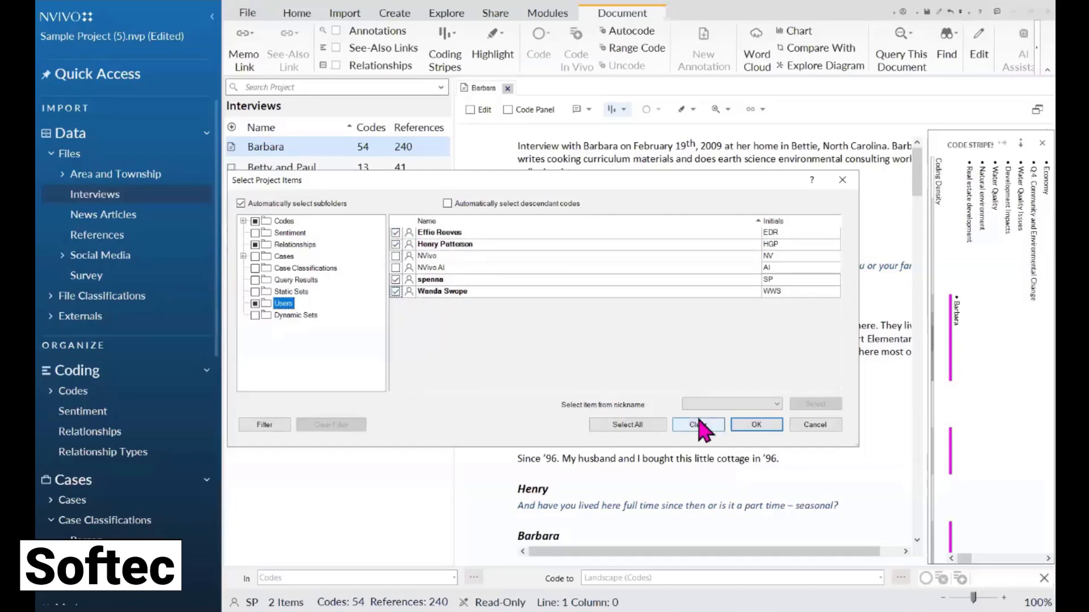
{"action": "left_click", "coordinate": [746, 429]}
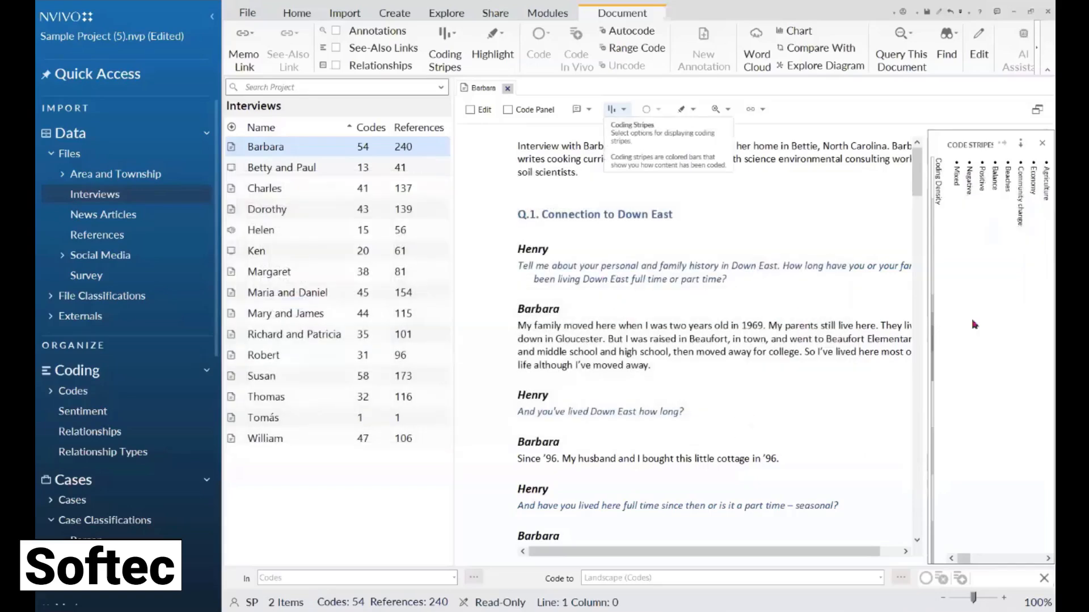
Highlight the passage coded at Beaches from its stripe, and turn the coding stripes off.
{"action": "left_click_drag", "start_coordinate": [918, 185], "coordinate": [918, 251]}
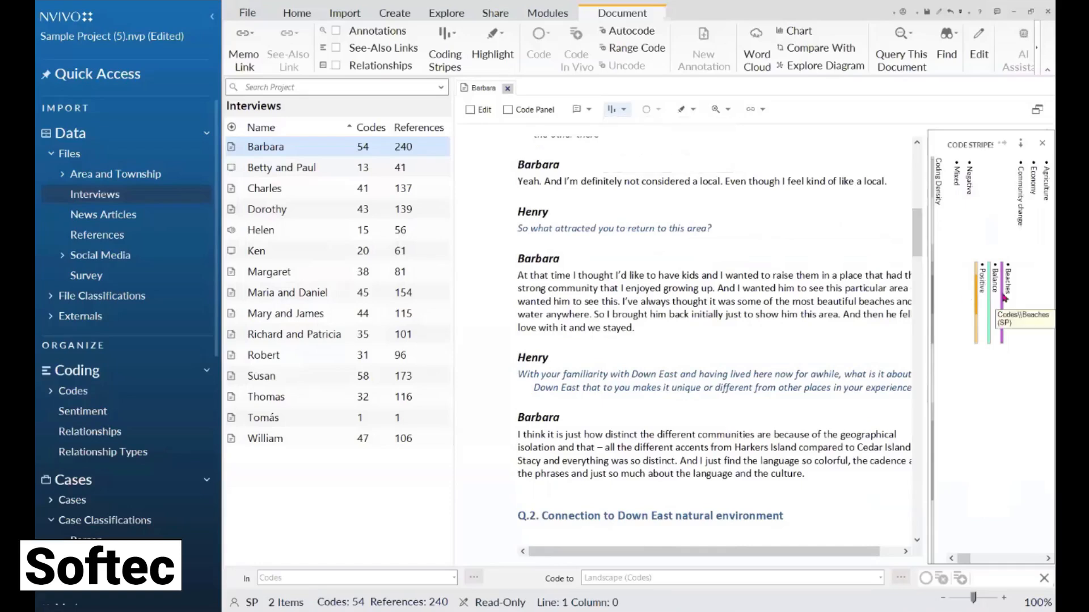
{"action": "mouse_move", "coordinate": [1004, 297]}
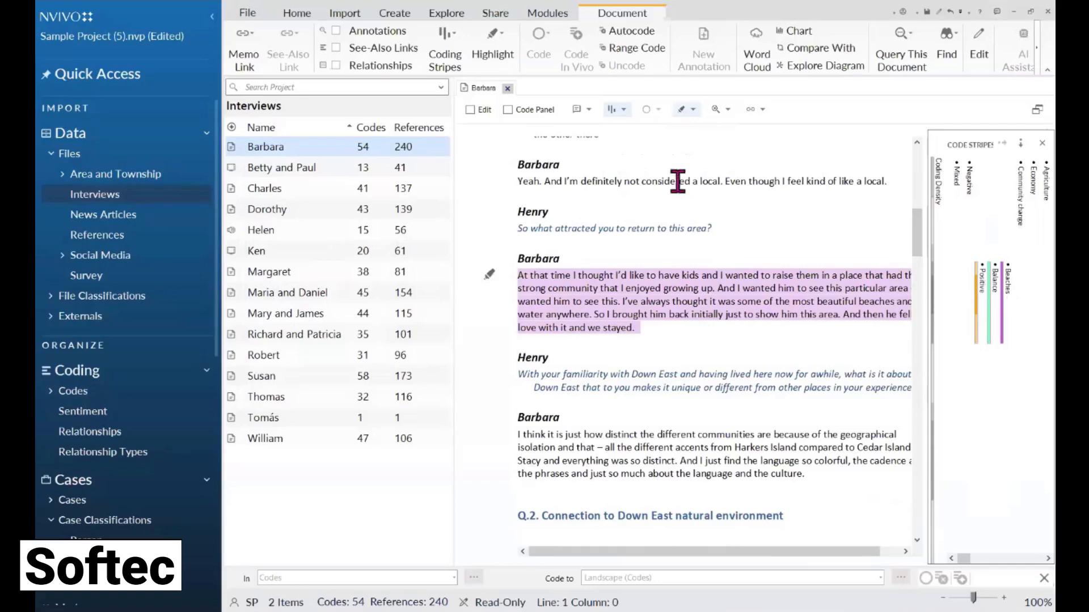
{"action": "left_click", "coordinate": [621, 110]}
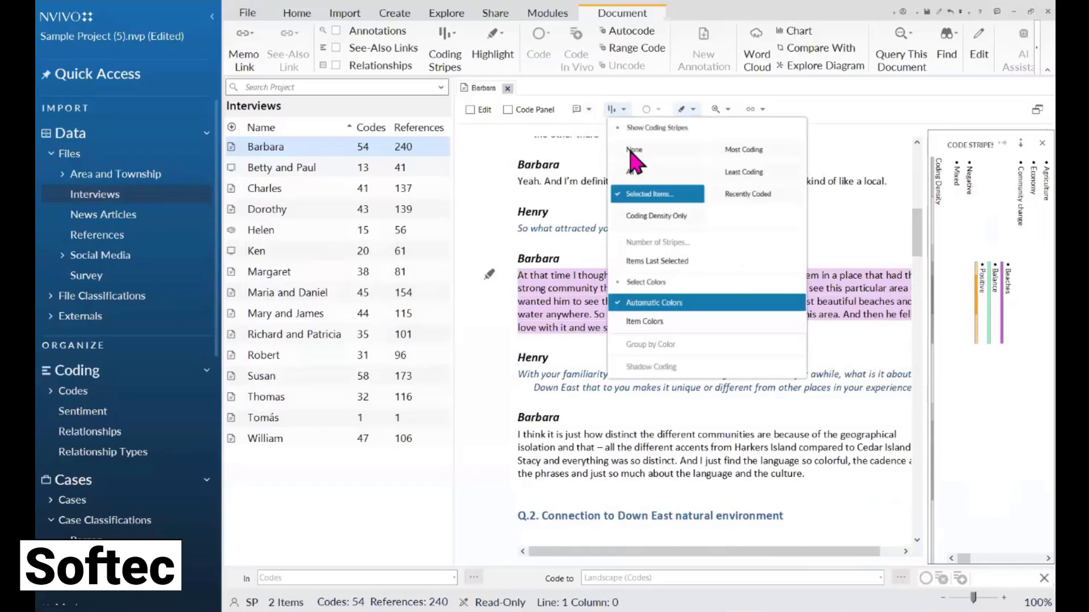
{"action": "left_click", "coordinate": [637, 164]}
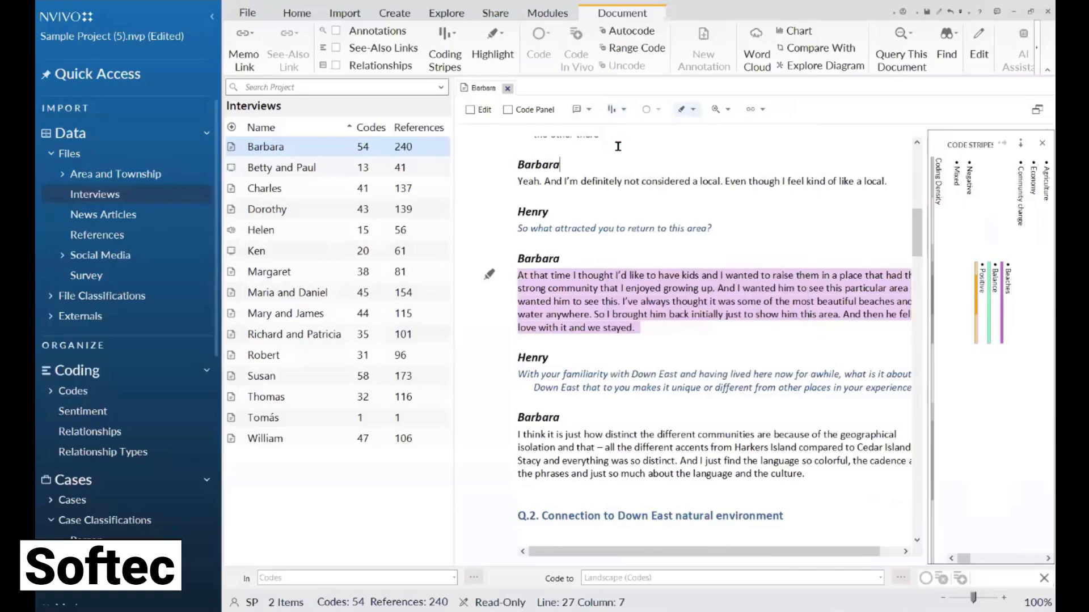
Show coding stripes for the four project users, leaving out NVivo and NVivo AI.
{"action": "left_click", "coordinate": [621, 110]}
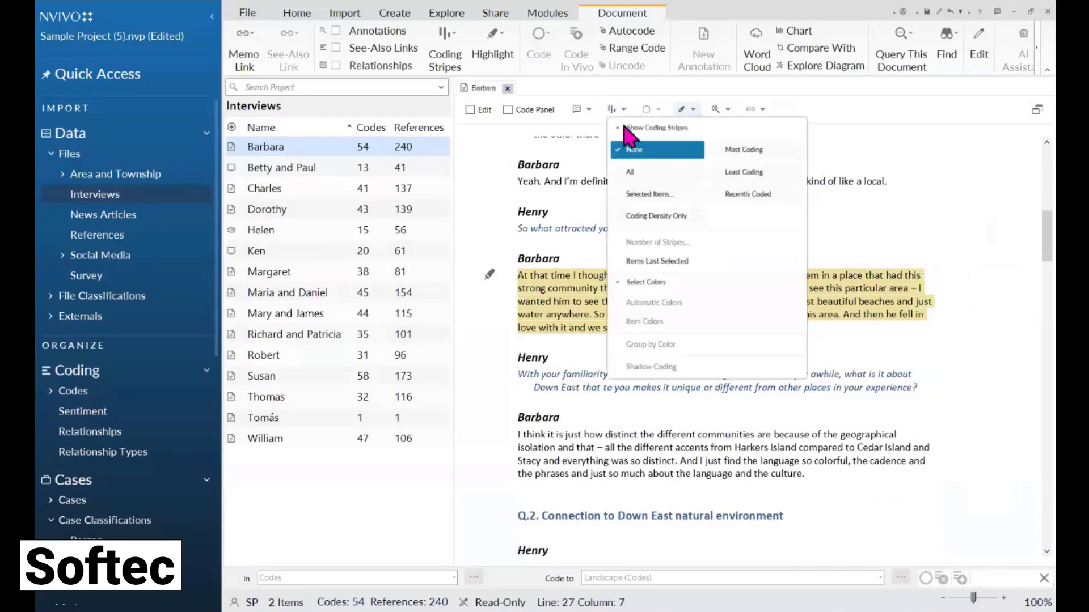
{"action": "left_click", "coordinate": [643, 194]}
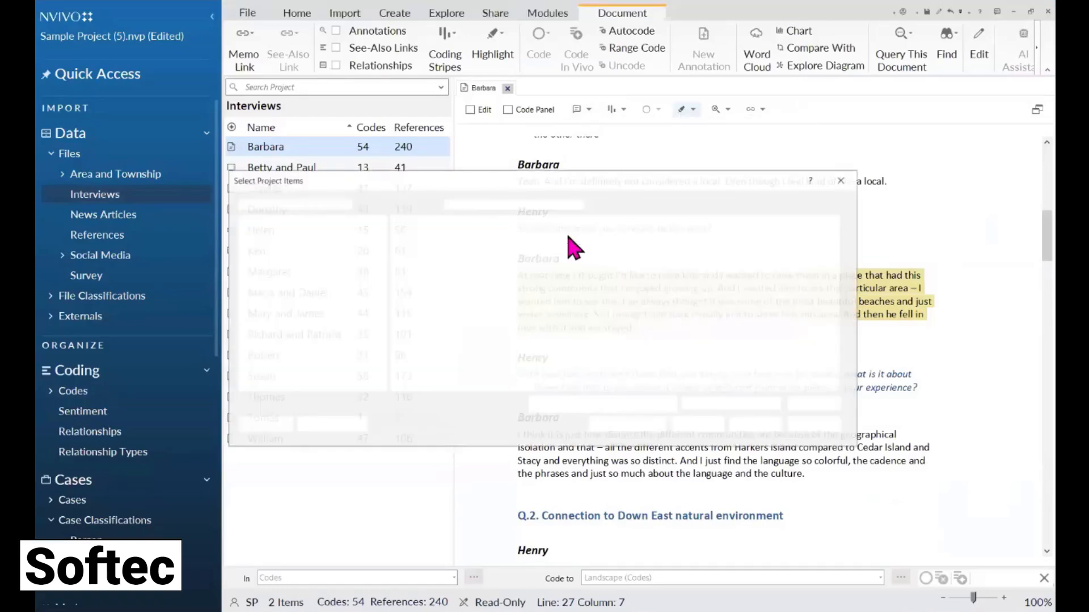
{"action": "left_click", "coordinate": [284, 304]}
{"action": "left_click", "coordinate": [396, 233]}
{"action": "left_click", "coordinate": [396, 244]}
{"action": "left_click", "coordinate": [395, 279]}
{"action": "left_click", "coordinate": [395, 292]}
{"action": "left_click", "coordinate": [753, 426]}
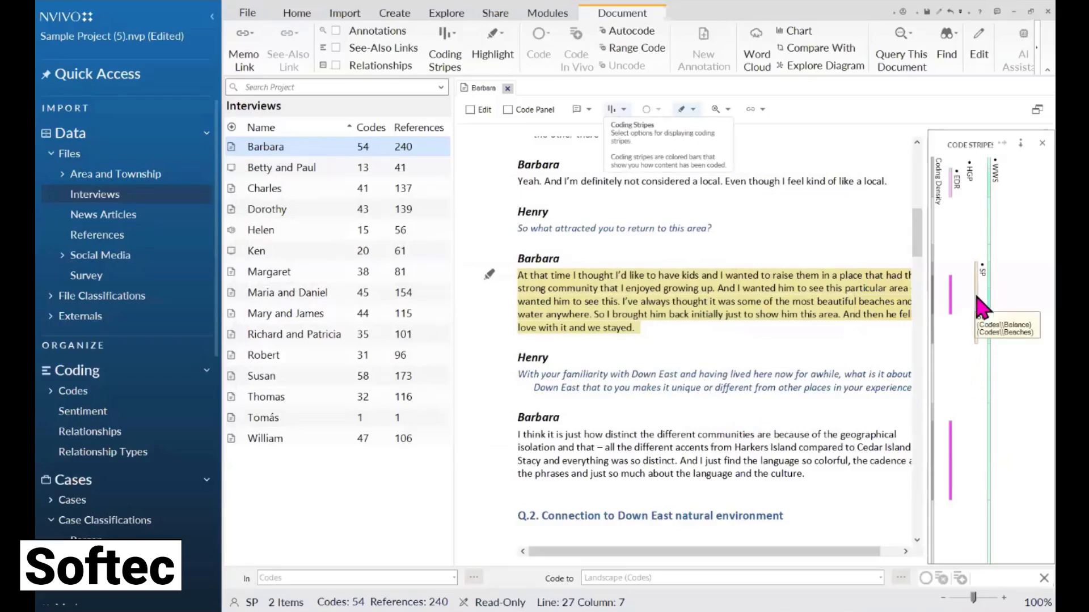
Examine the content coded by user EDR by highlighting it from that user's stripe, and close the interview document.
{"action": "left_click_drag", "start_coordinate": [918, 233], "coordinate": [920, 271]}
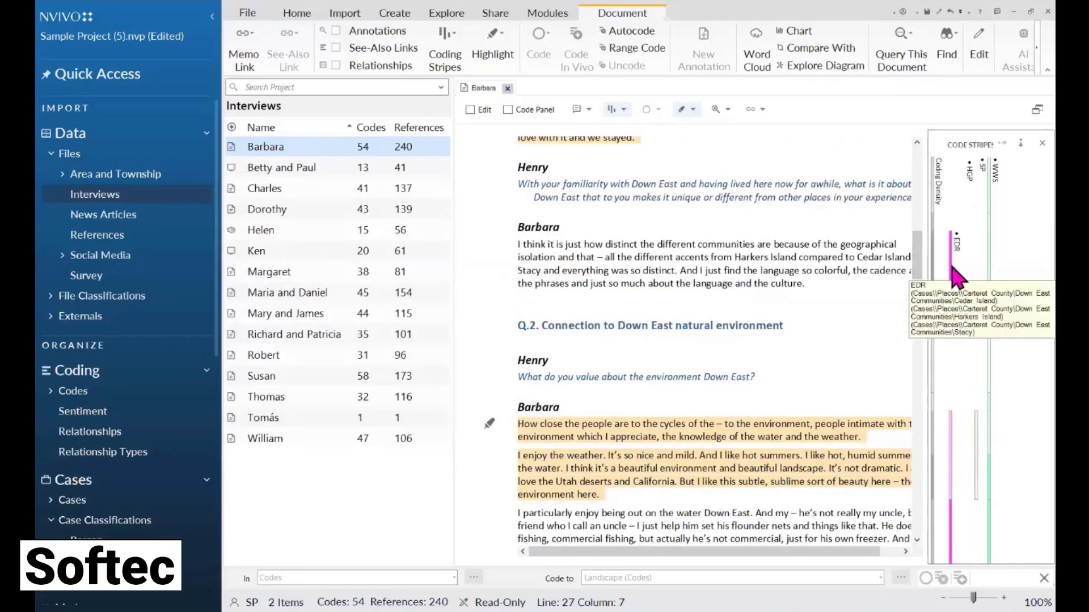
{"action": "left_click", "coordinate": [957, 278]}
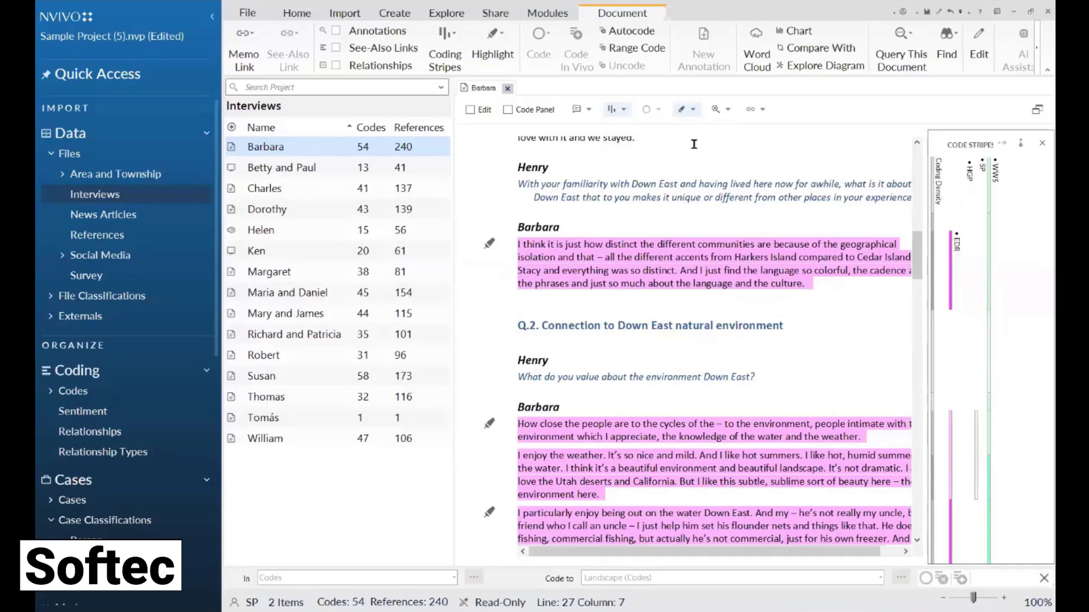
{"action": "left_click", "coordinate": [508, 90]}
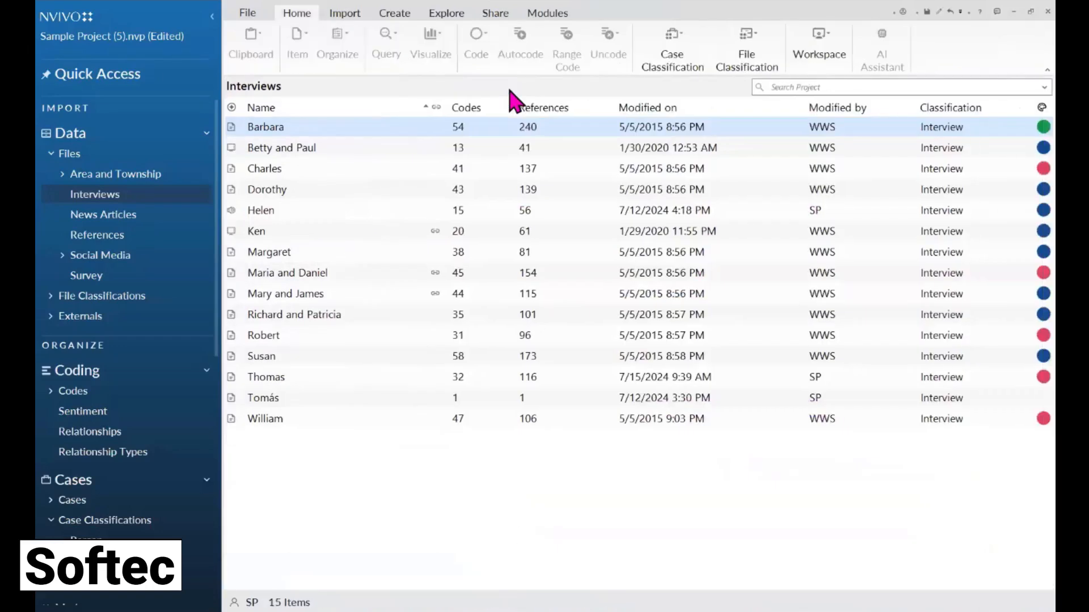
Check the Coding Comparison query type, and open the saved coding comparison query from the project's query criteria.
{"action": "left_click", "coordinate": [446, 15]}
{"action": "left_click", "coordinate": [577, 46]}
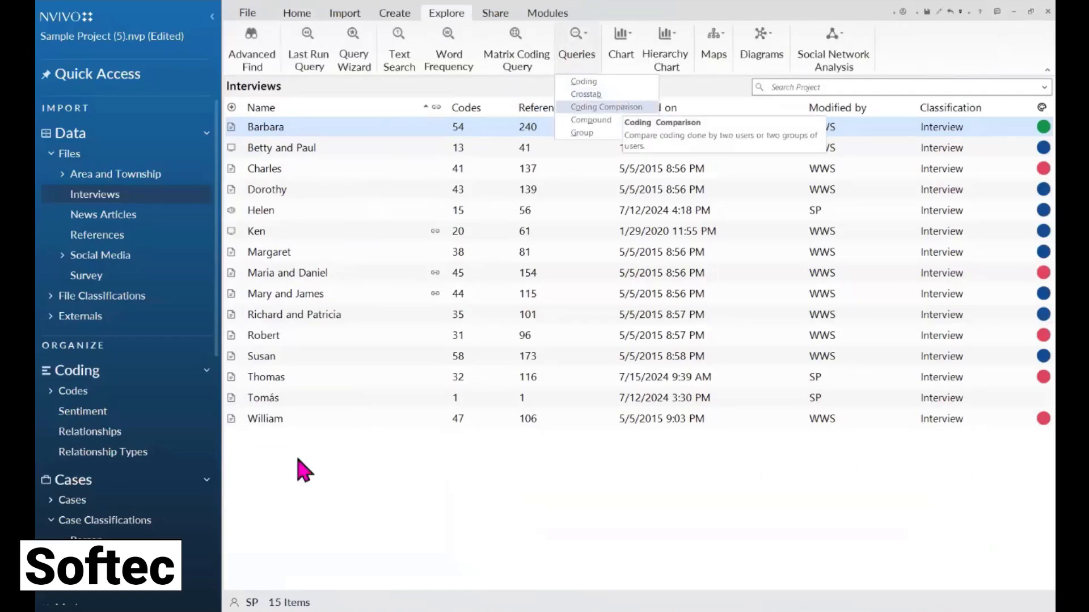
{"action": "left_click_drag", "start_coordinate": [218, 269], "coordinate": [215, 537]}
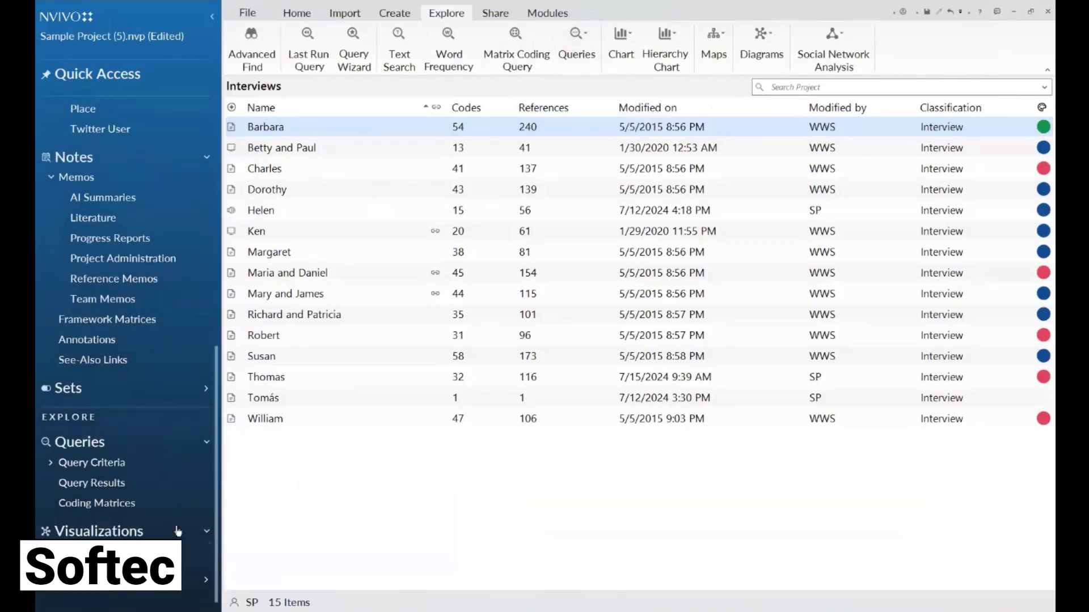
{"action": "left_click", "coordinate": [85, 464]}
{"action": "double_click", "coordinate": [376, 128]}
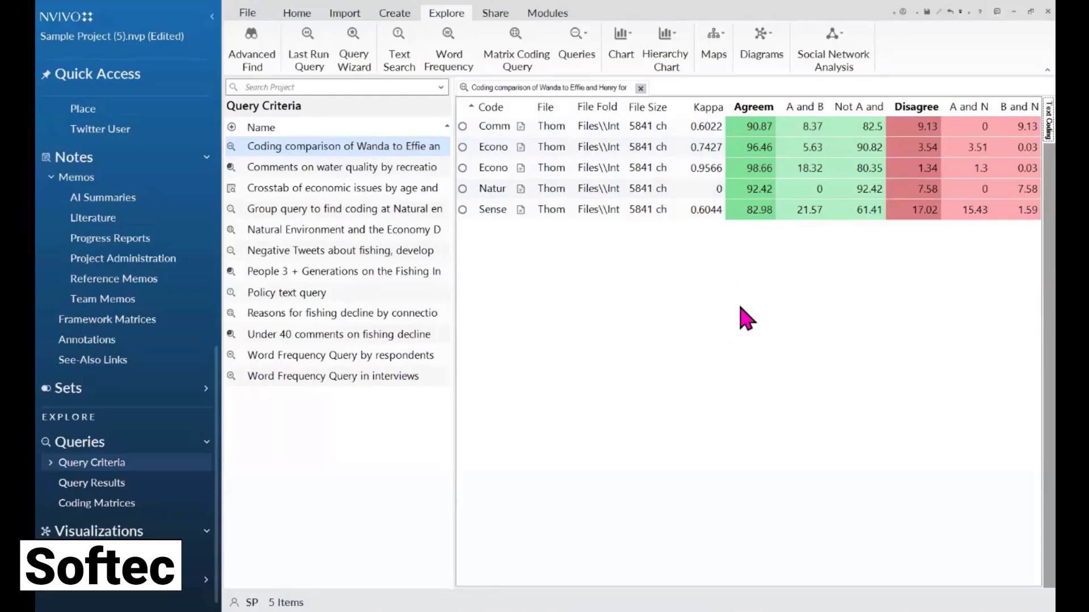
Open the compared interview from the Community change row of the comparison results, and hide its annotations.
{"action": "double_click", "coordinate": [704, 129]}
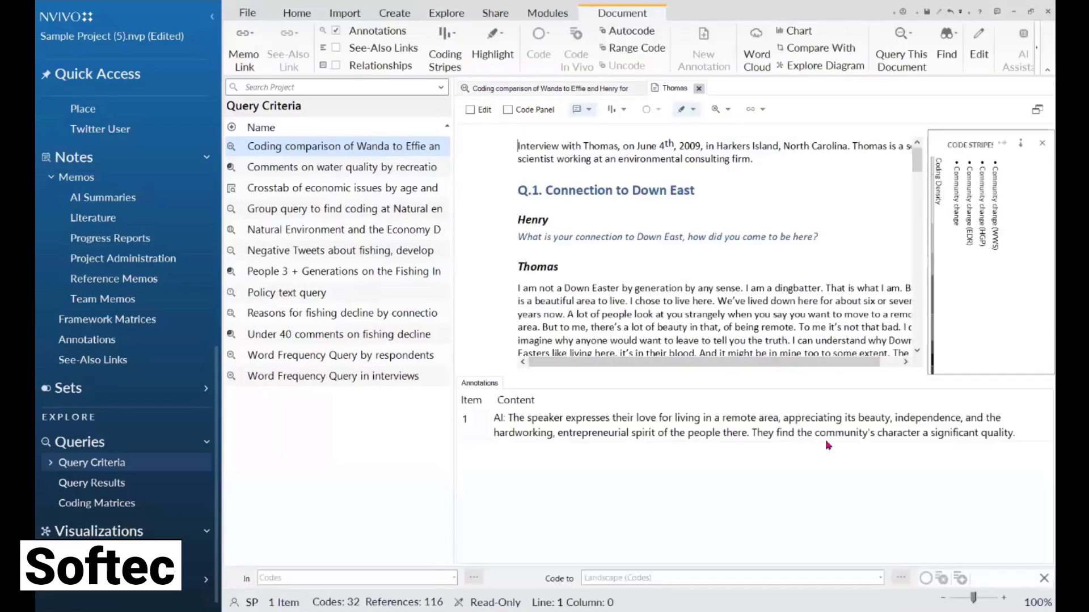
{"action": "left_click", "coordinate": [587, 109]}
{"action": "left_click", "coordinate": [594, 133]}
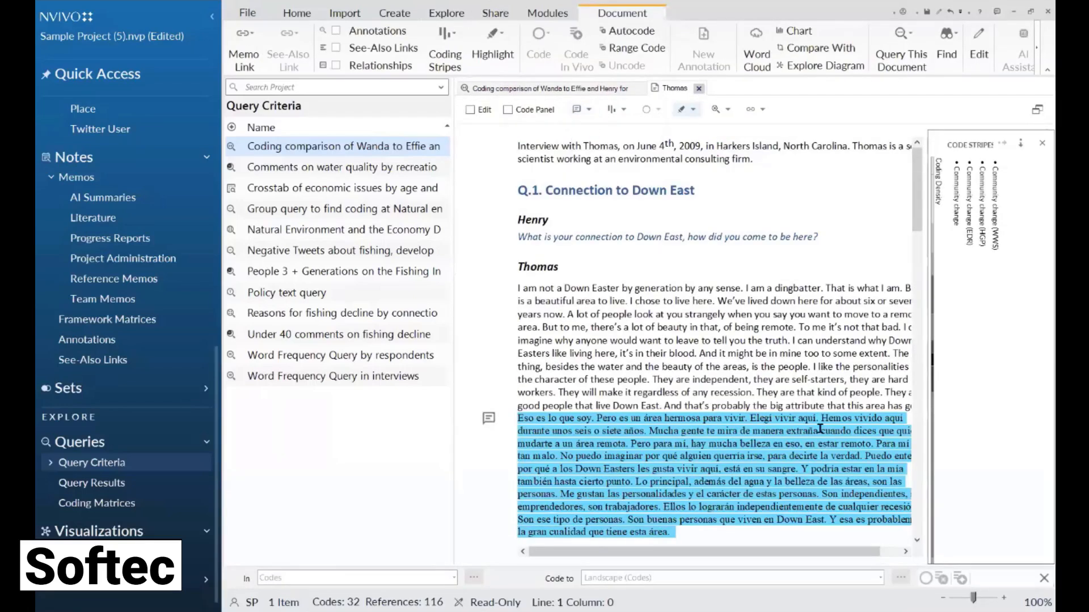
Under Q.4, highlight the Community change passages coded by WWS, HGP and EDR one after another from their coding stripes.
{"action": "left_click_drag", "start_coordinate": [918, 194], "coordinate": [913, 326]}
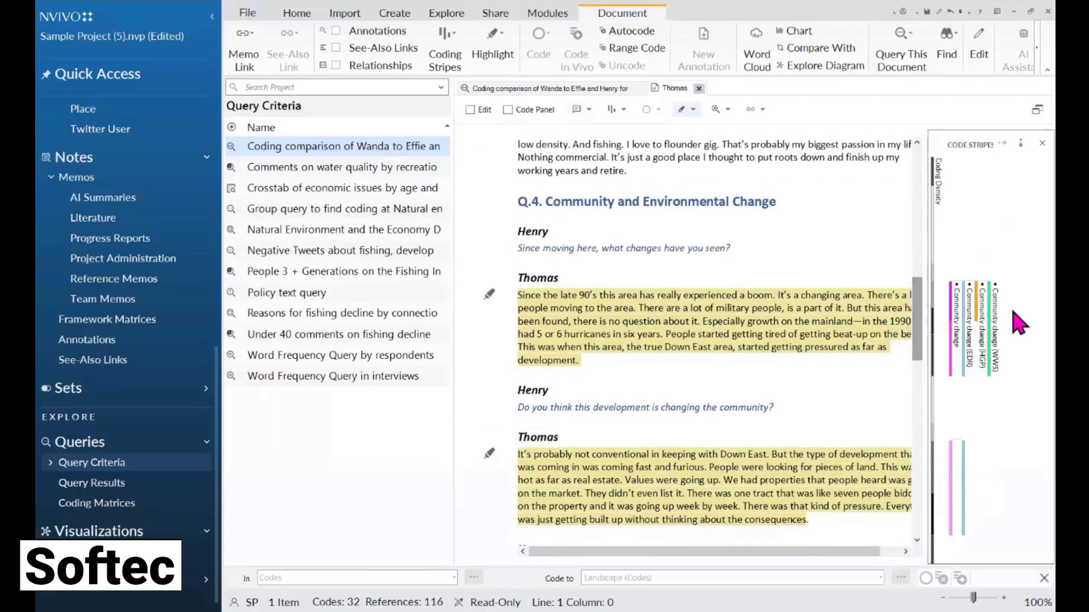
{"action": "left_click", "coordinate": [993, 319]}
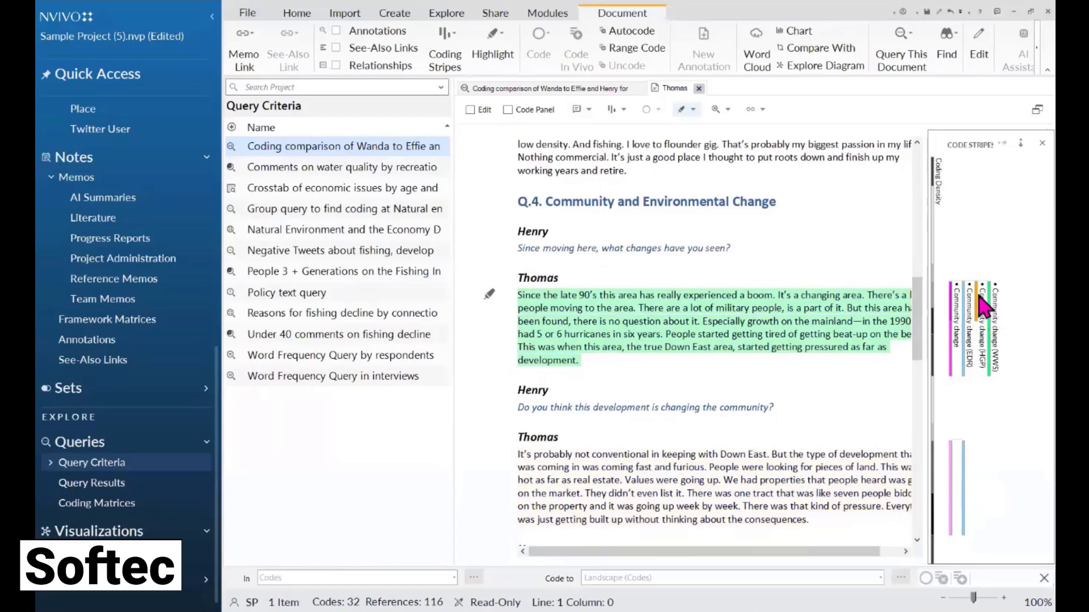
{"action": "left_click", "coordinate": [977, 300]}
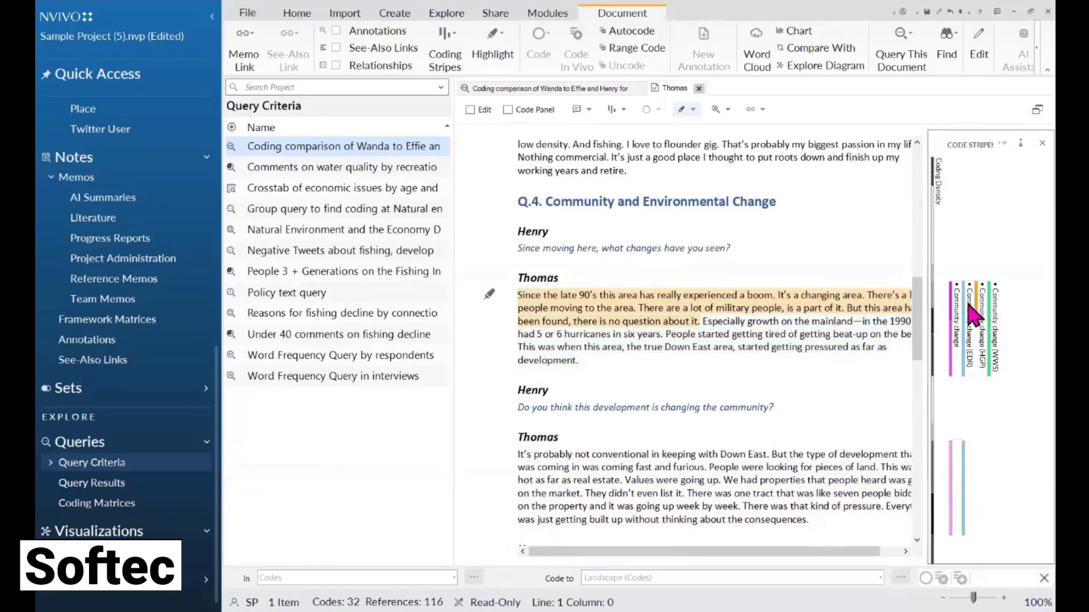
{"action": "left_click", "coordinate": [965, 306]}
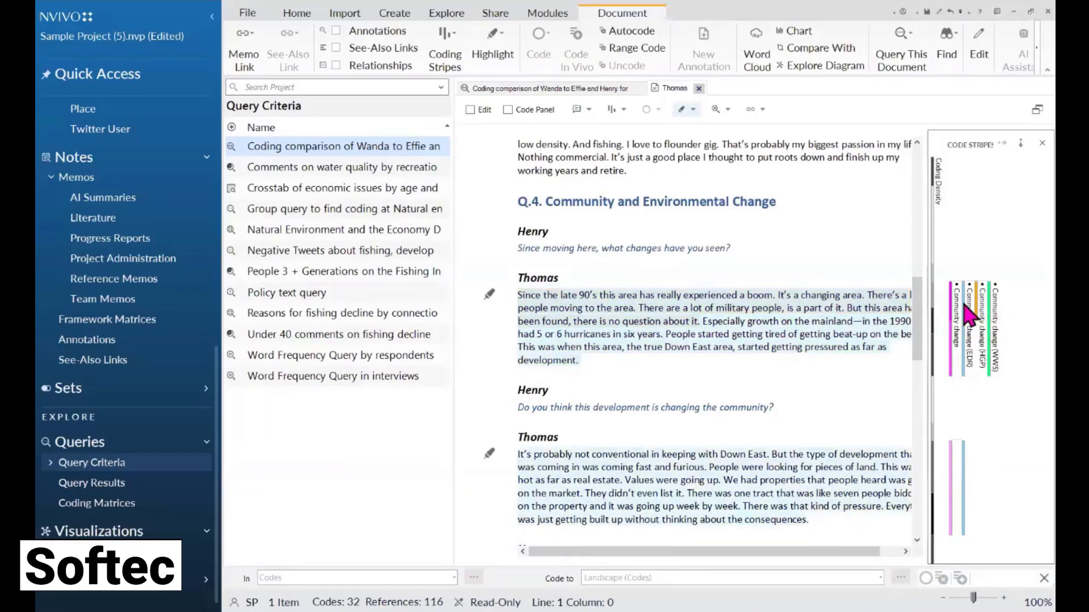